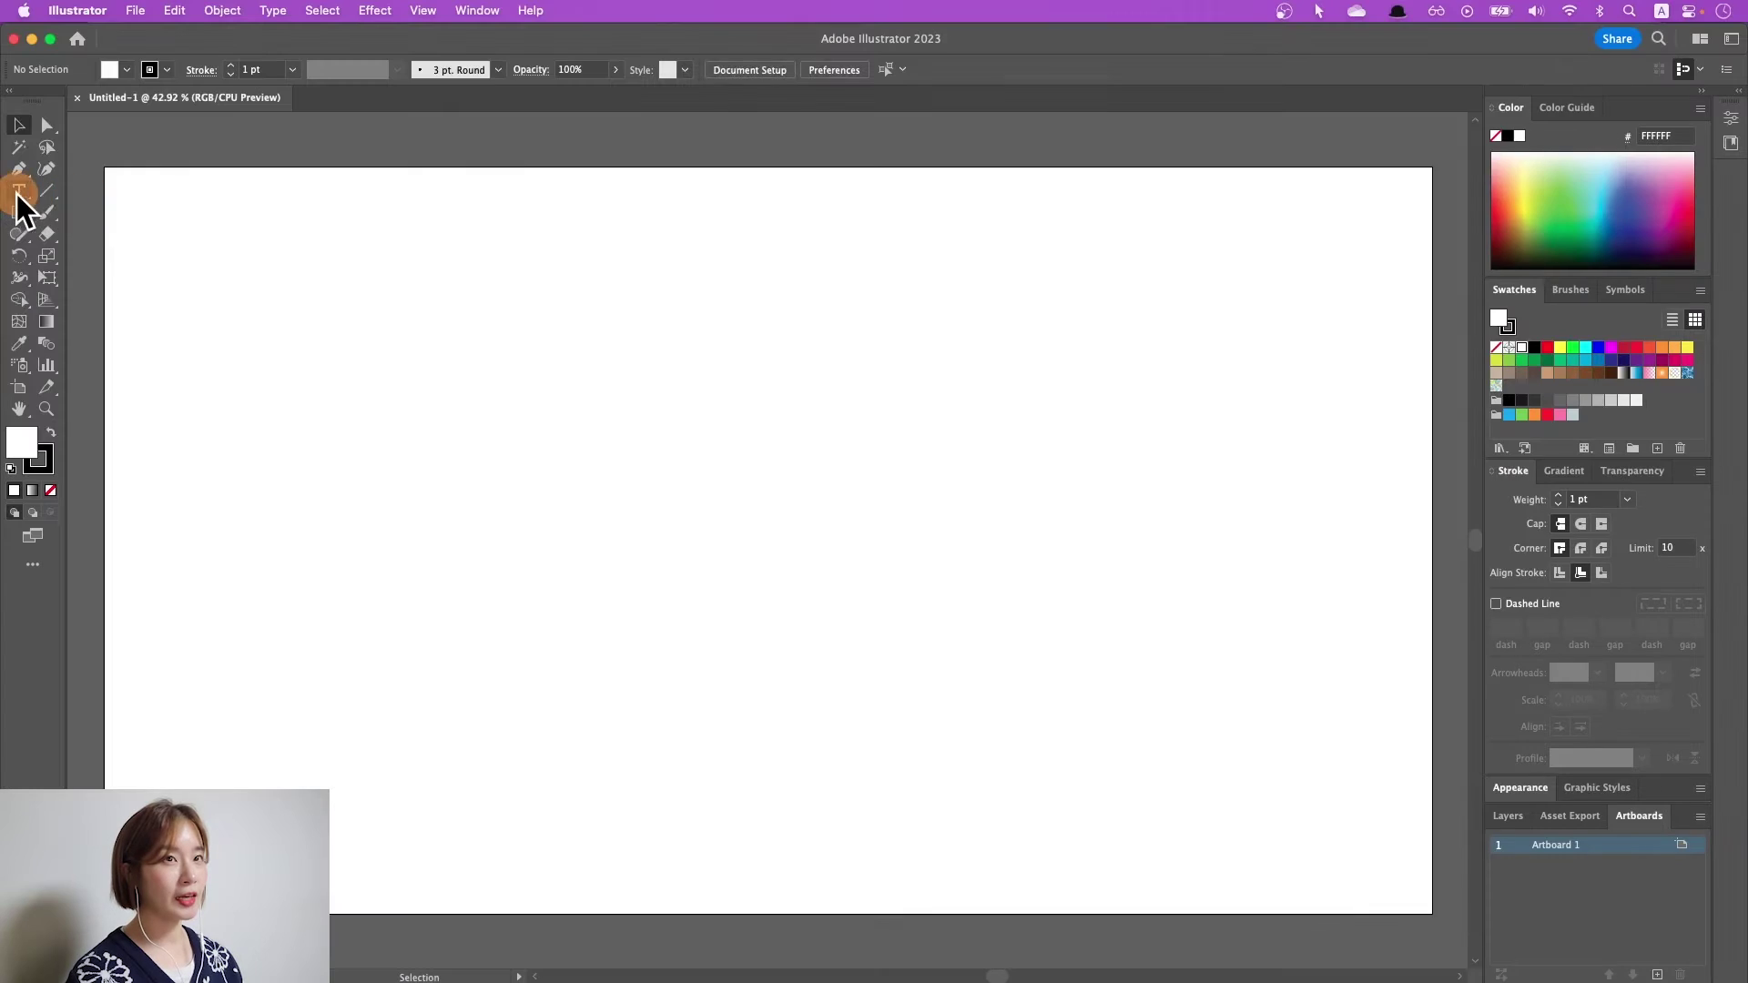
- Add the point-text word STARRY to the artboard in the default Myriad Pro font
click(17, 194)
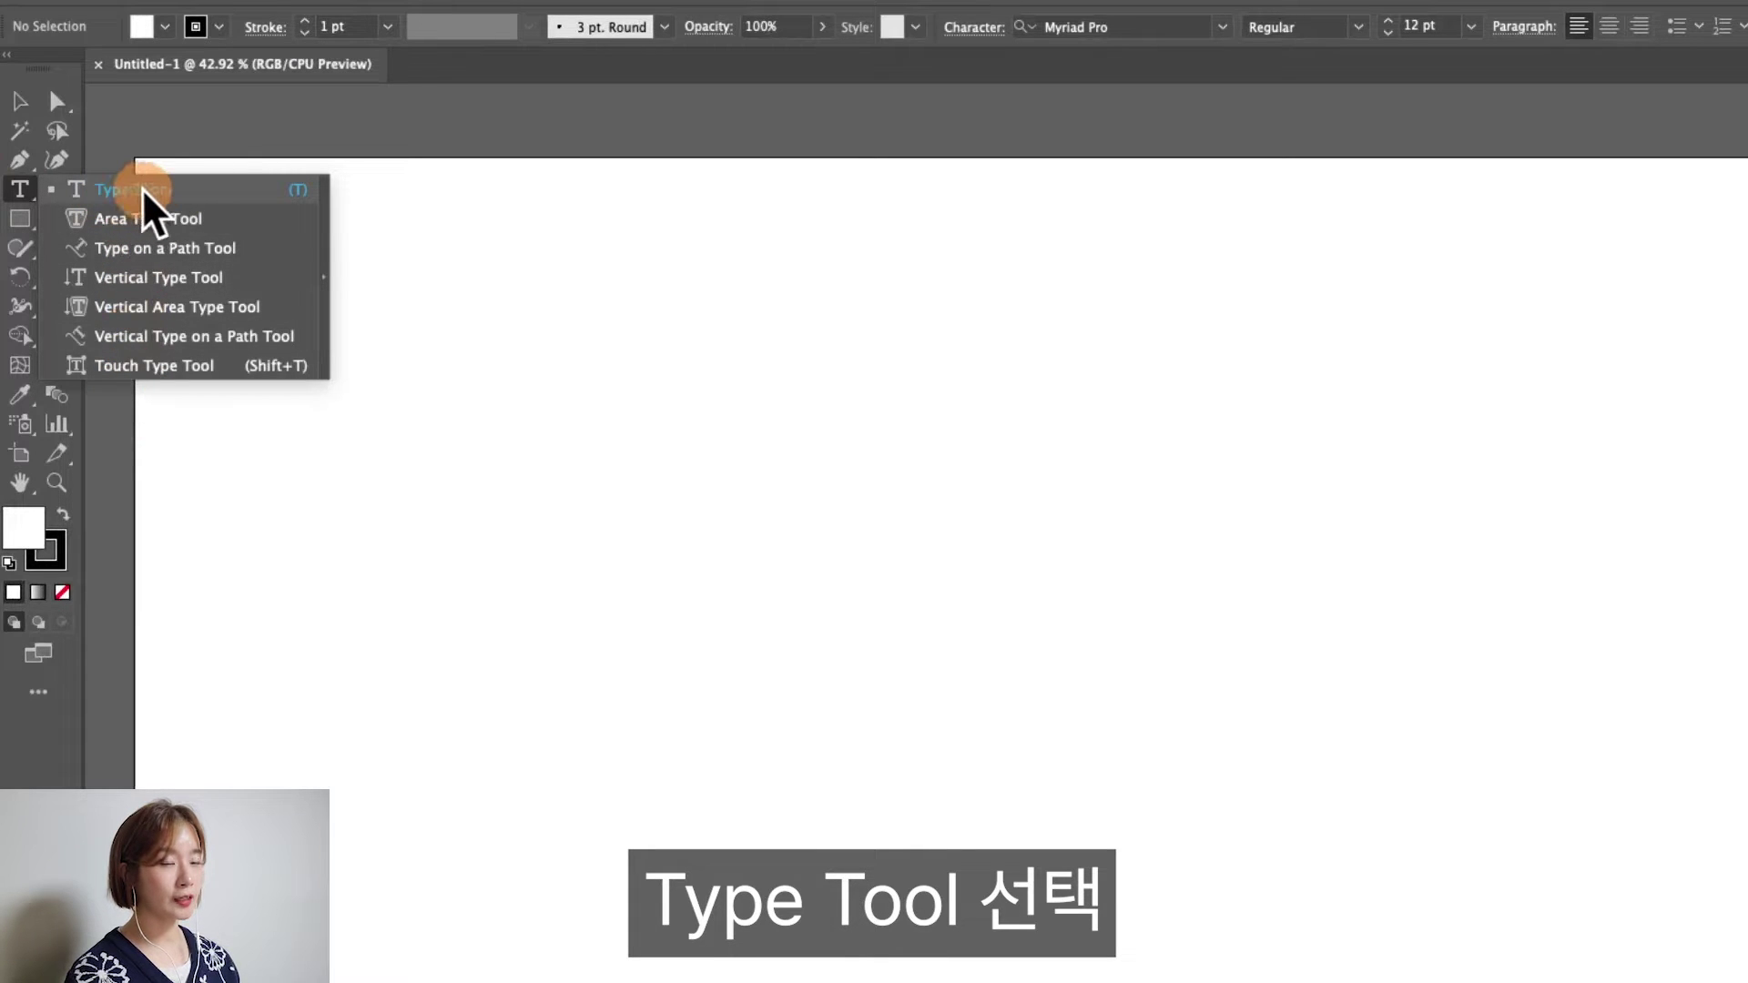
click(146, 191)
click(425, 412)
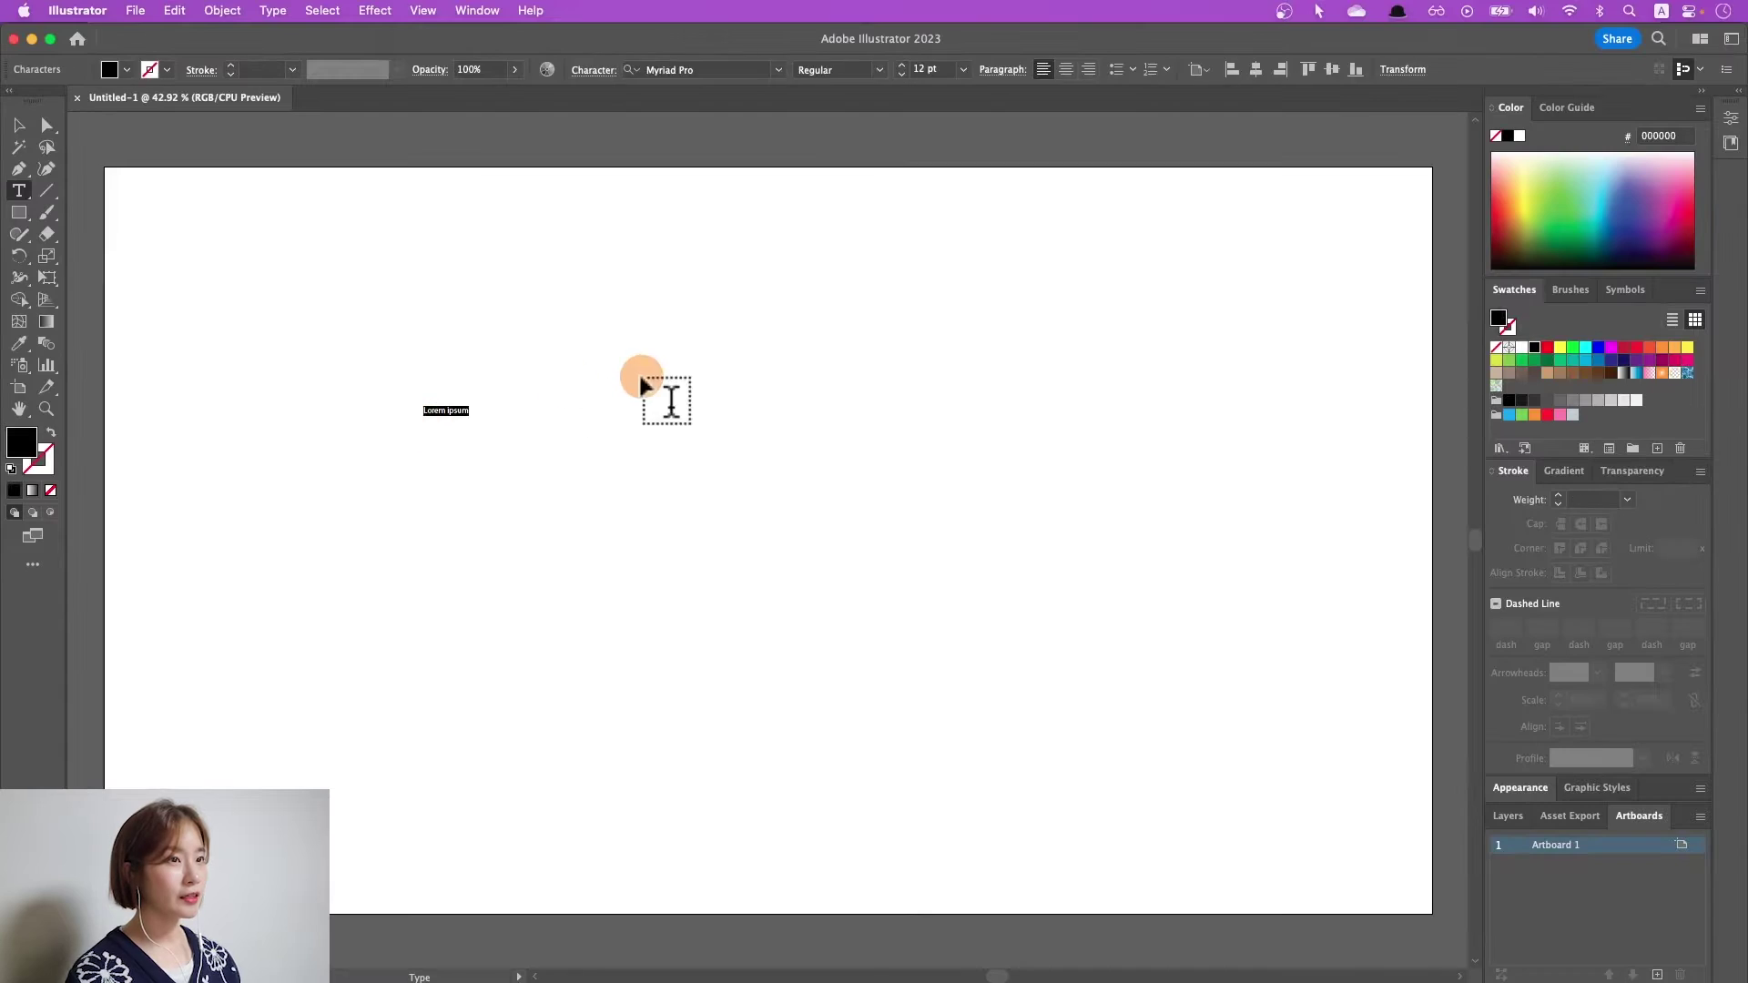
text(STARRY)
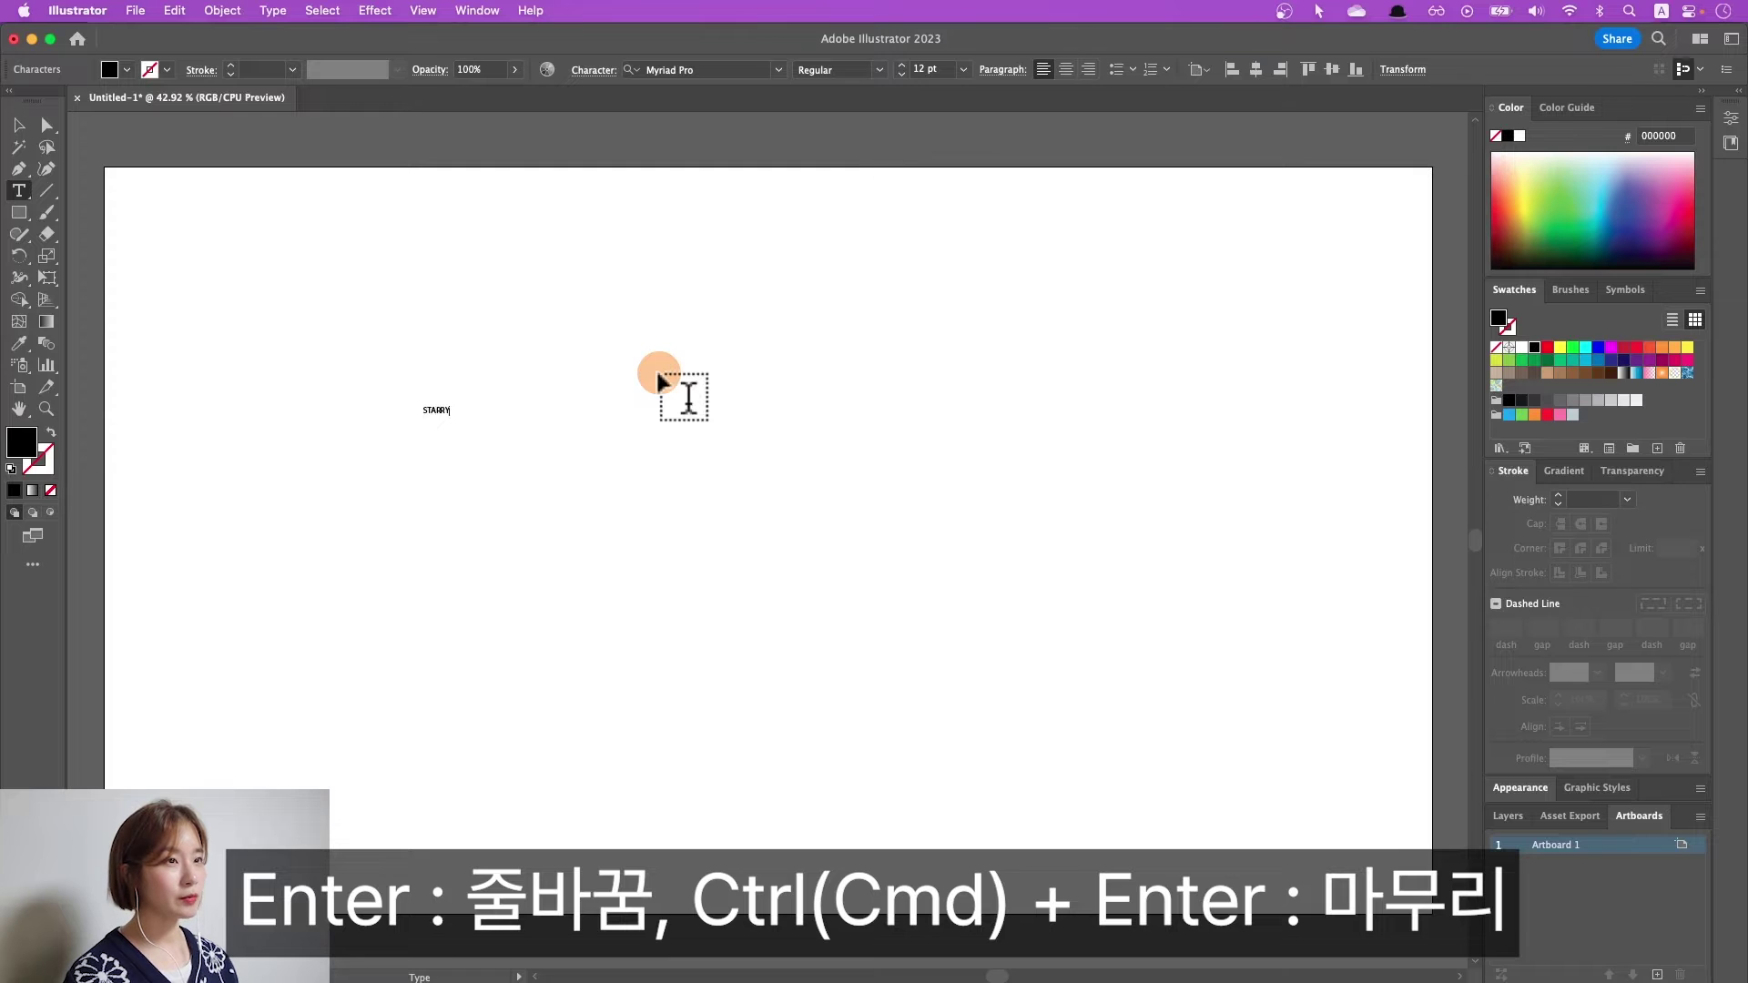
key(super+Return)
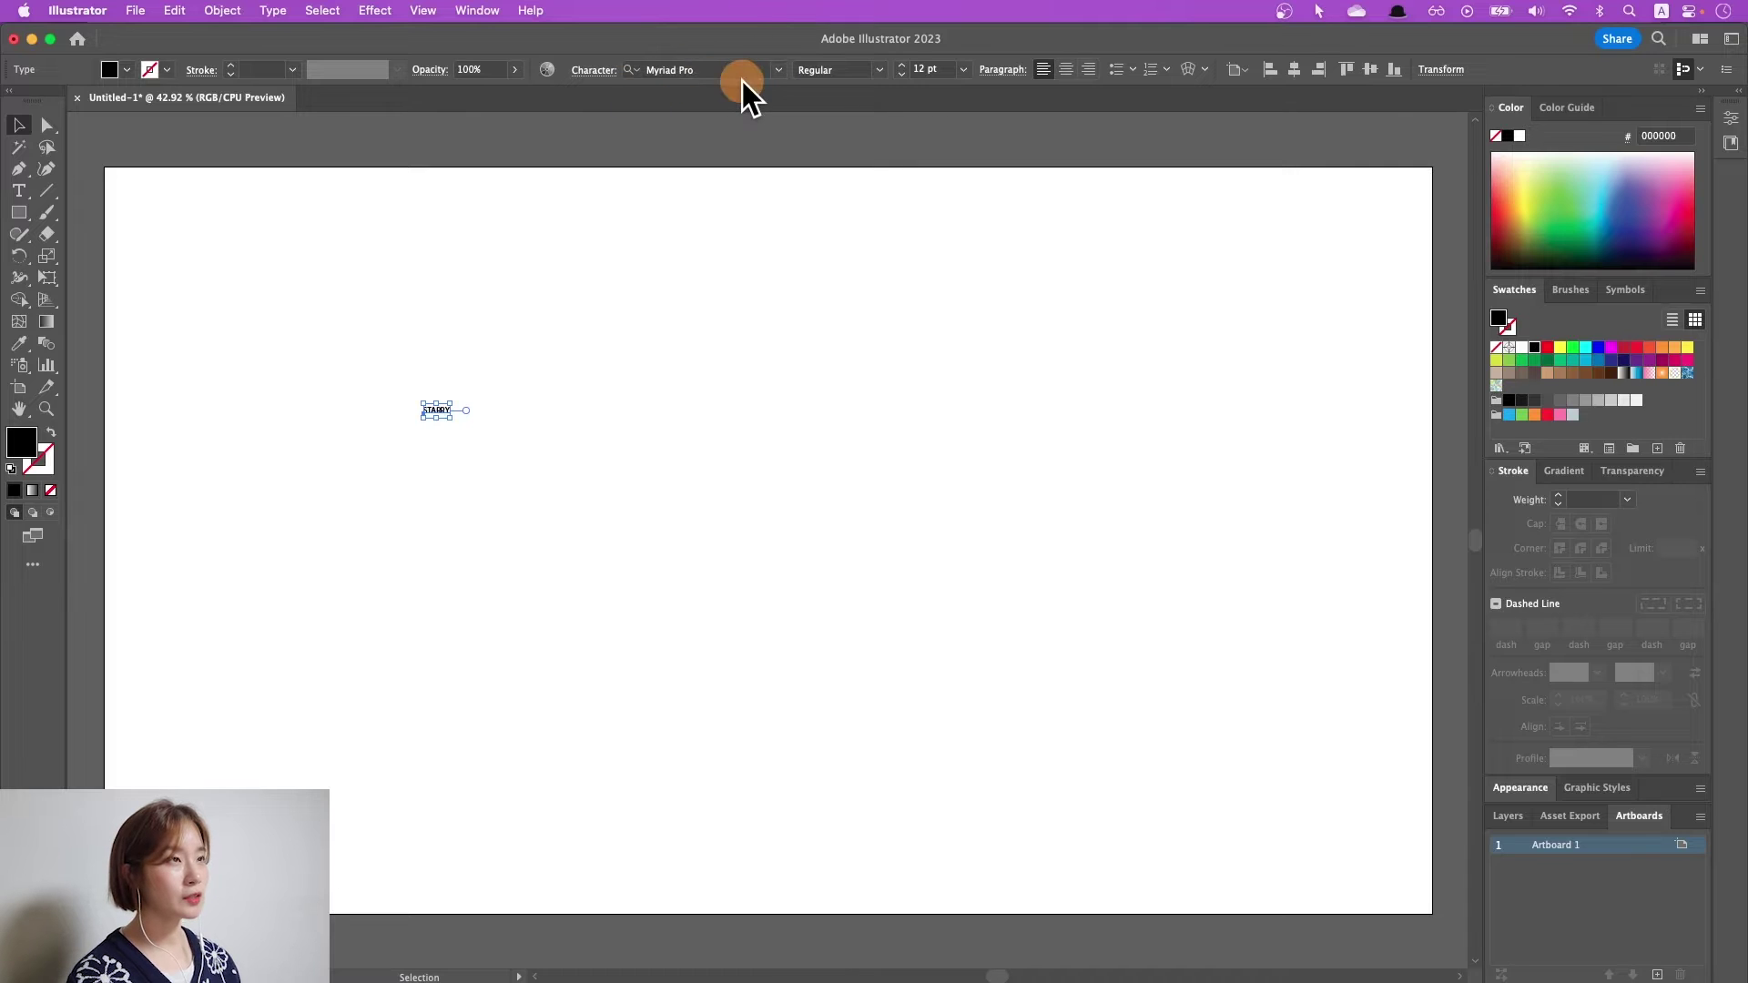
click(778, 70)
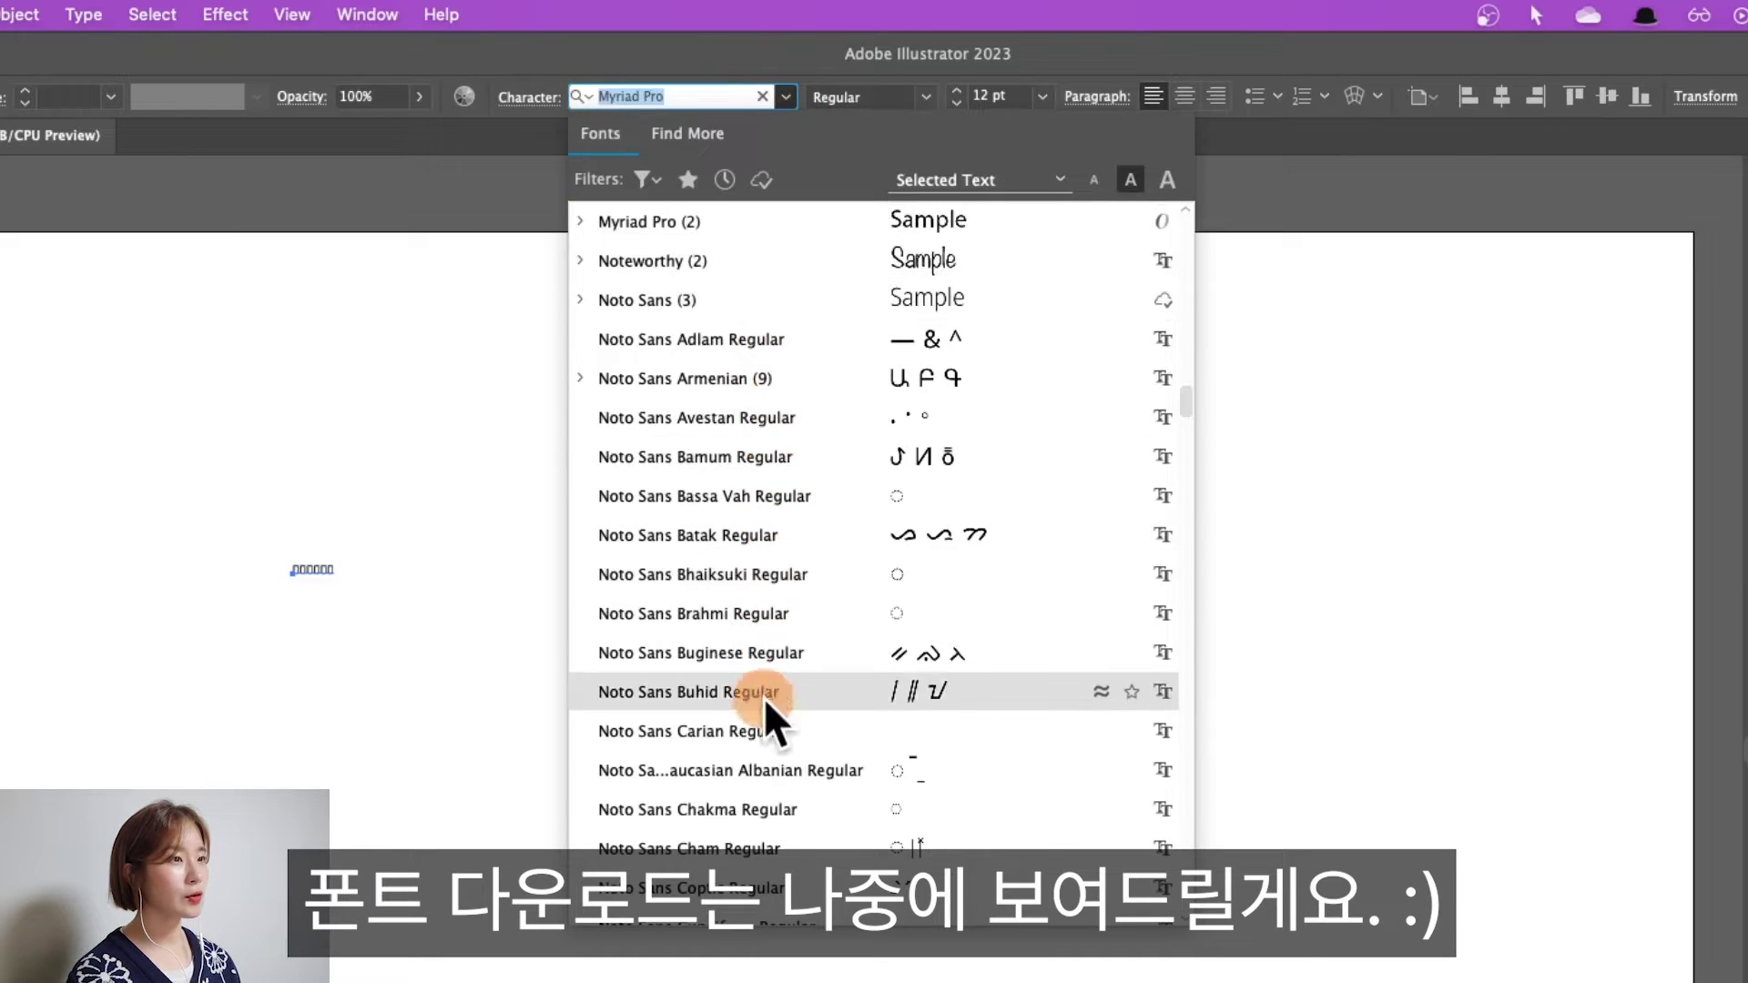
- Set STARRY in the bold Quicksilver font at 72 pt
scroll(789, 636, down, 5)
scroll(788, 635, down, 3)
scroll(788, 635, down, 5)
scroll(789, 635, down, 3)
scroll(788, 636, down, 4)
scroll(789, 635, down, 6)
scroll(789, 635, down, 2)
scroll(789, 635, down, 1)
scroll(789, 636, down, 2)
scroll(788, 635, down, 6)
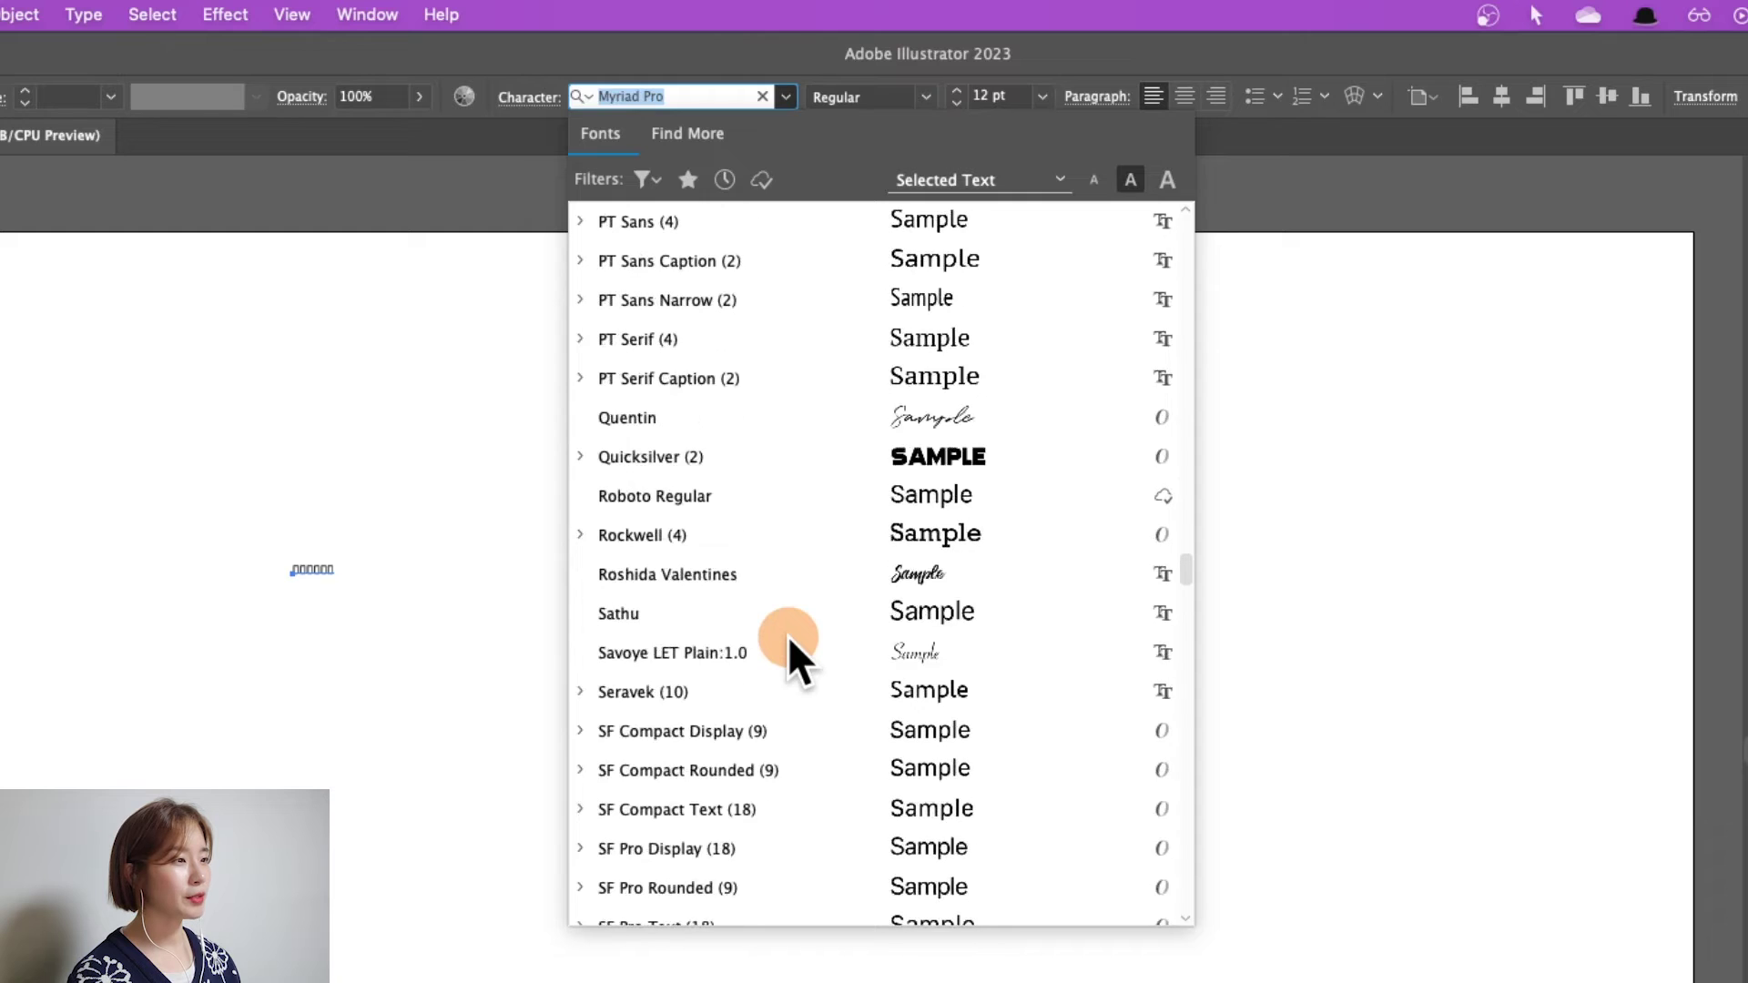
scroll(788, 635, up, 6)
click(785, 692)
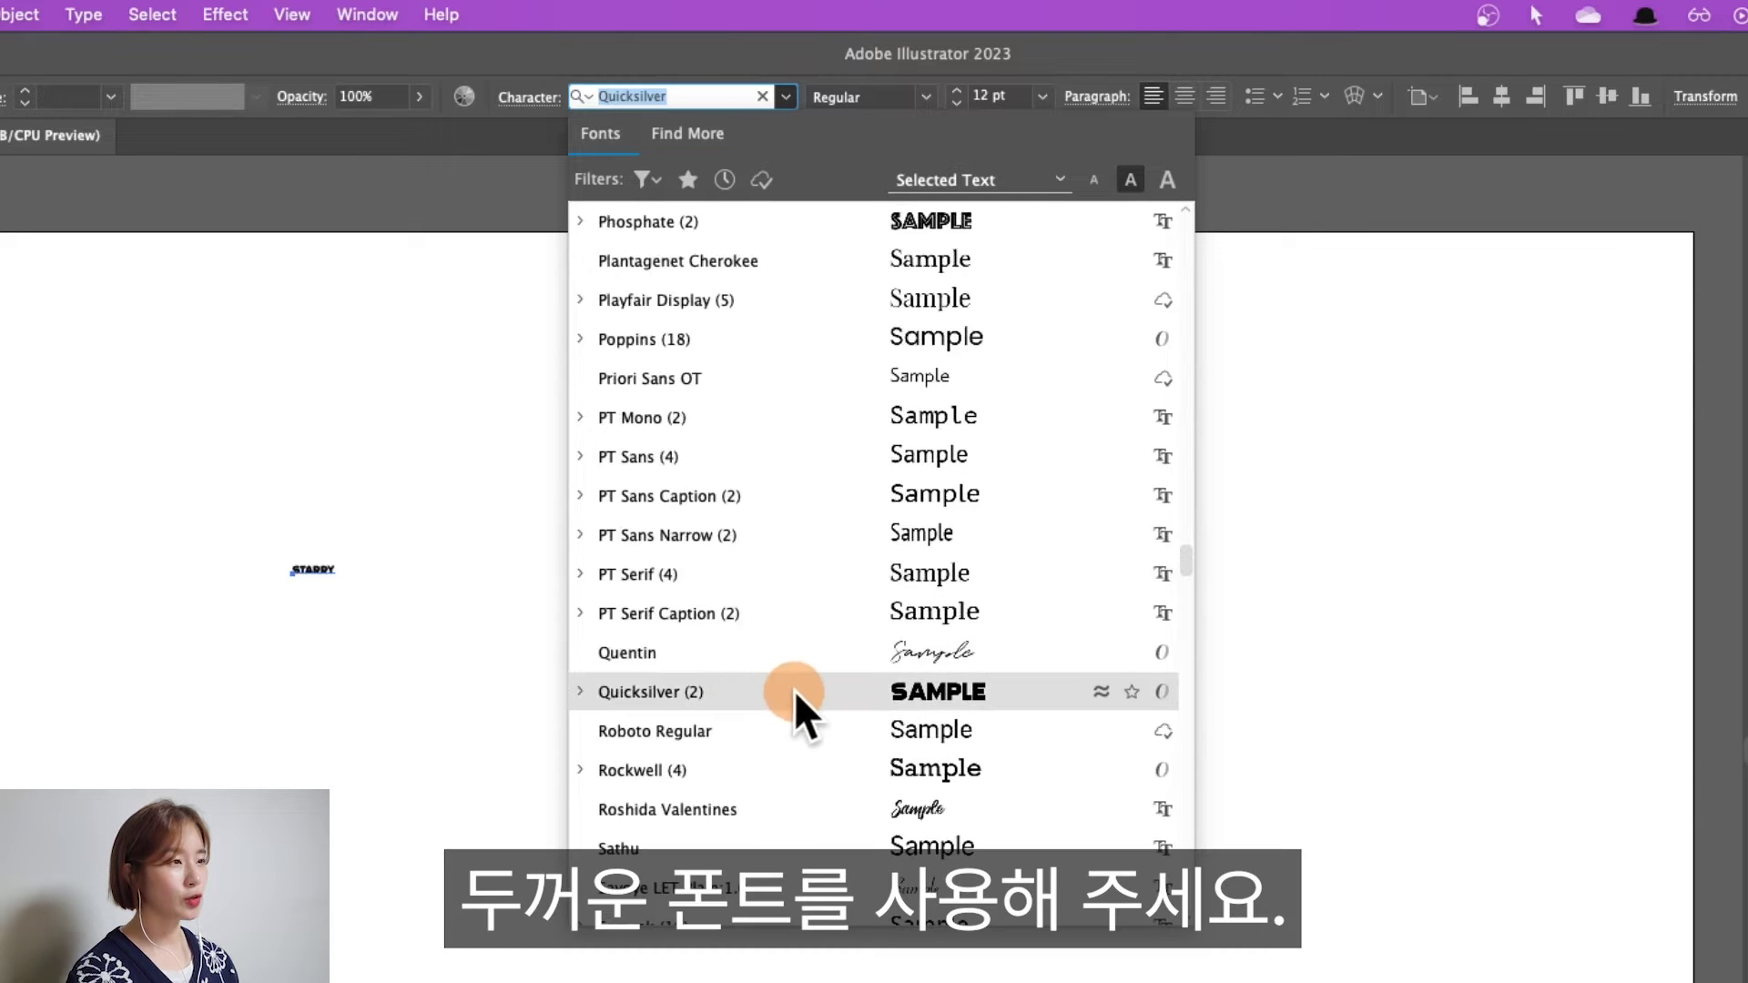
click(795, 692)
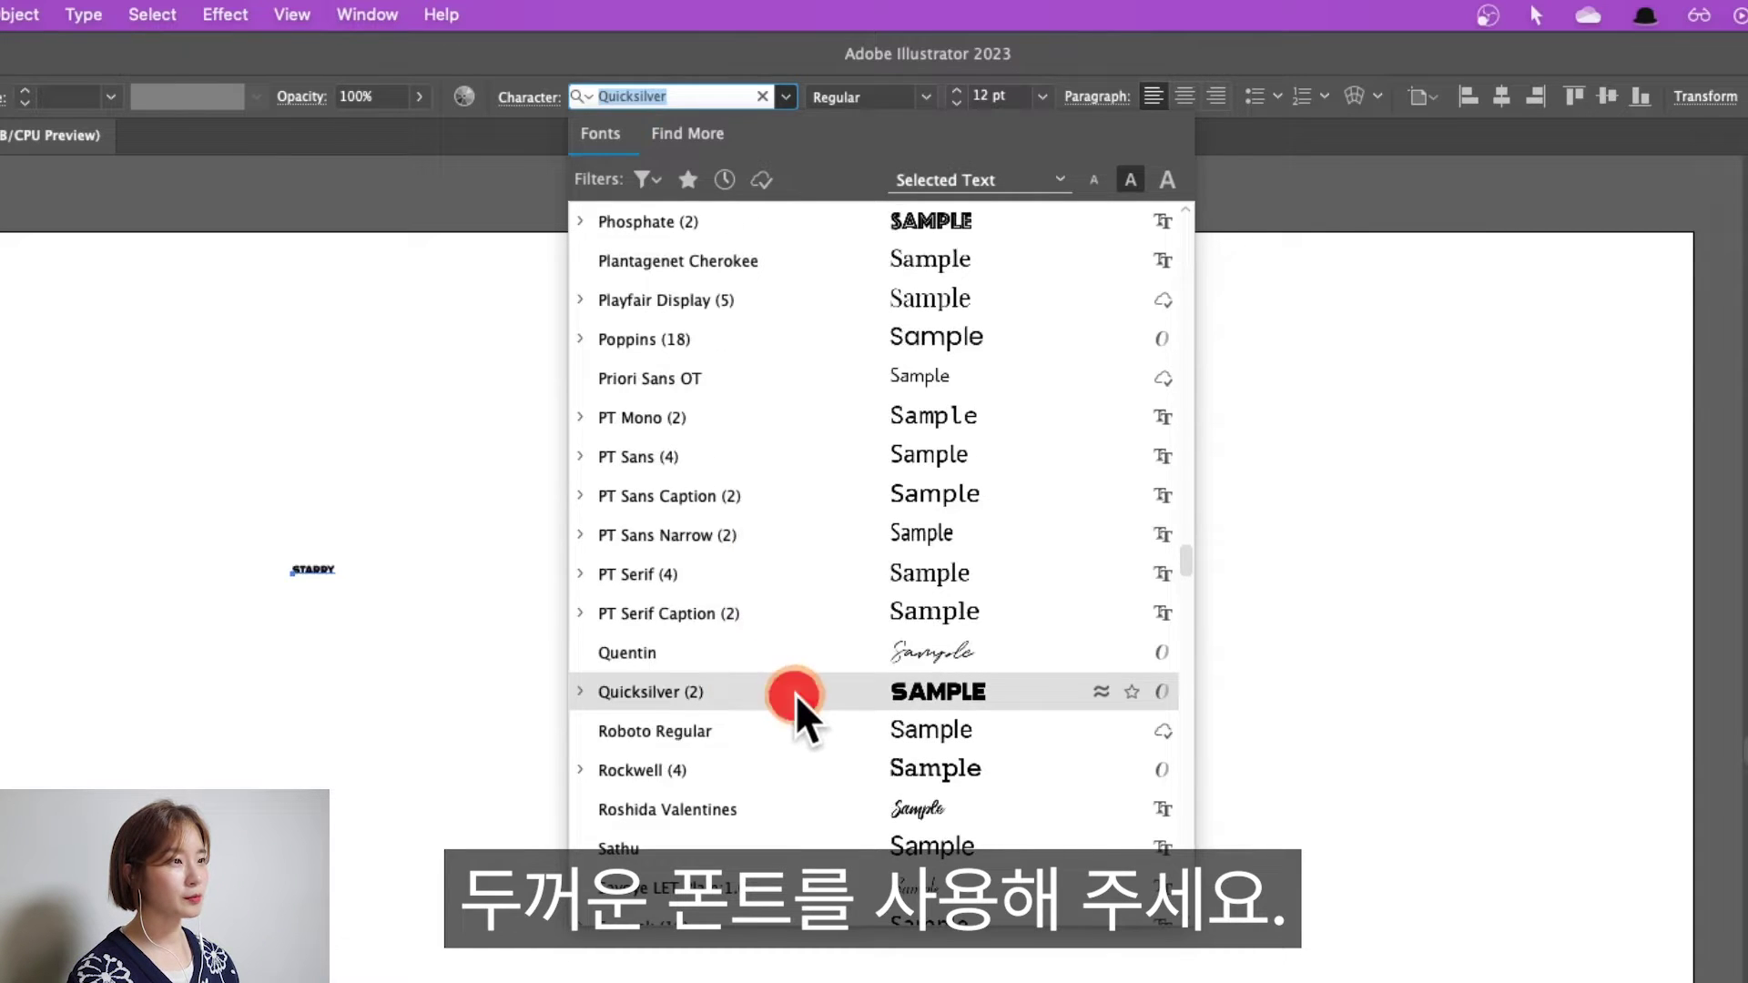
click(1040, 97)
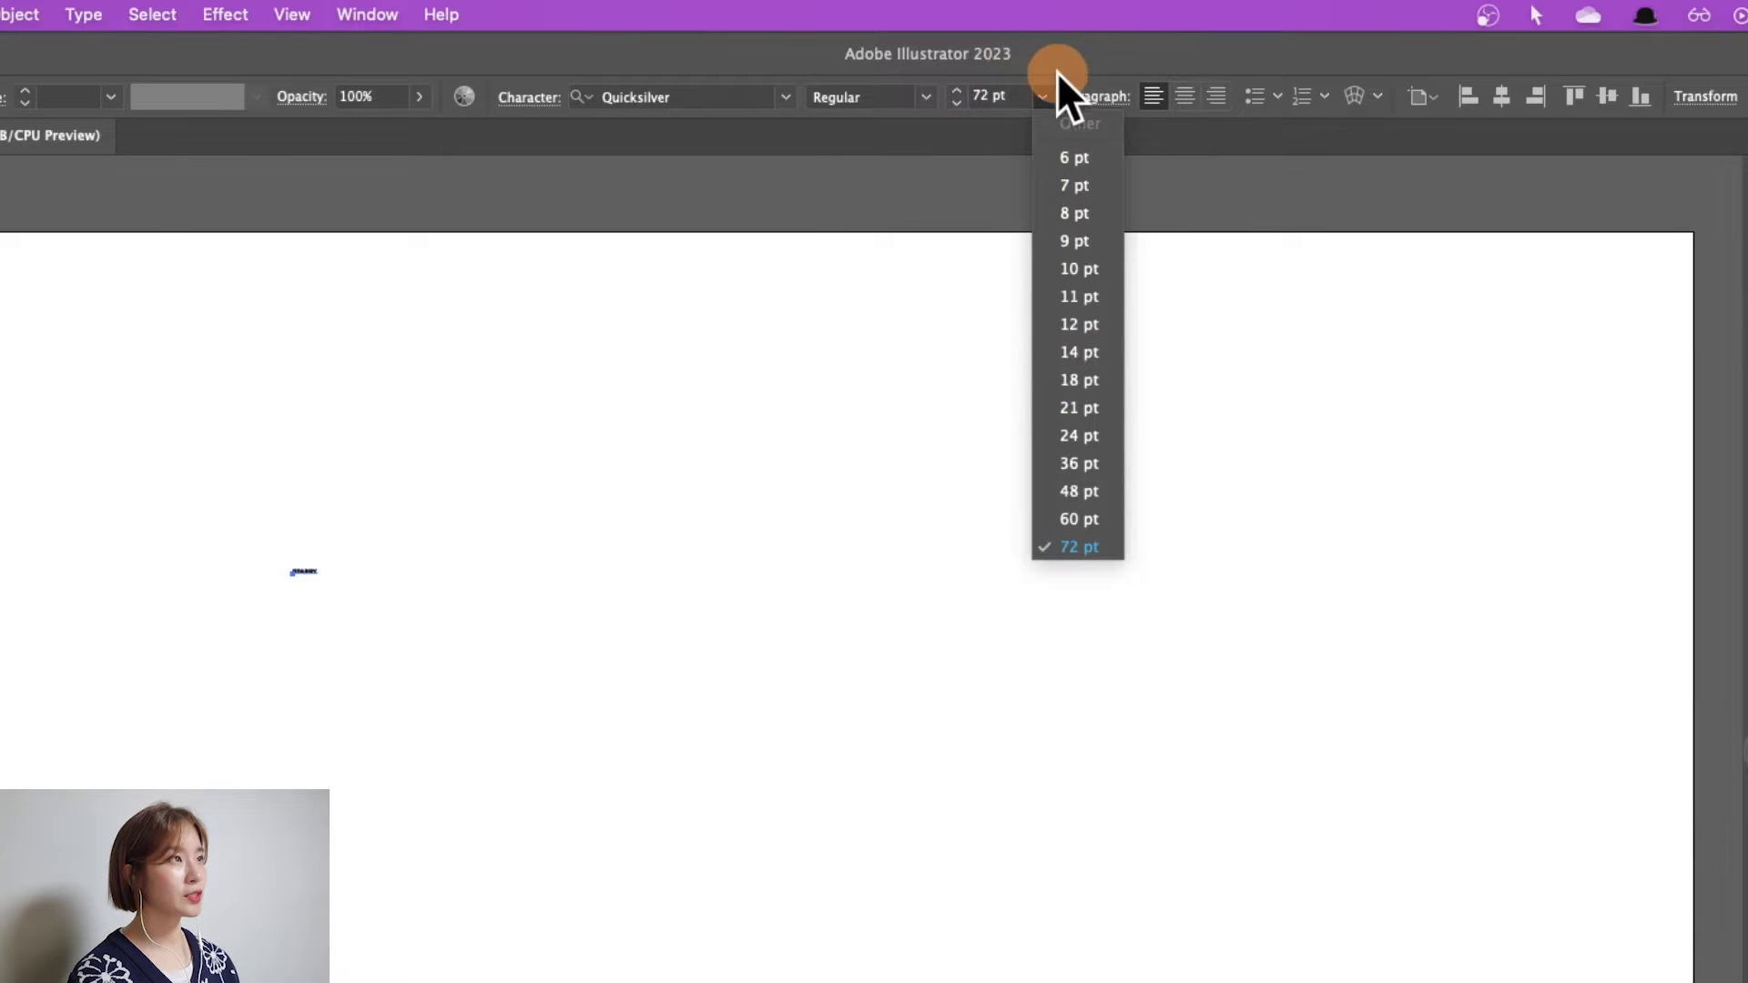
click(1092, 107)
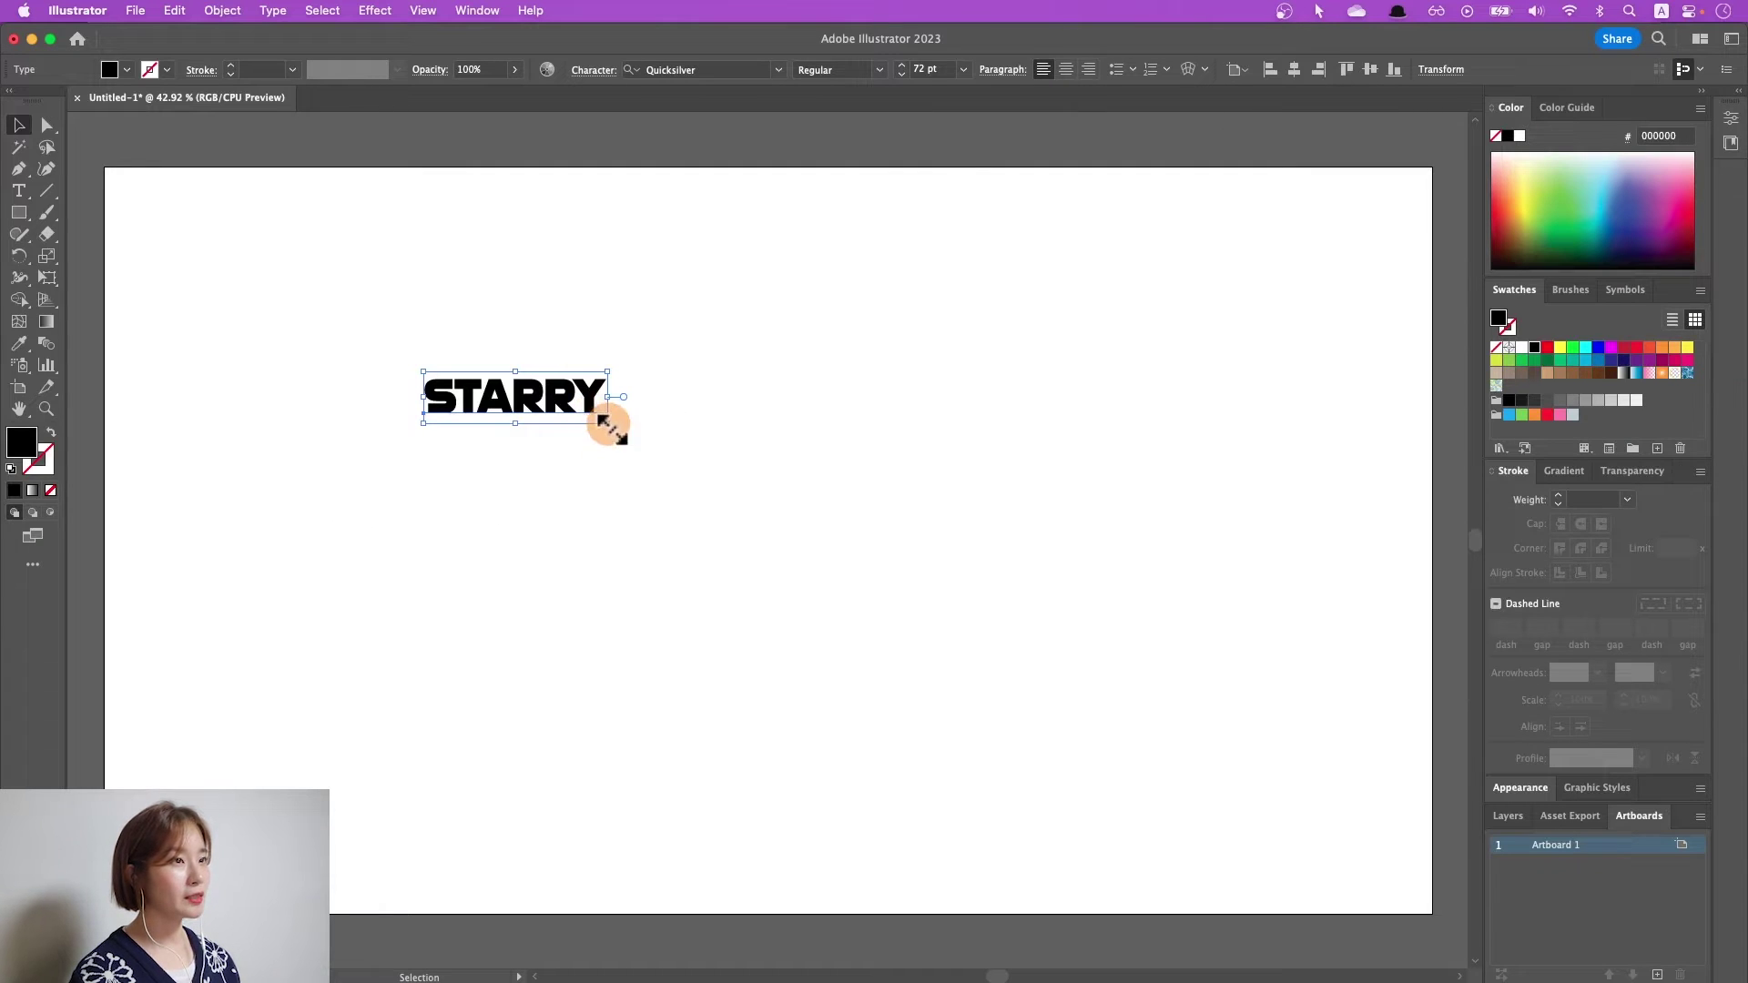
- Scale STARRY up across the artboard and change its fill to blue
mouse_move(607, 424)
mouse_down()
mouse_move(1048, 647)
mouse_move(999, 632)
mouse_move(925, 578)
mouse_move(1115, 635)
mouse_up()
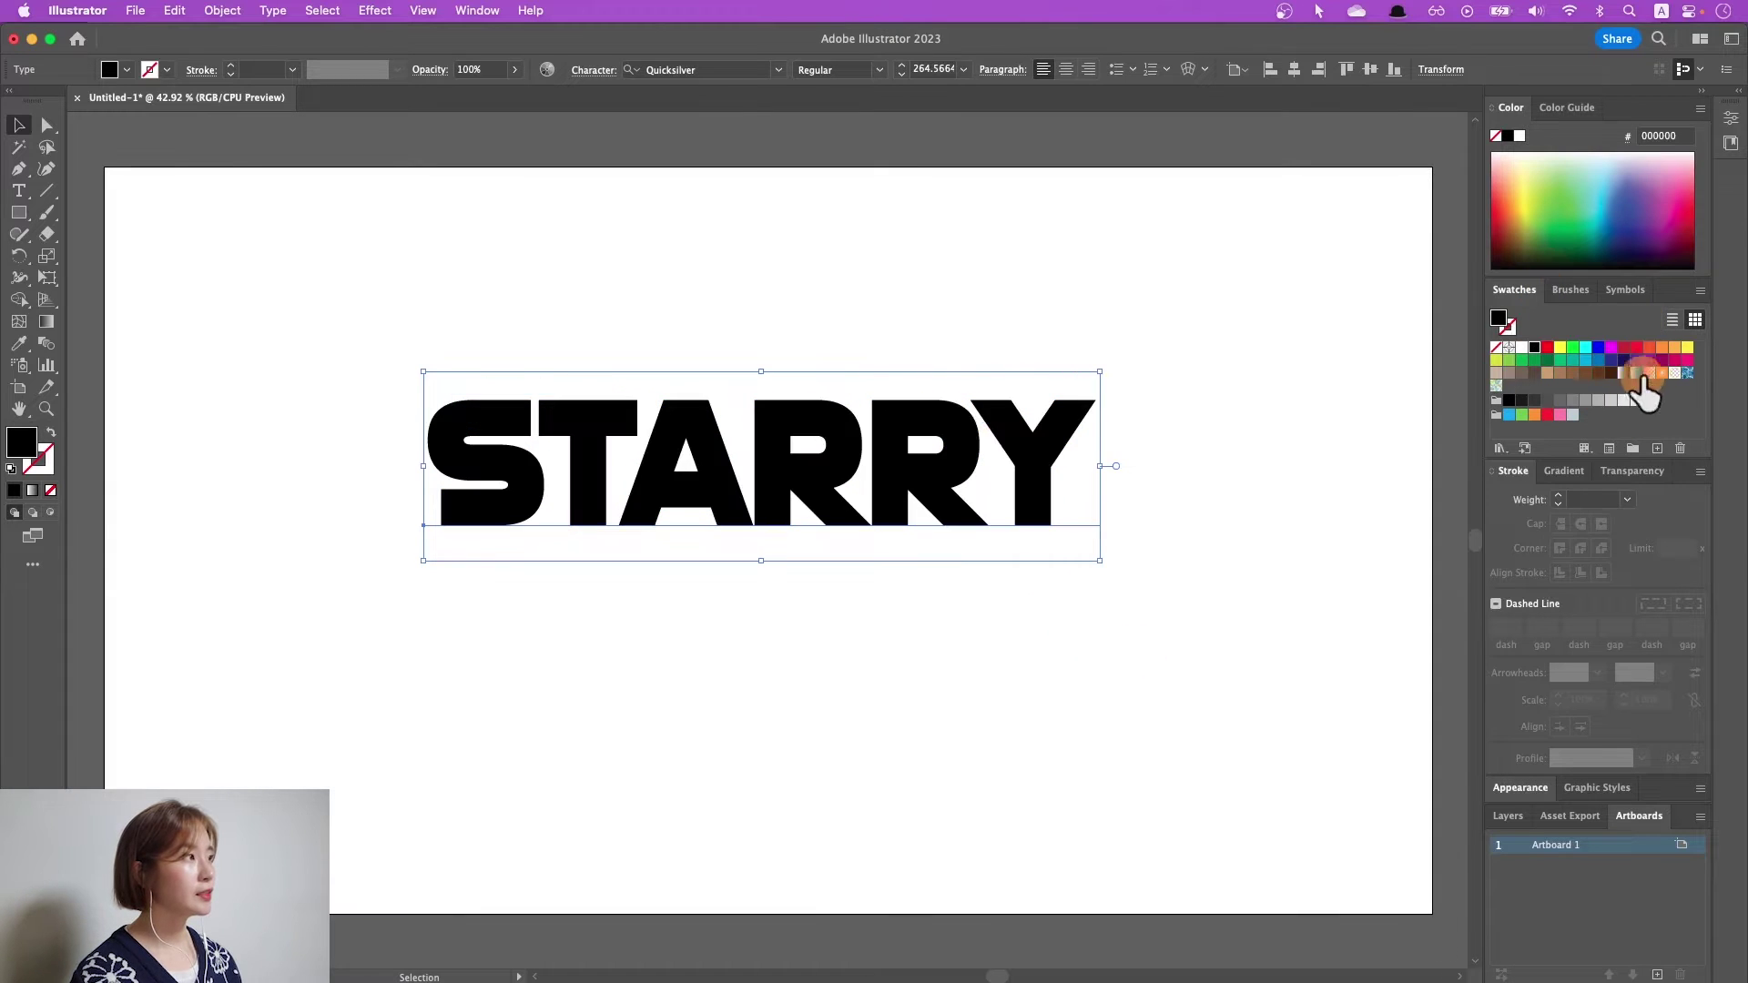
click(1586, 372)
click(1547, 361)
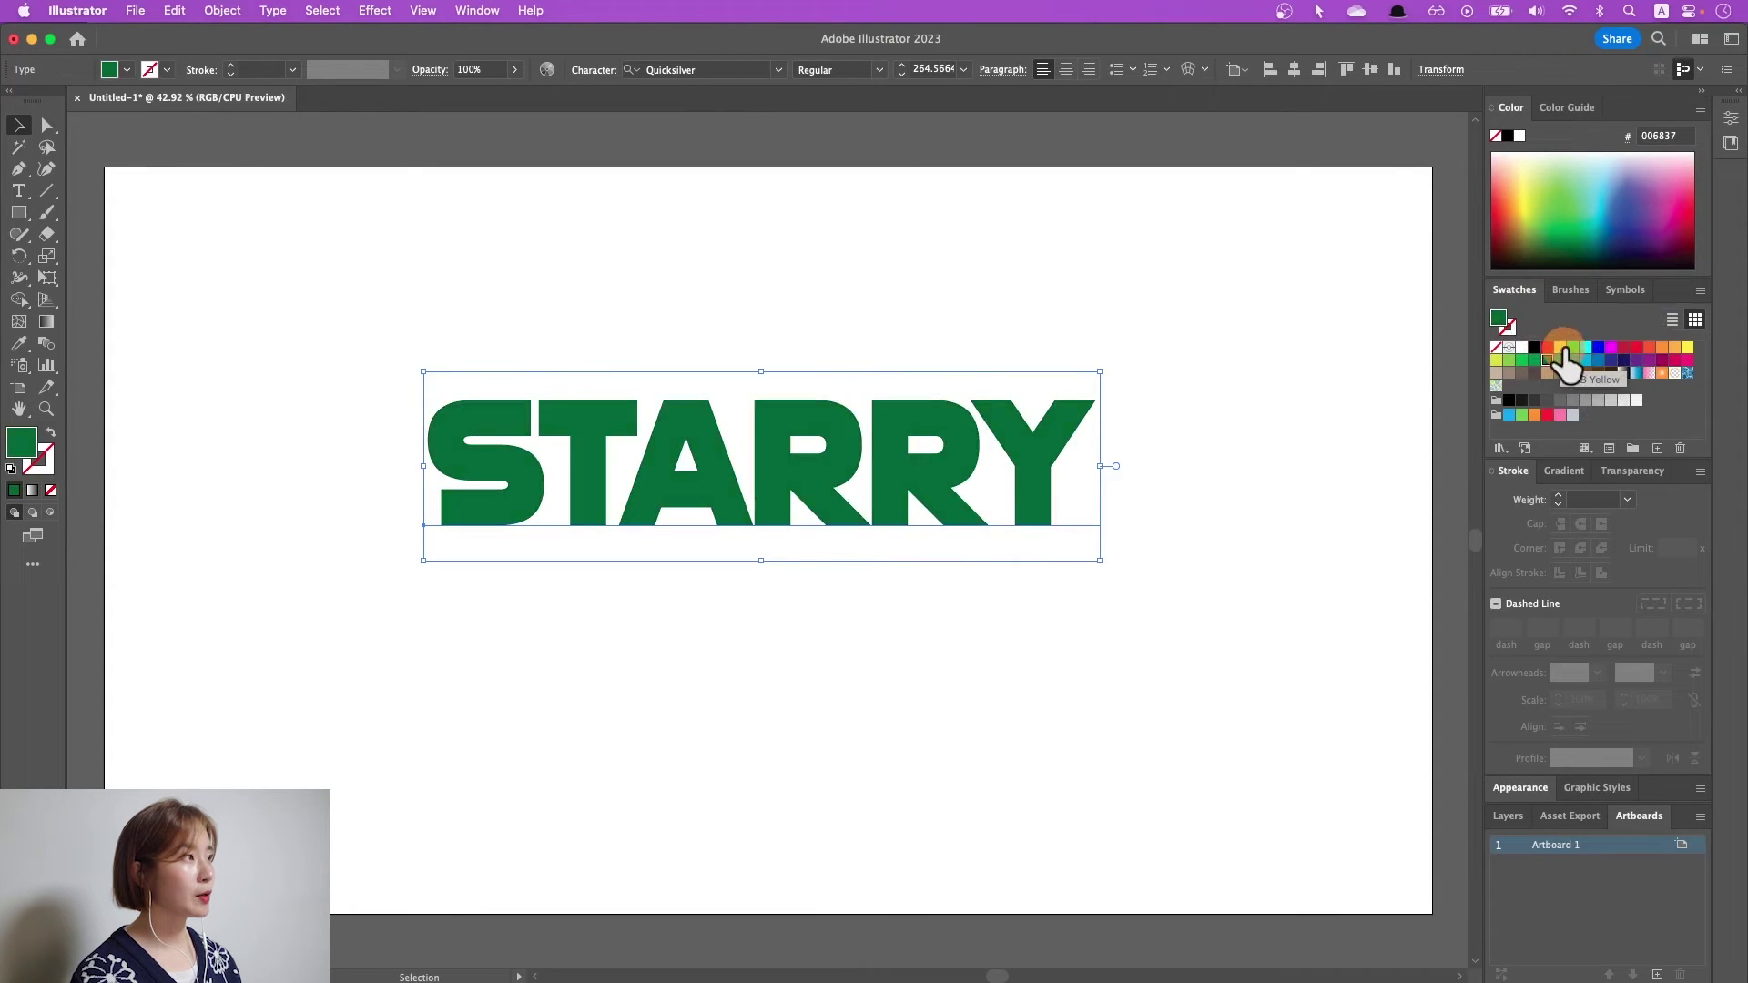
click(1585, 348)
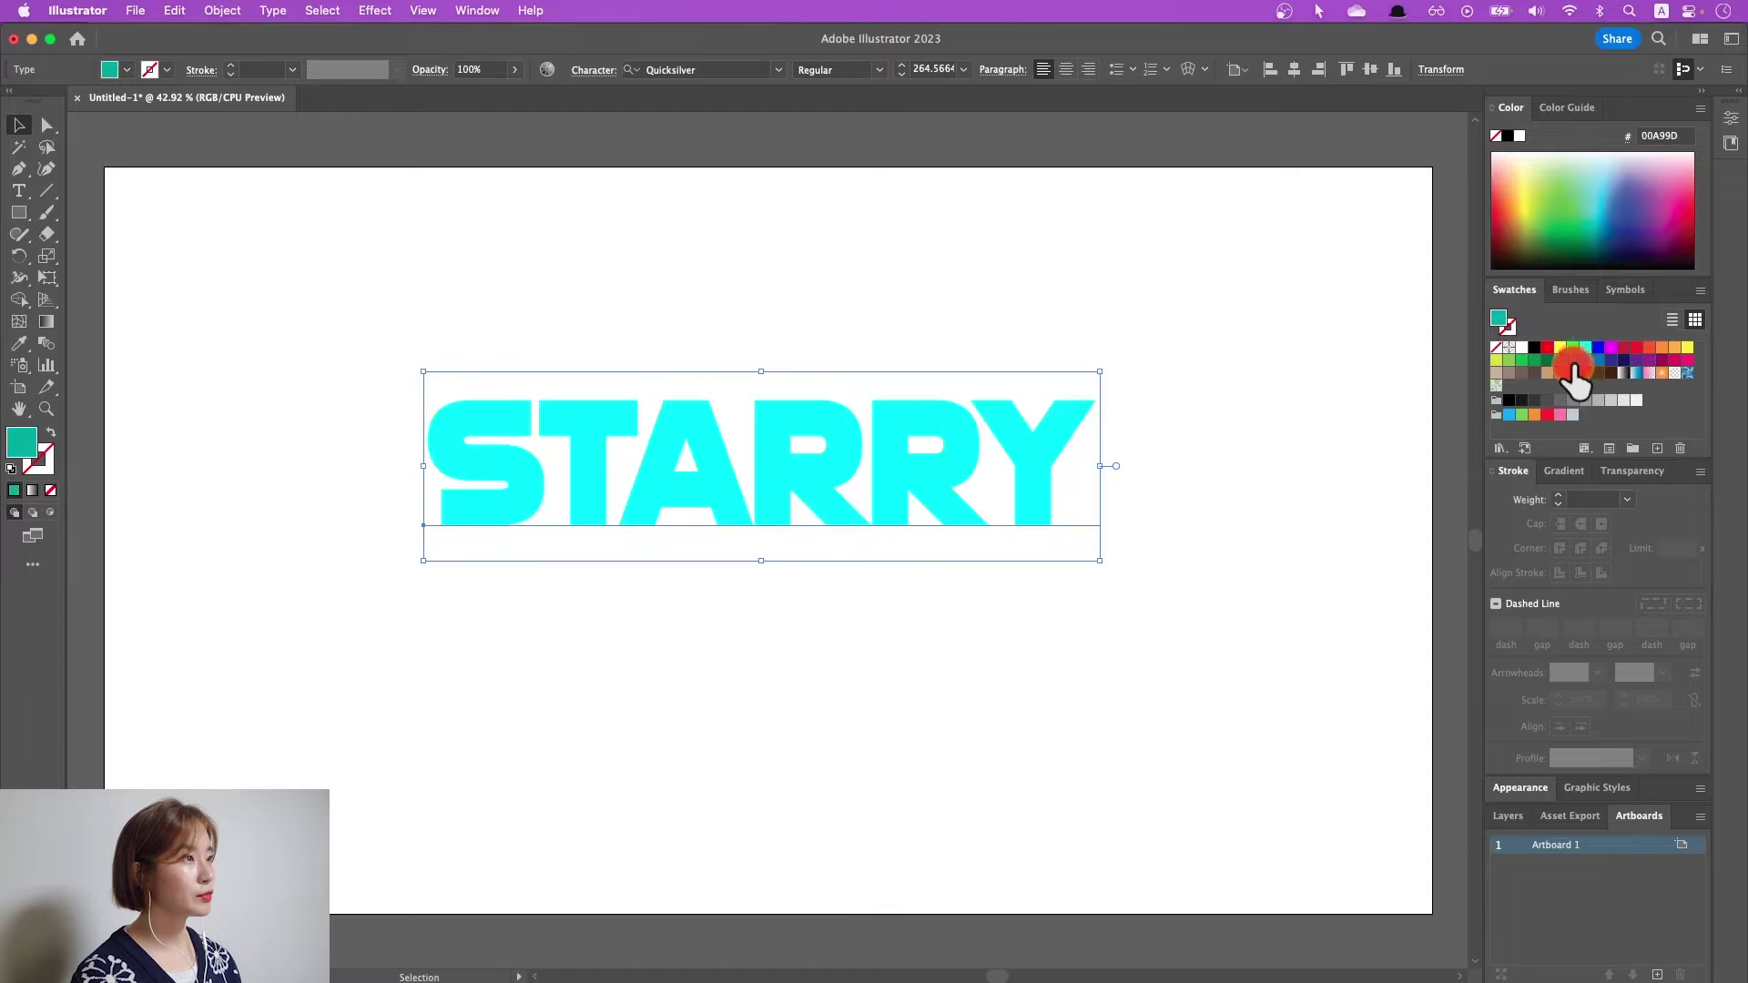
click(1573, 362)
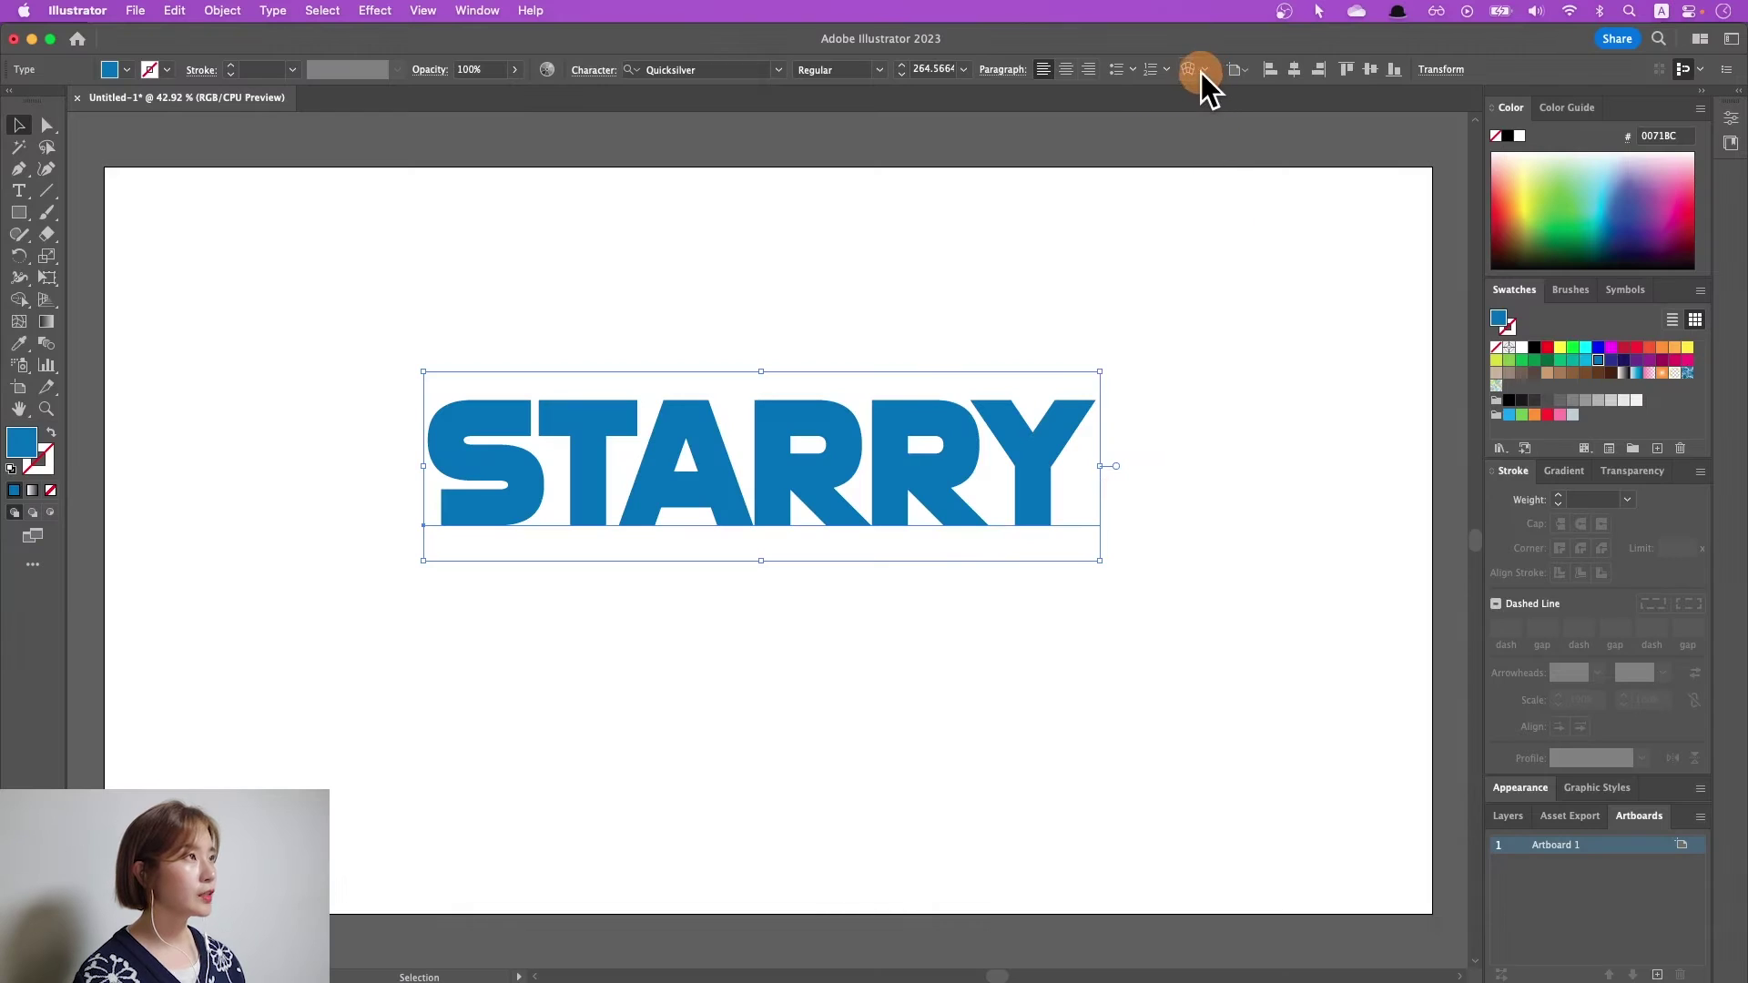
click(1188, 71)
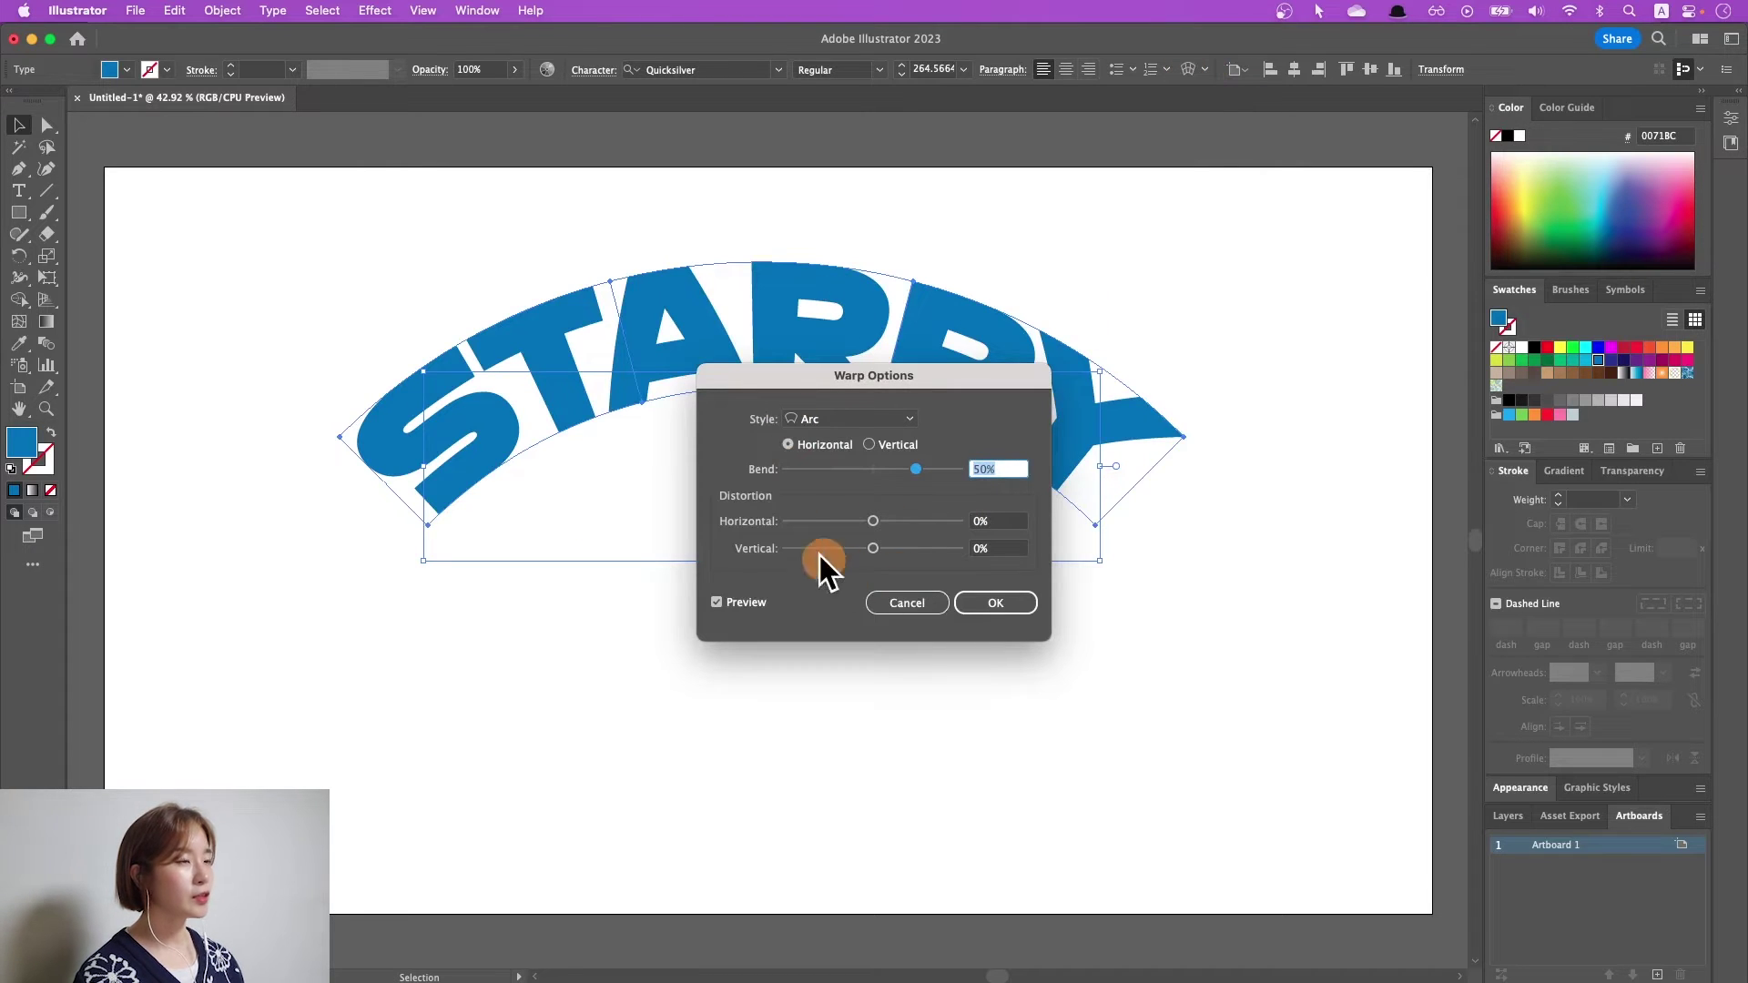
click(907, 423)
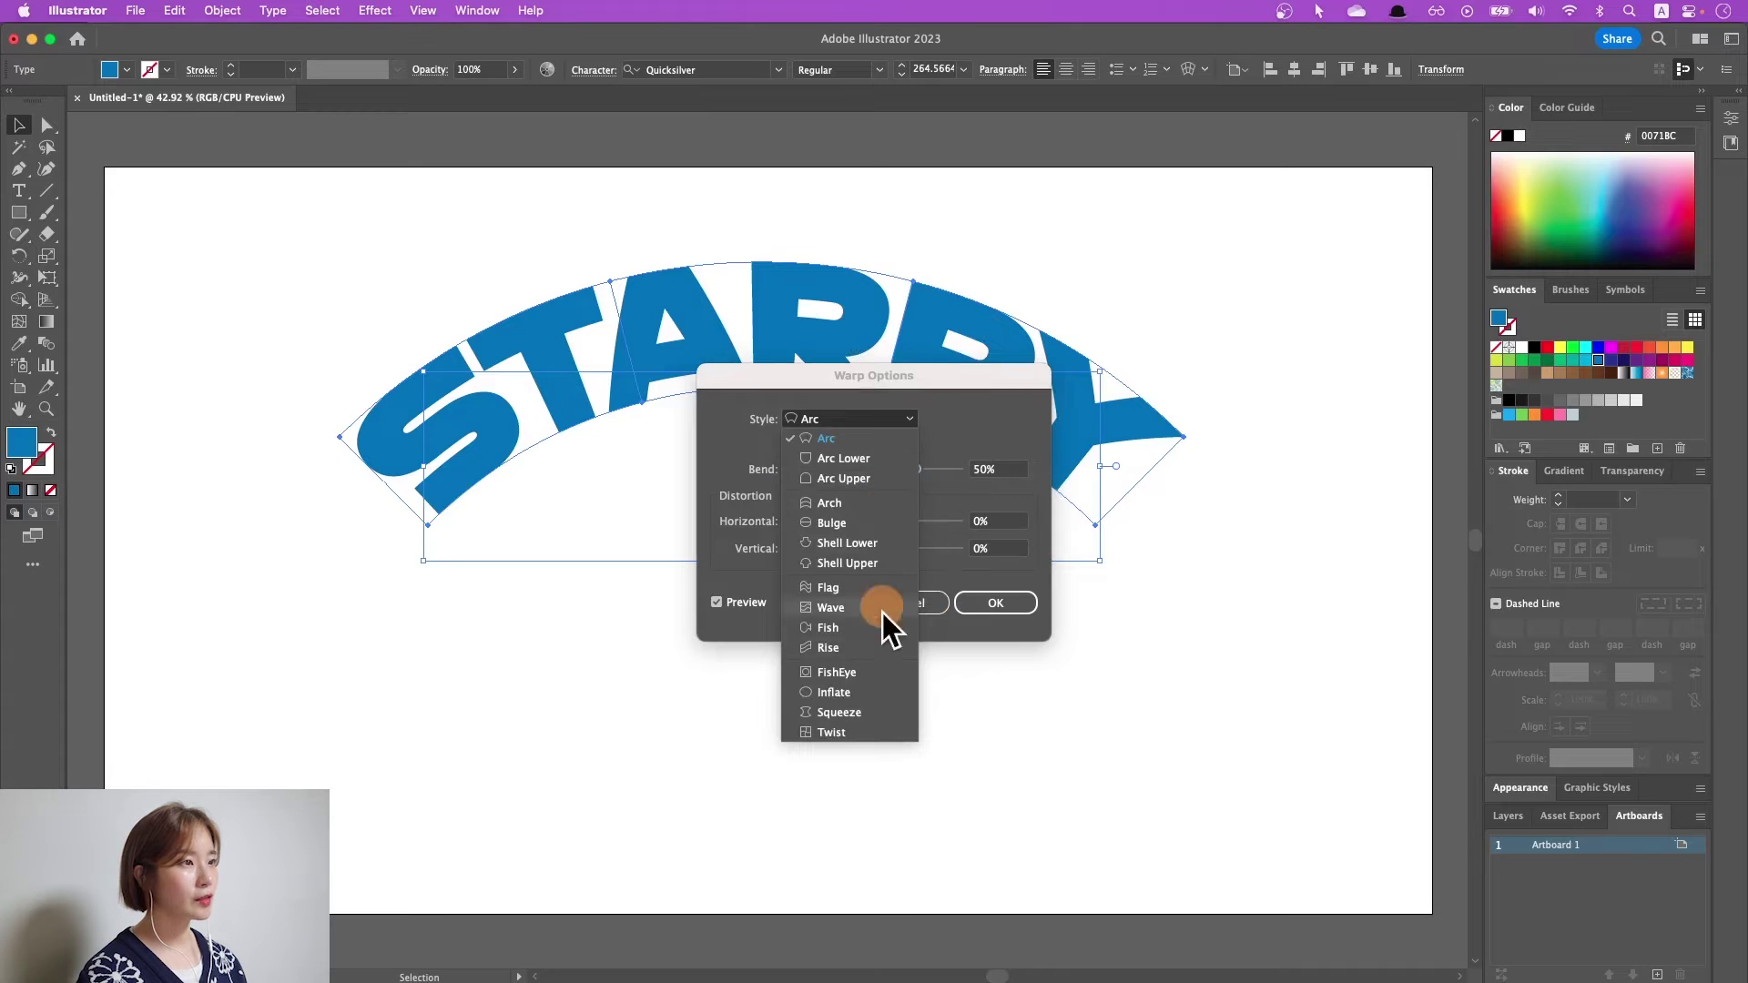
click(883, 642)
click(883, 424)
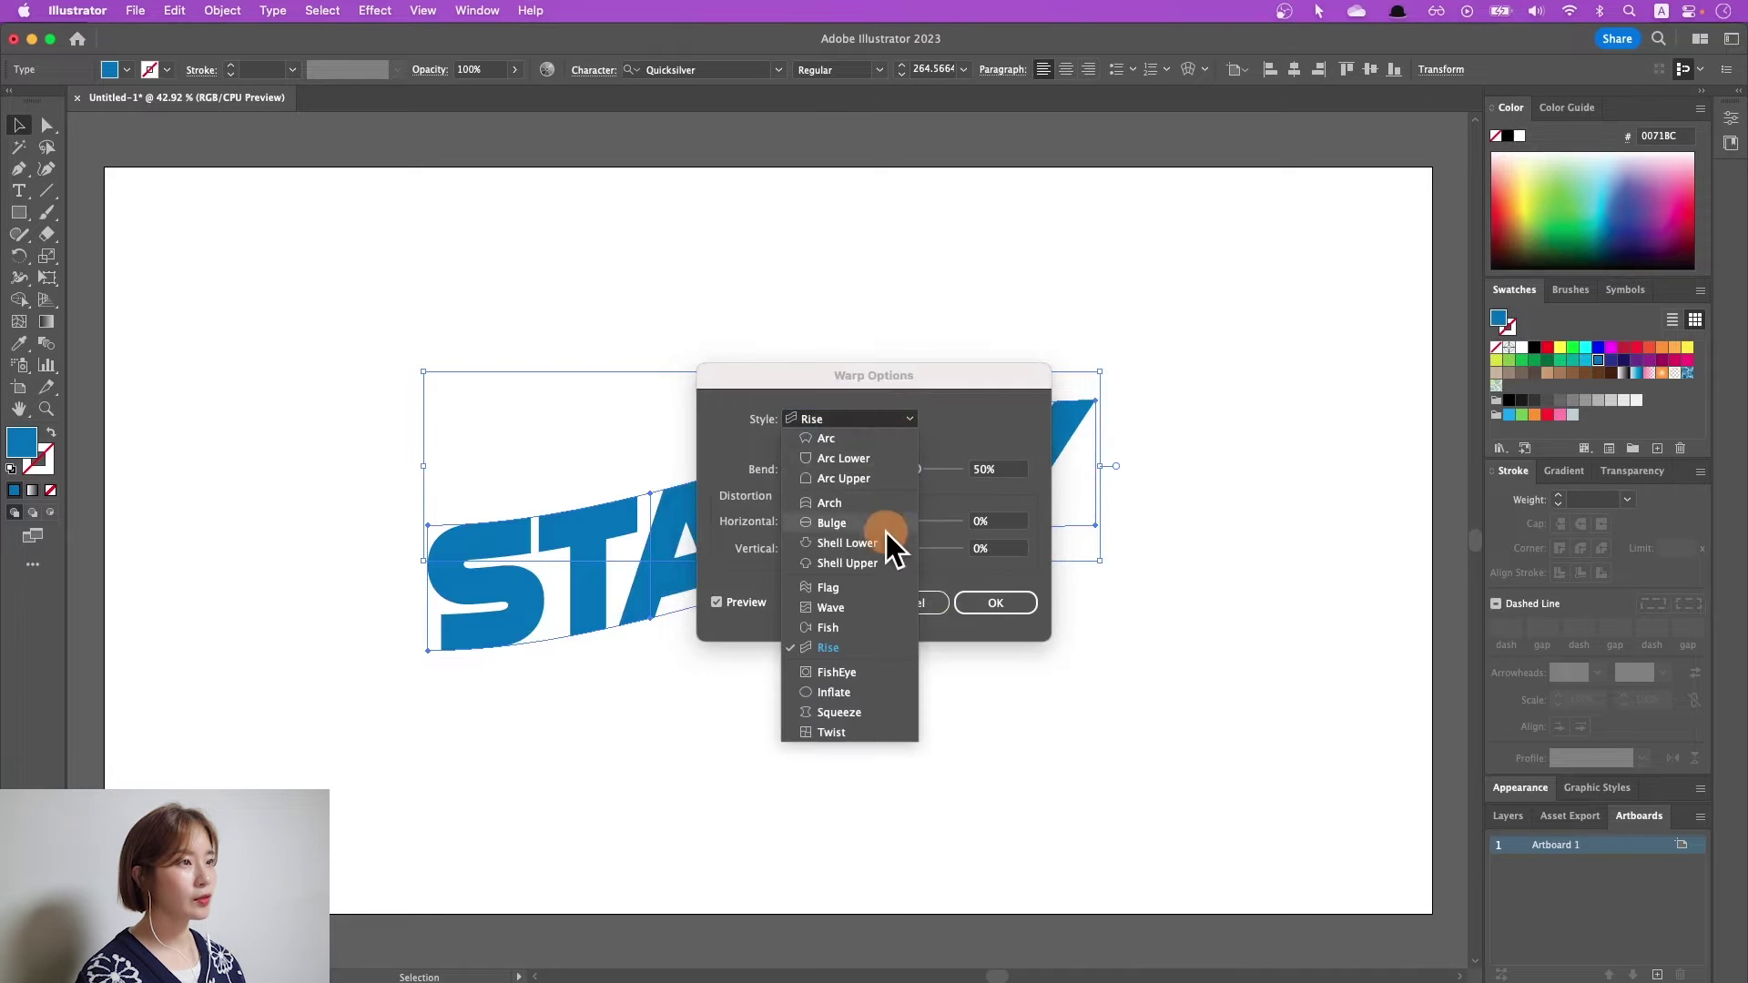
click(887, 532)
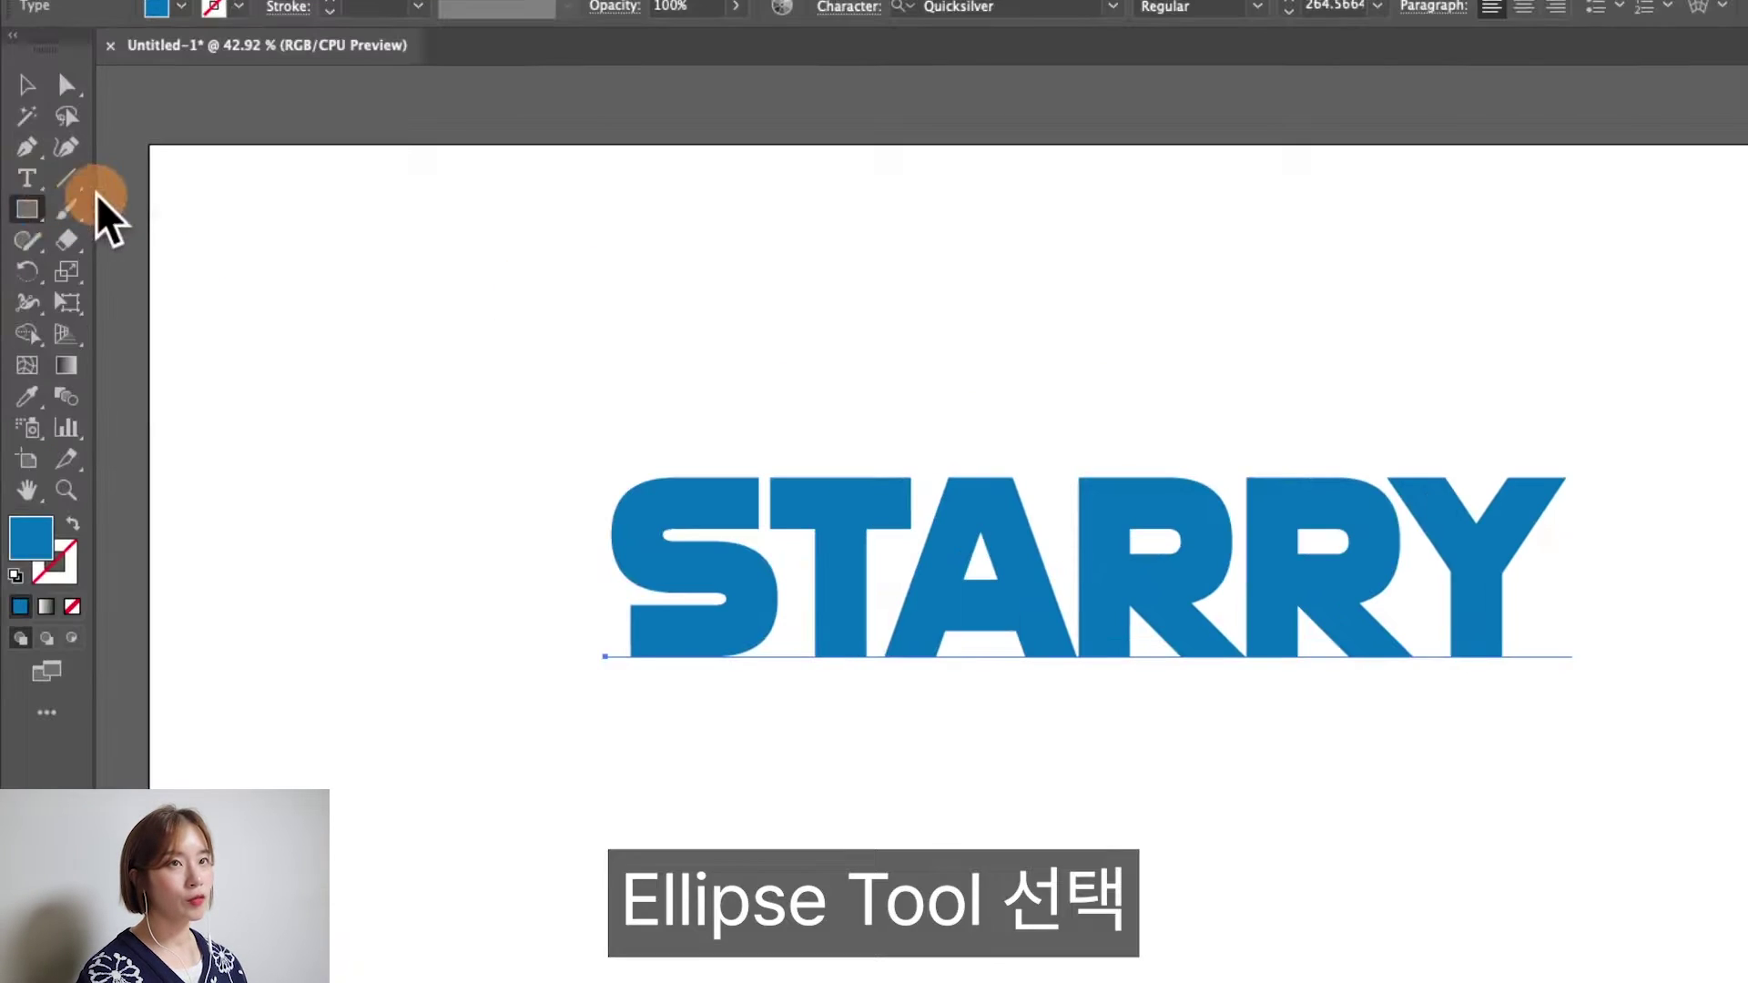
- Draw a 689 px orange circle overlapping the right half of STARRY
click(22, 214)
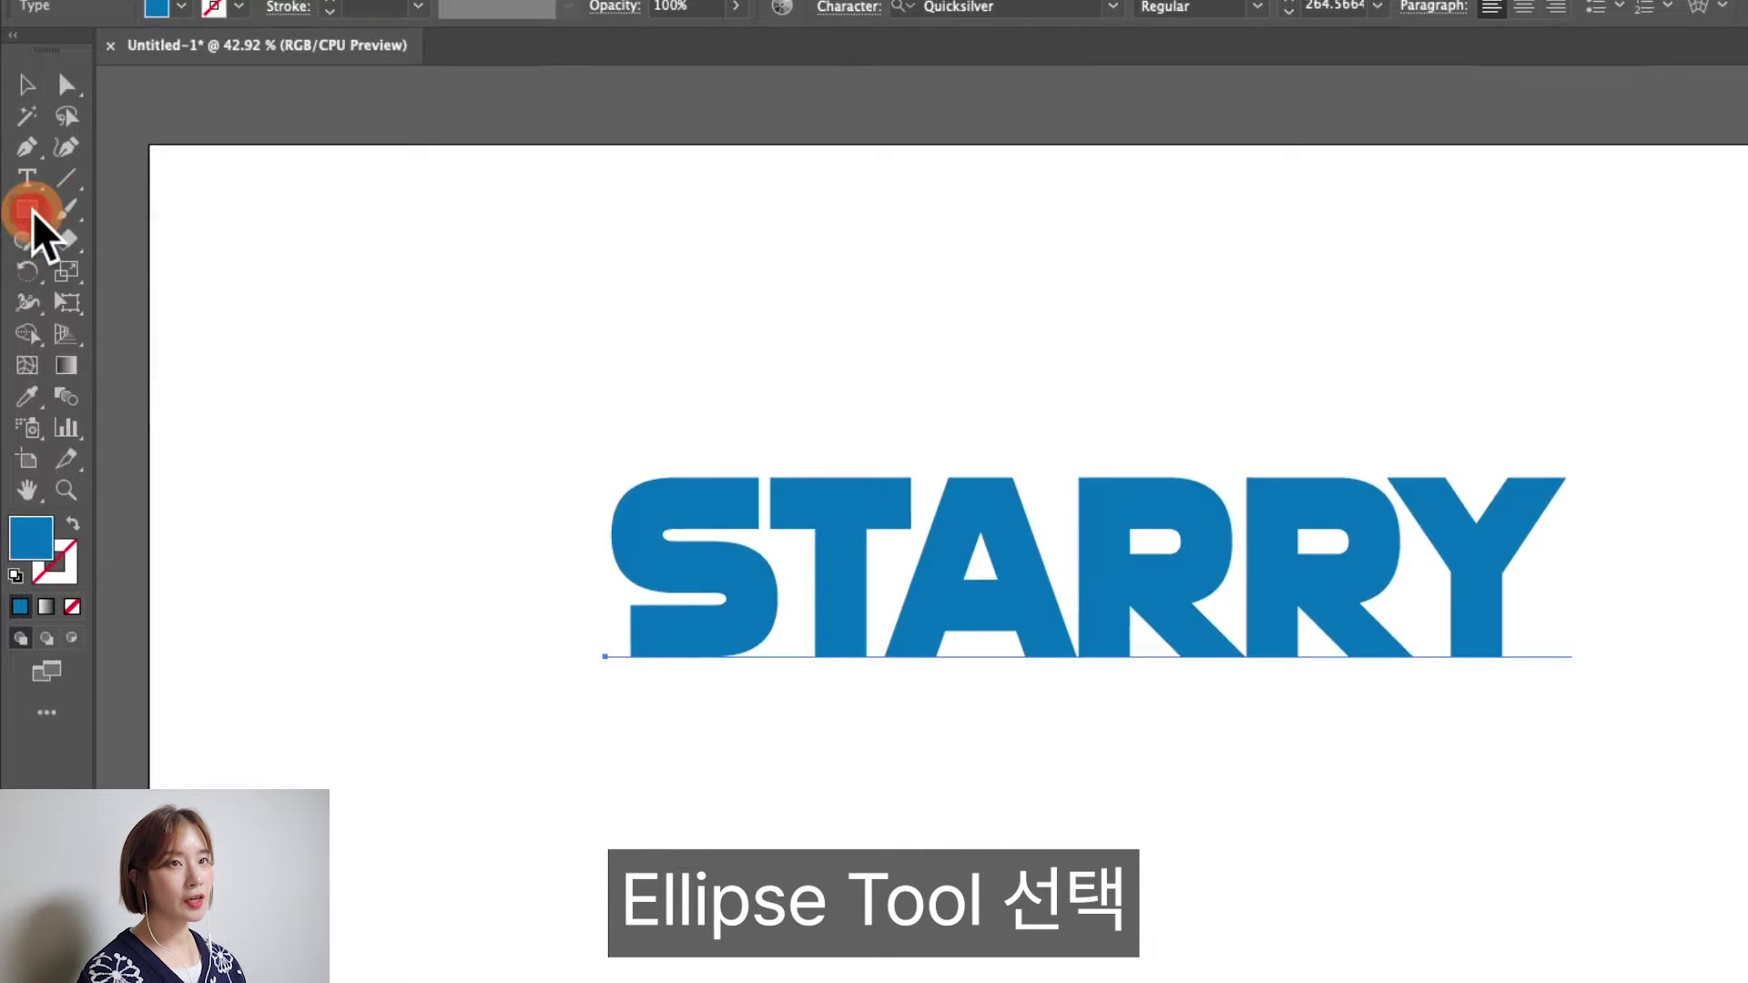
drag(33, 211, 155, 274)
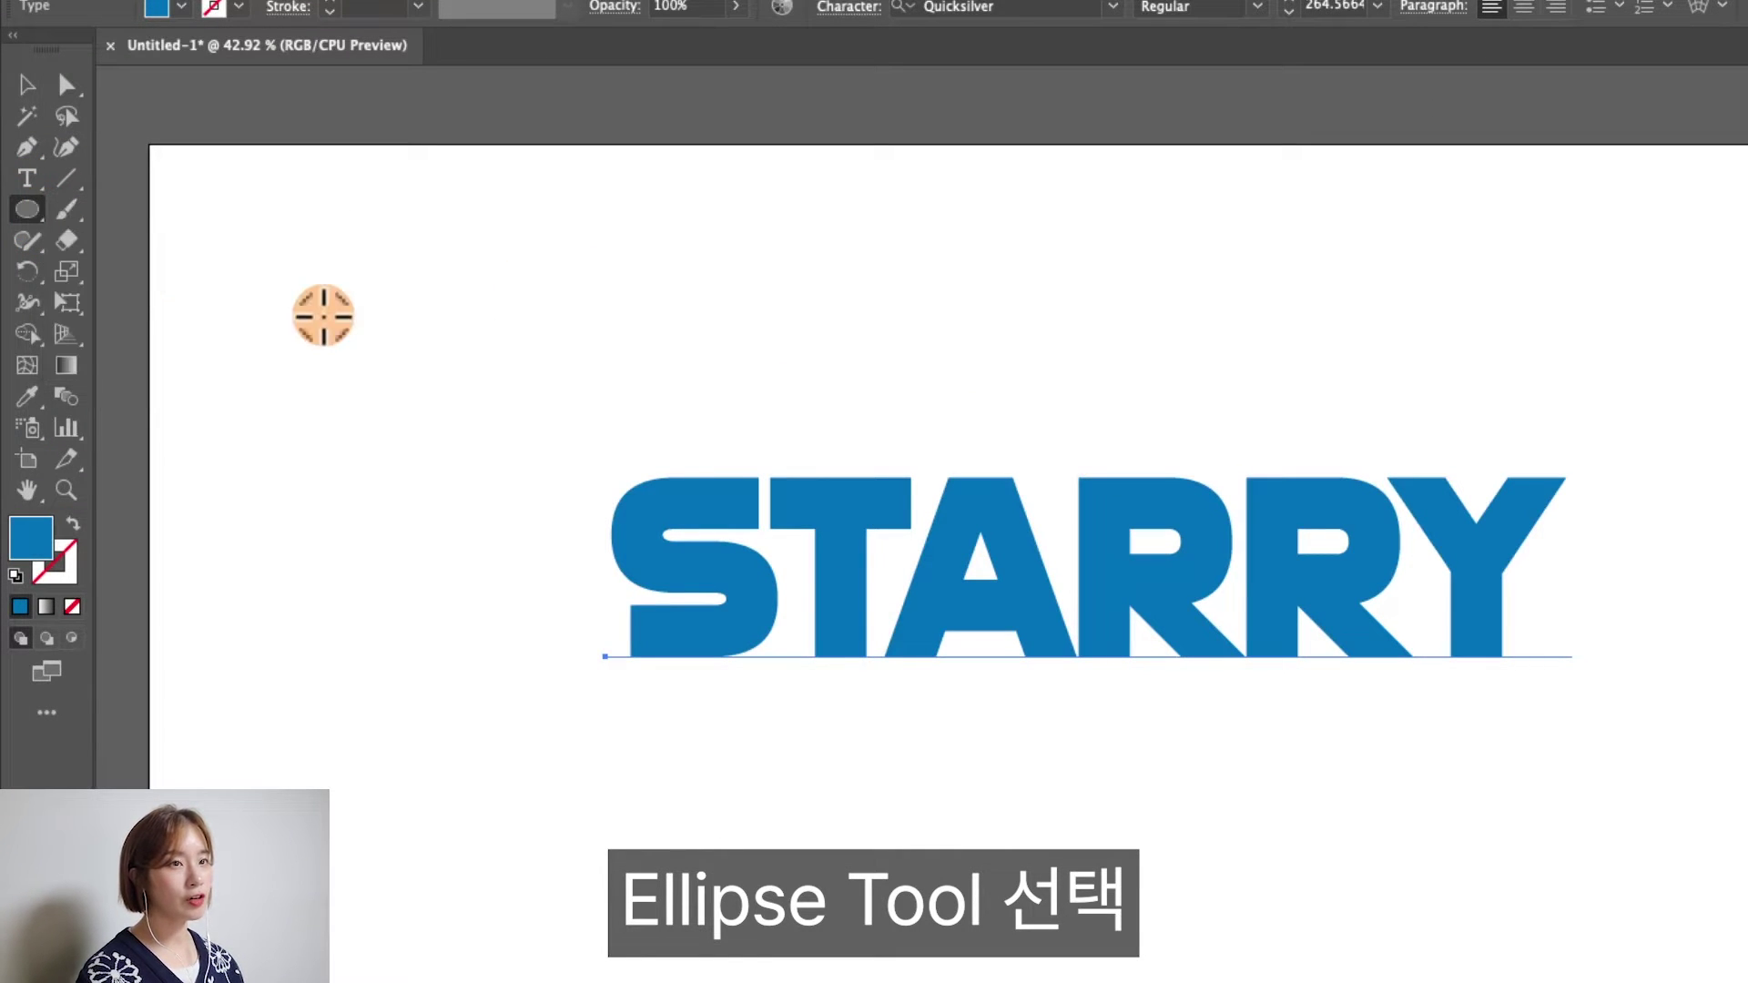
mouse_move(731, 290)
mouse_down()
mouse_move(1308, 772)
mouse_move(1173, 739)
mouse_up()
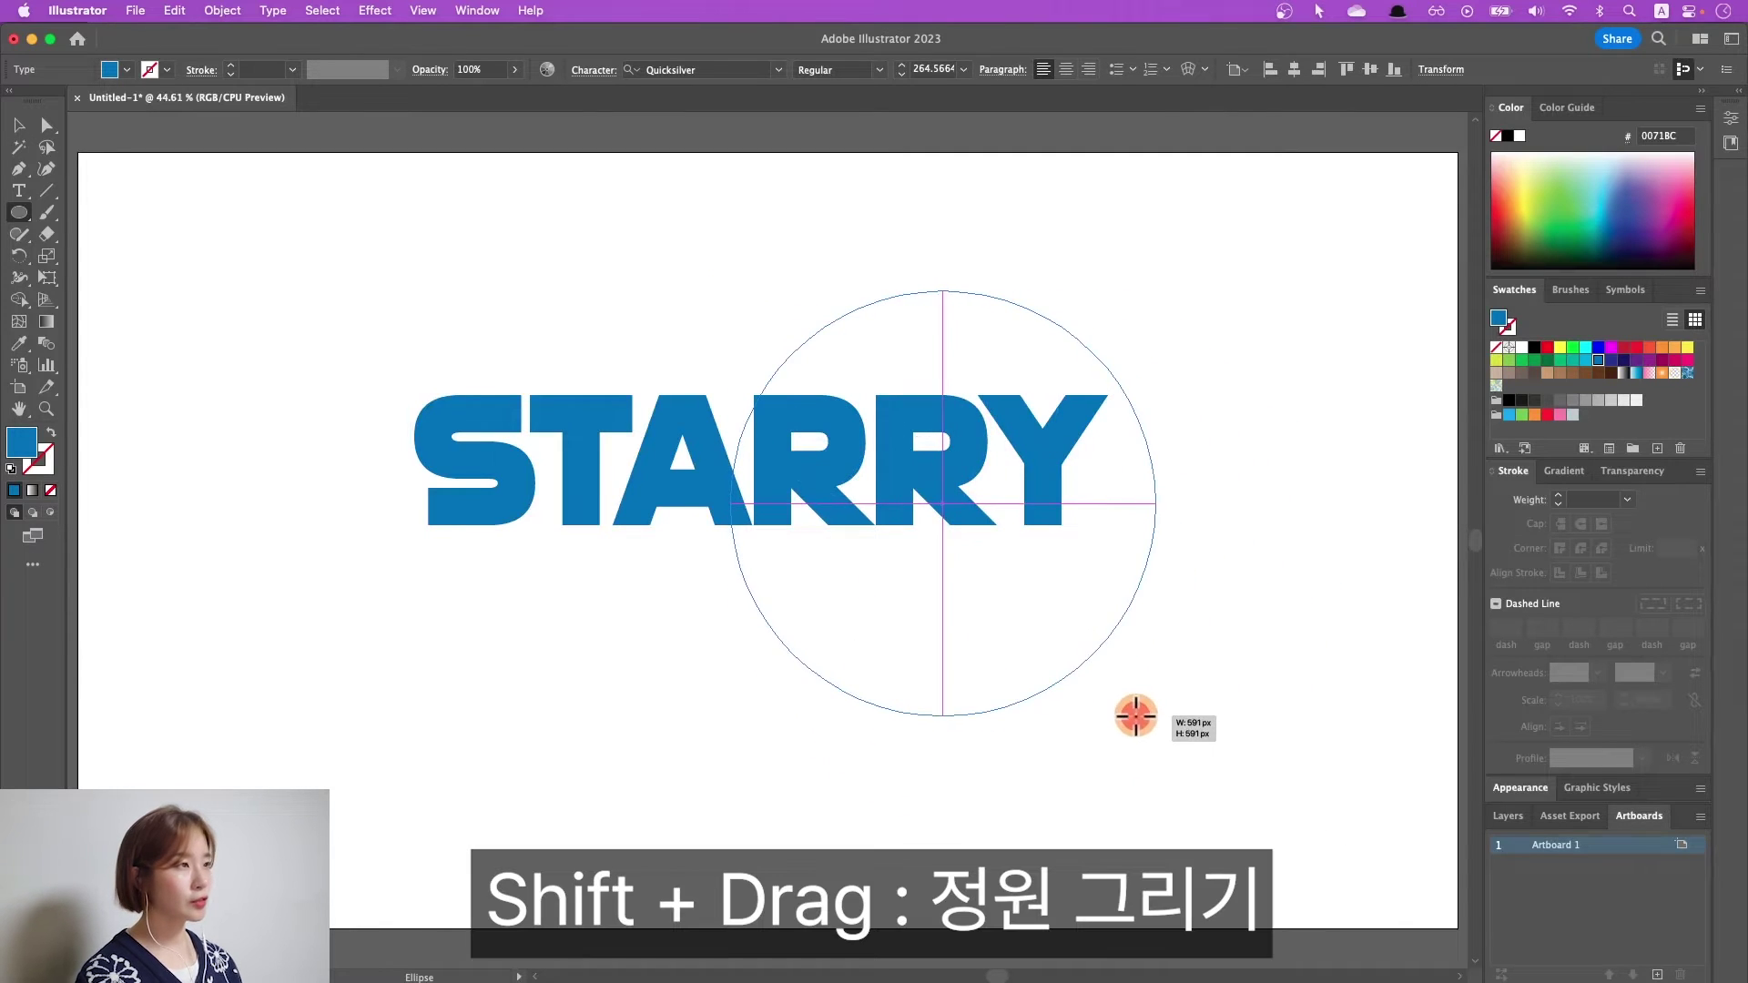
drag(1173, 739, 1228, 784)
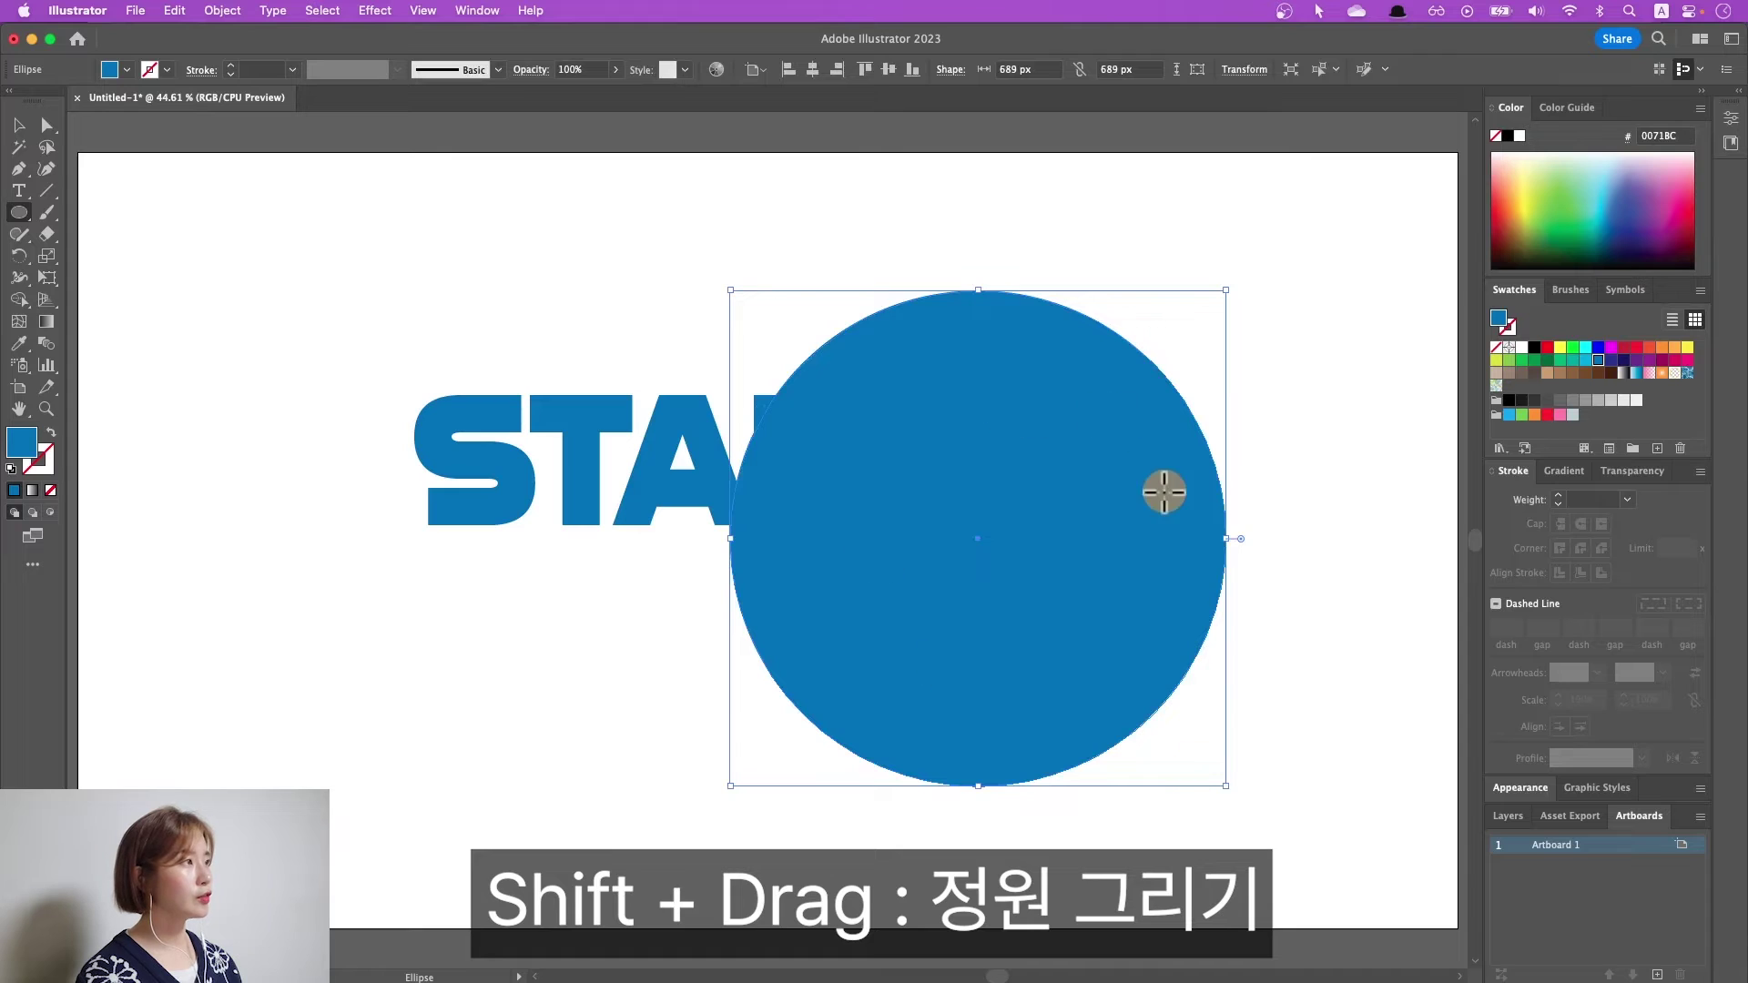
click(1674, 348)
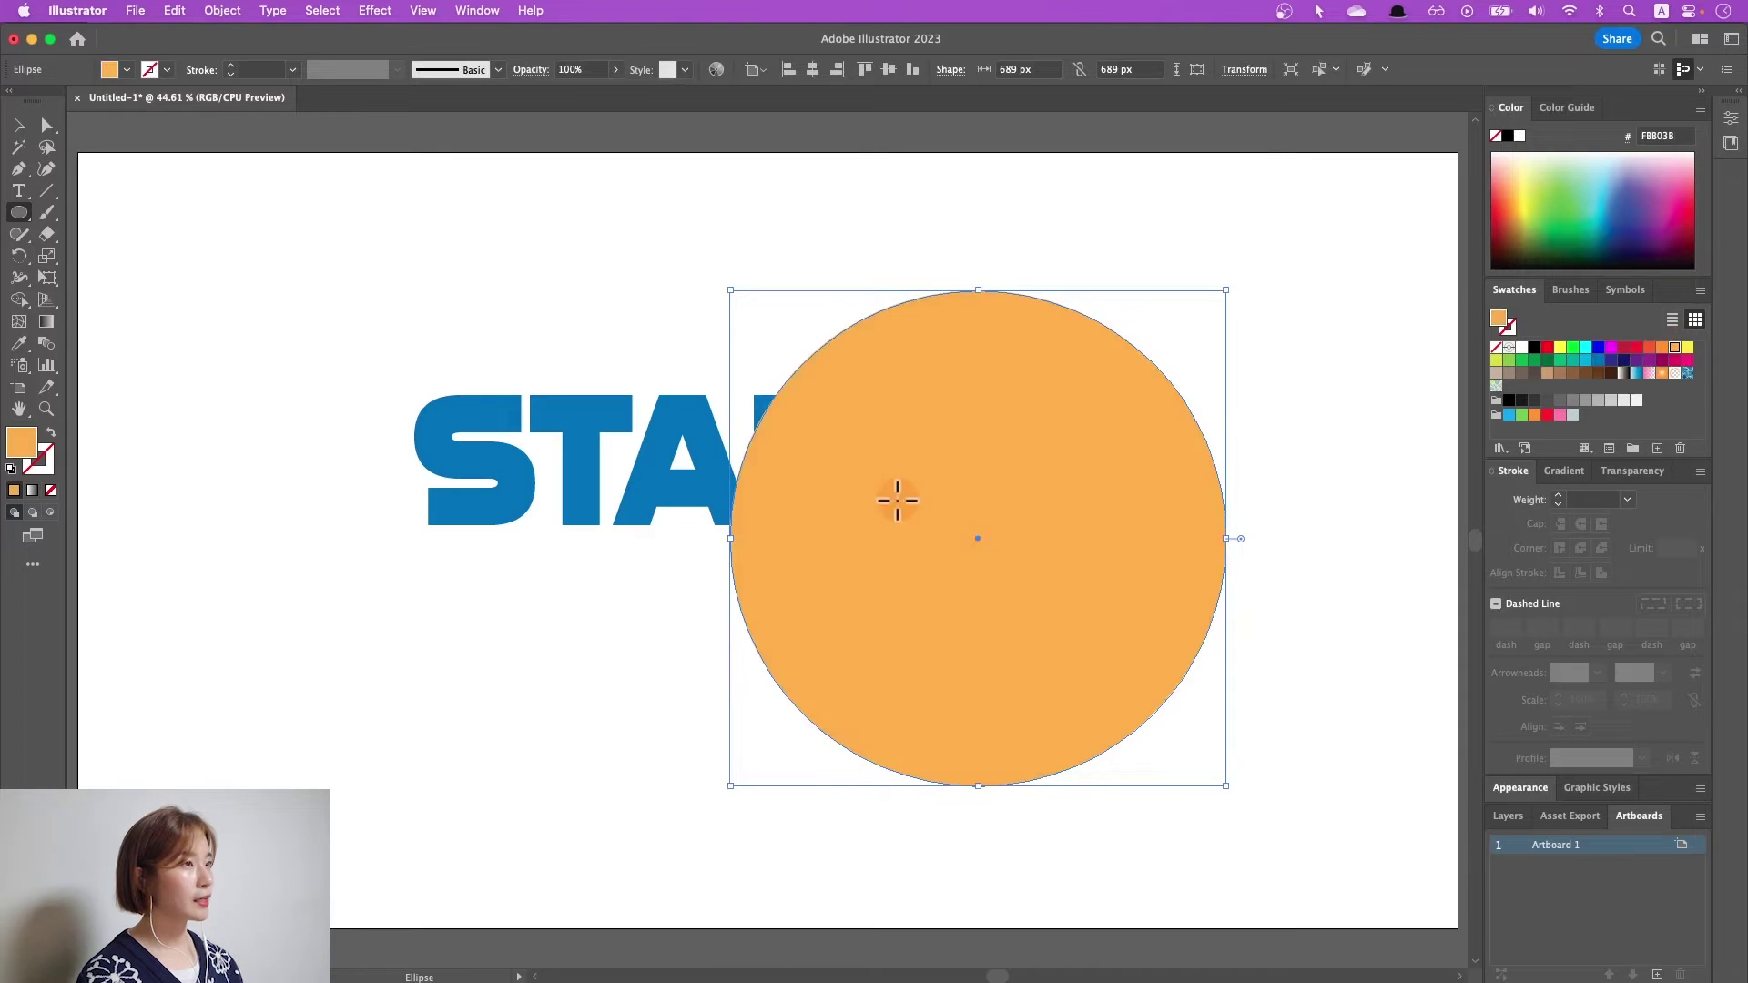
key(v)
click(589, 666)
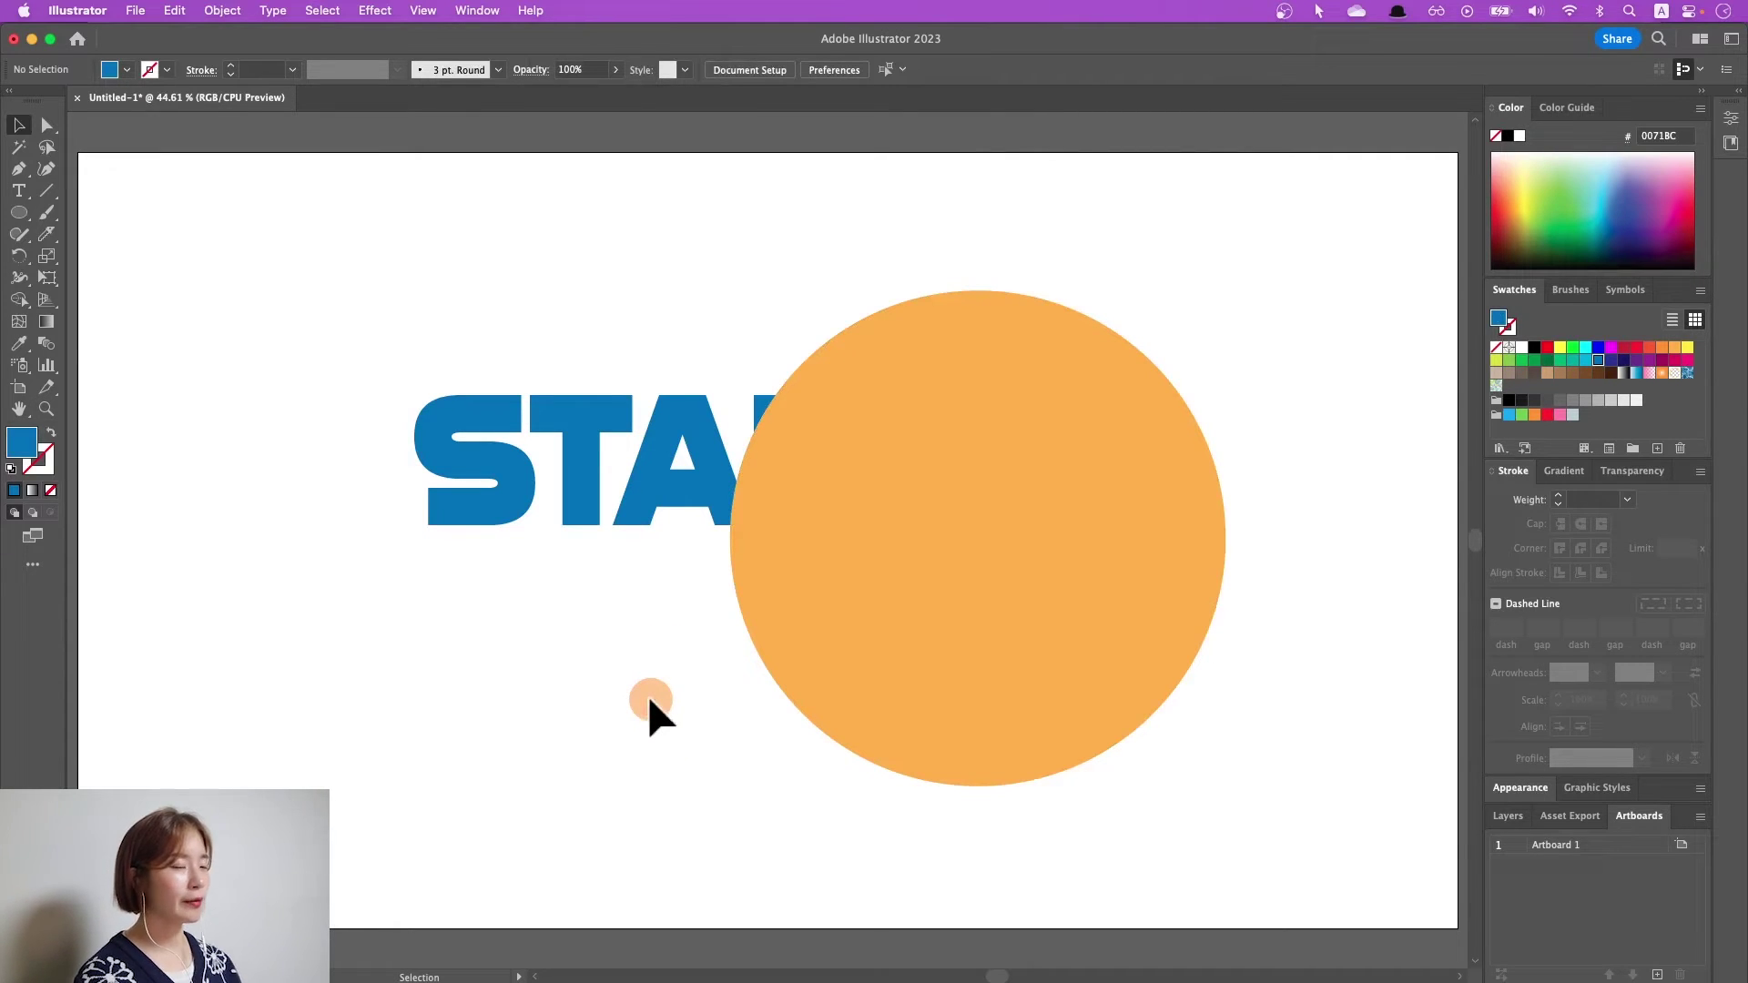
- Move STARRY to the top-left of the artboard
click(894, 526)
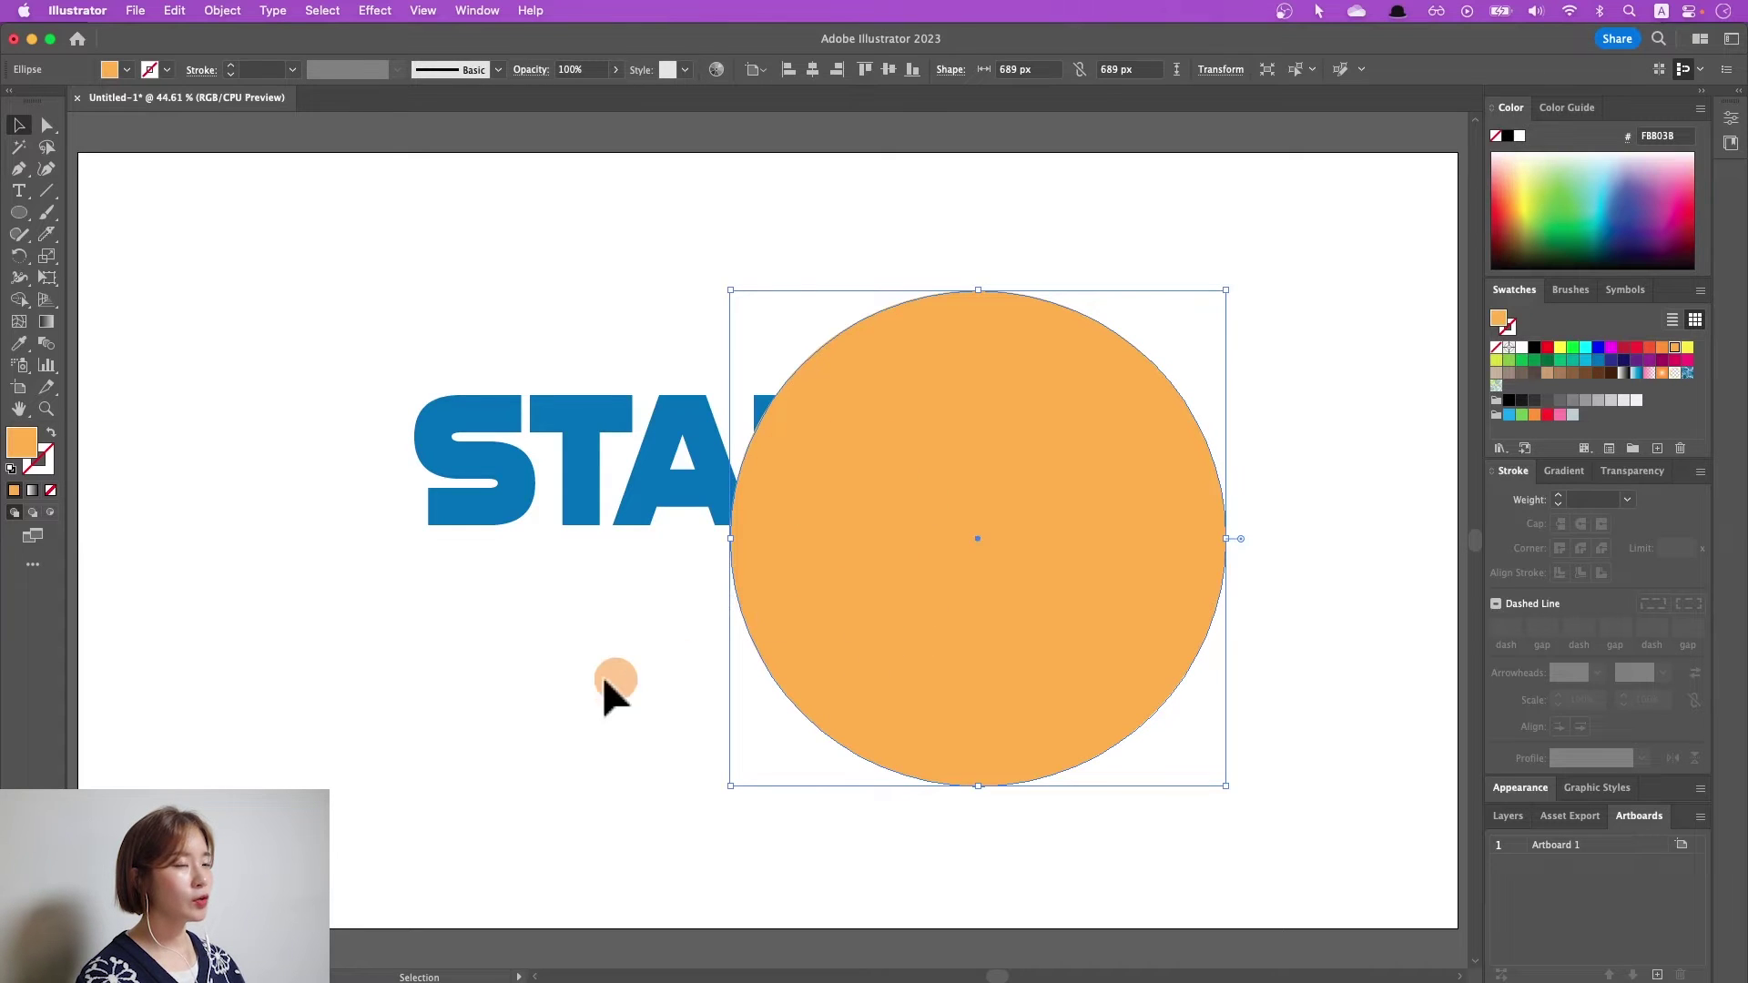
click(573, 683)
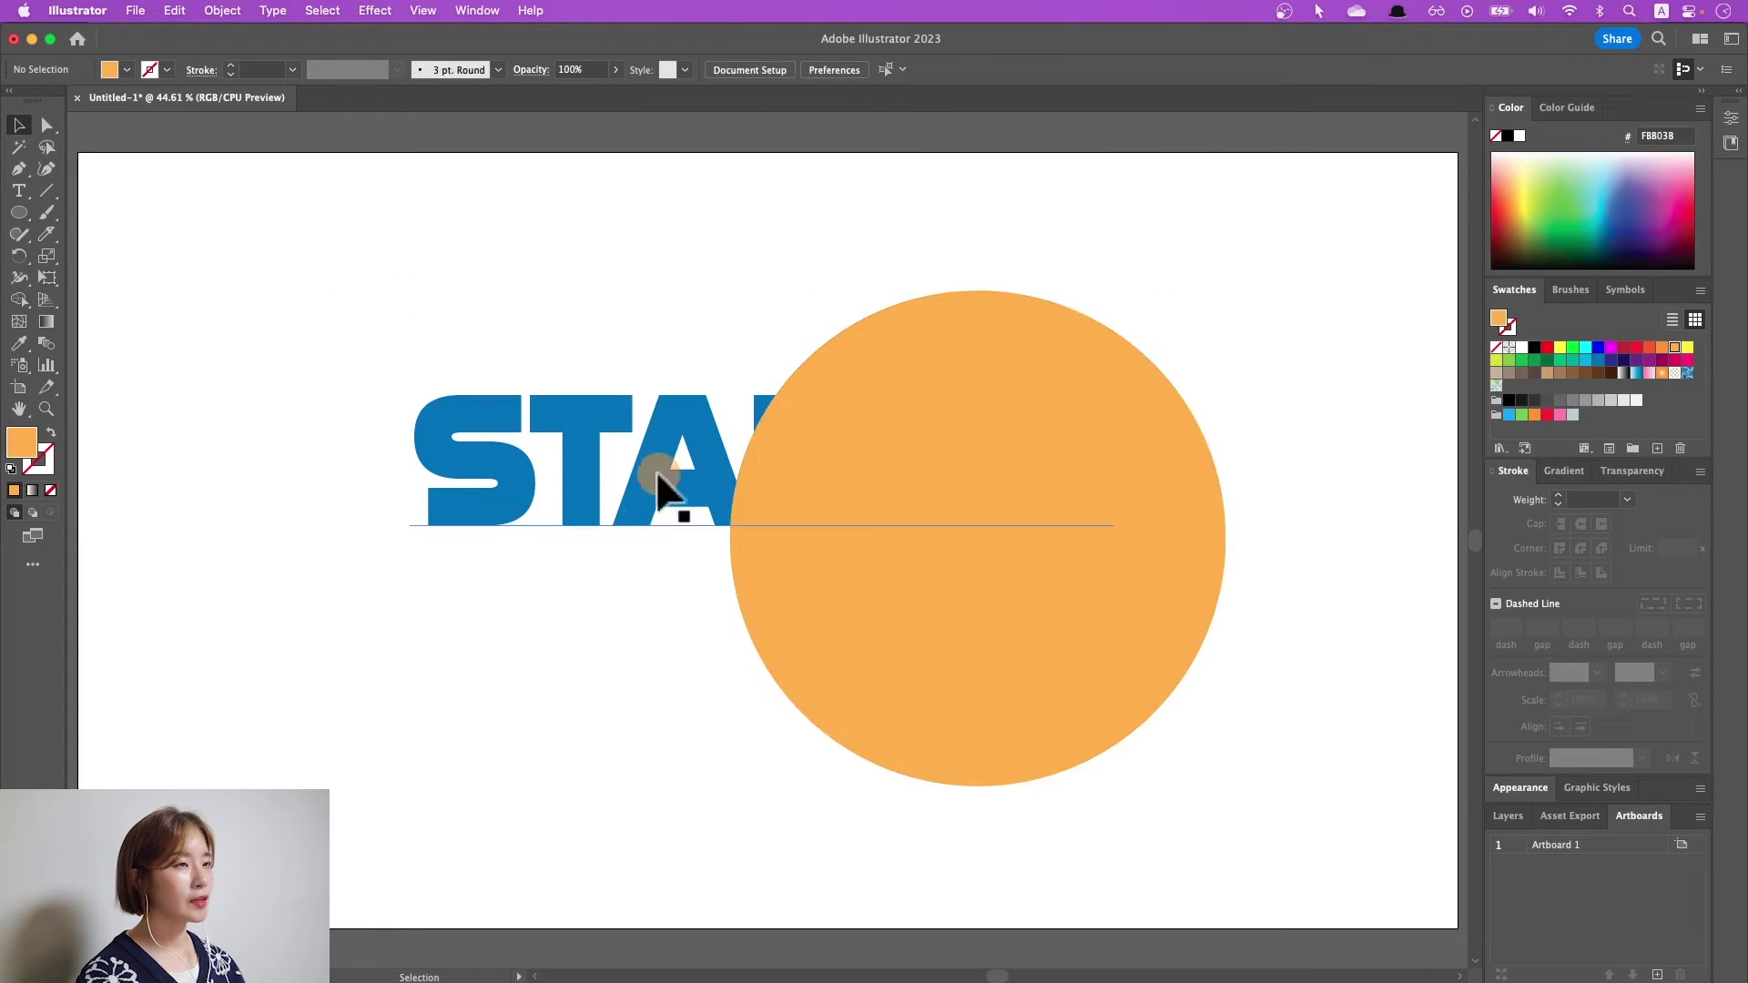
drag(673, 495, 410, 293)
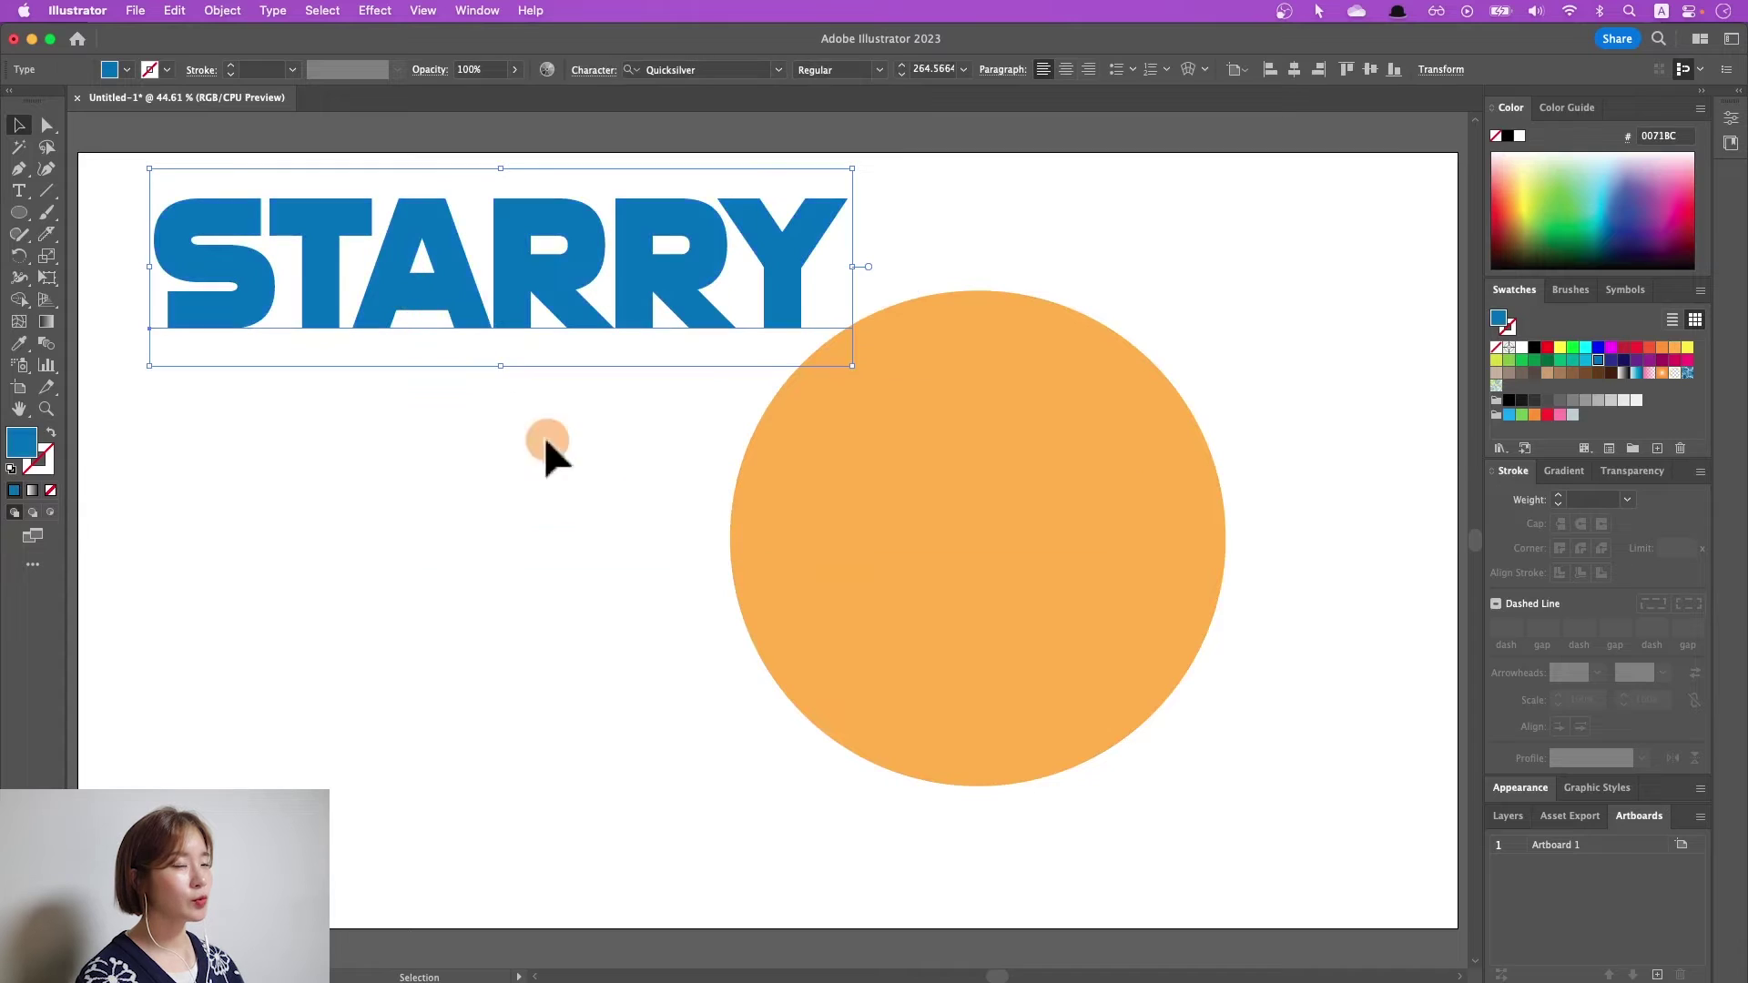
- Erase a wavy channel across the orange circle, cutting it into top and bottom halves
key(ctrl+alt+bracketleft)
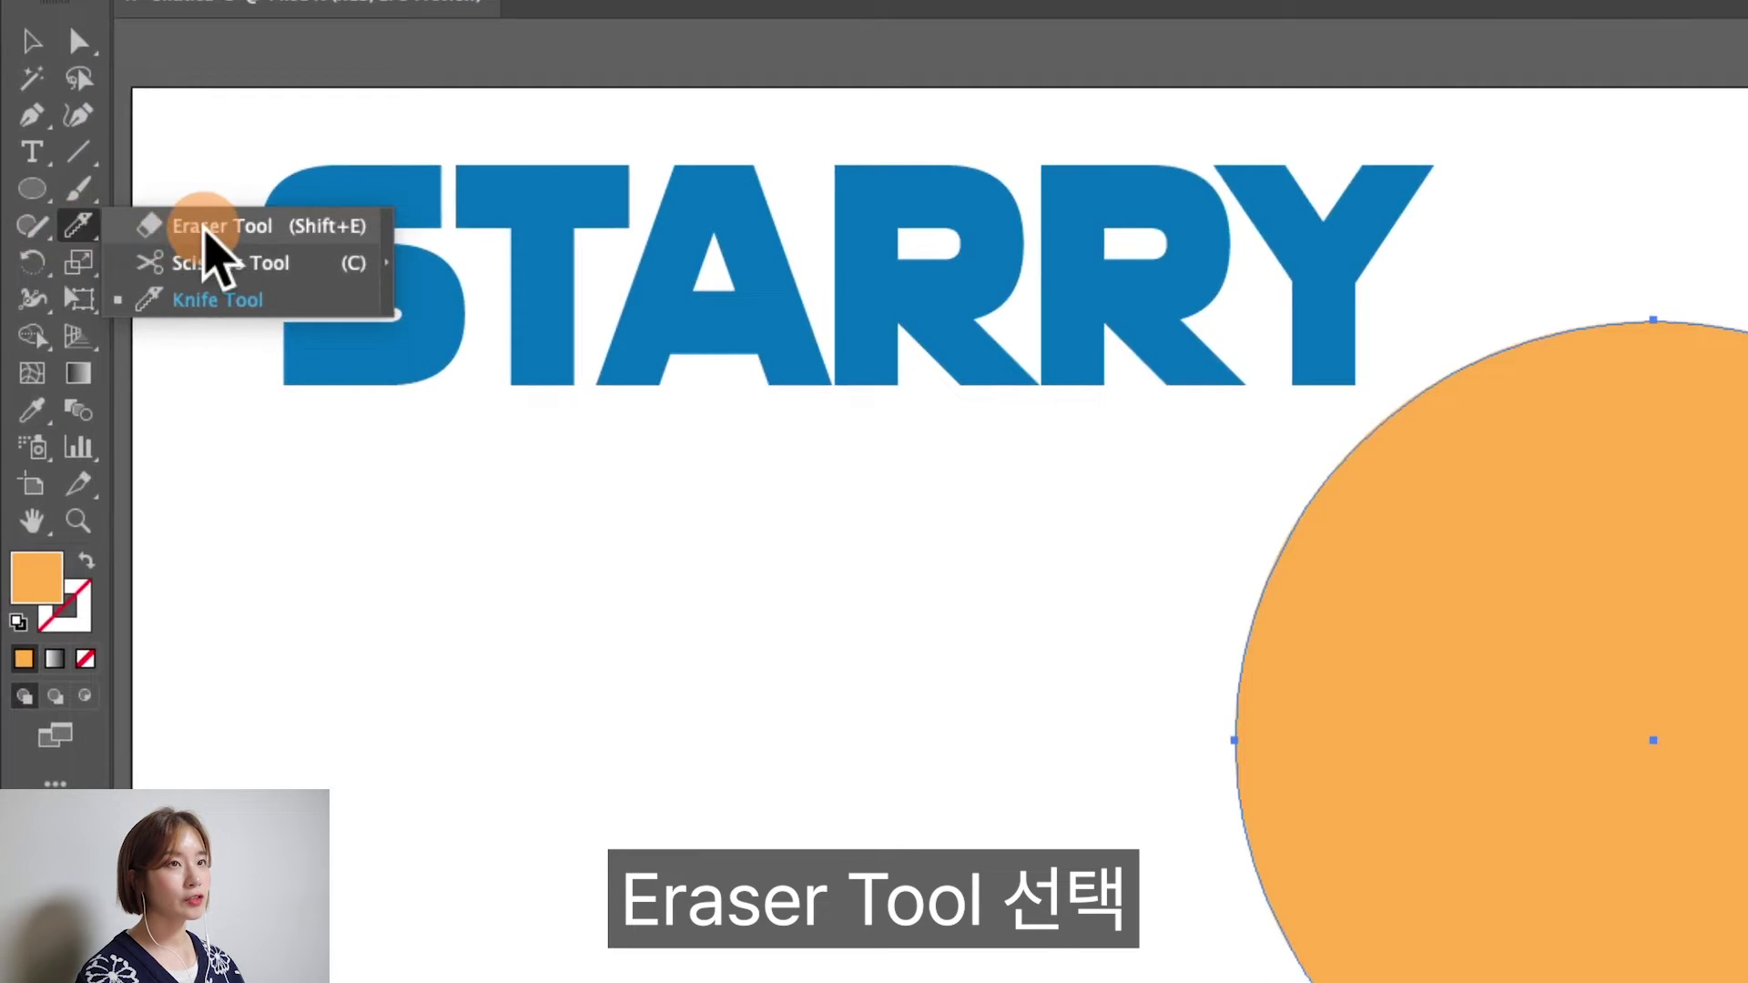
drag(67, 238, 182, 225)
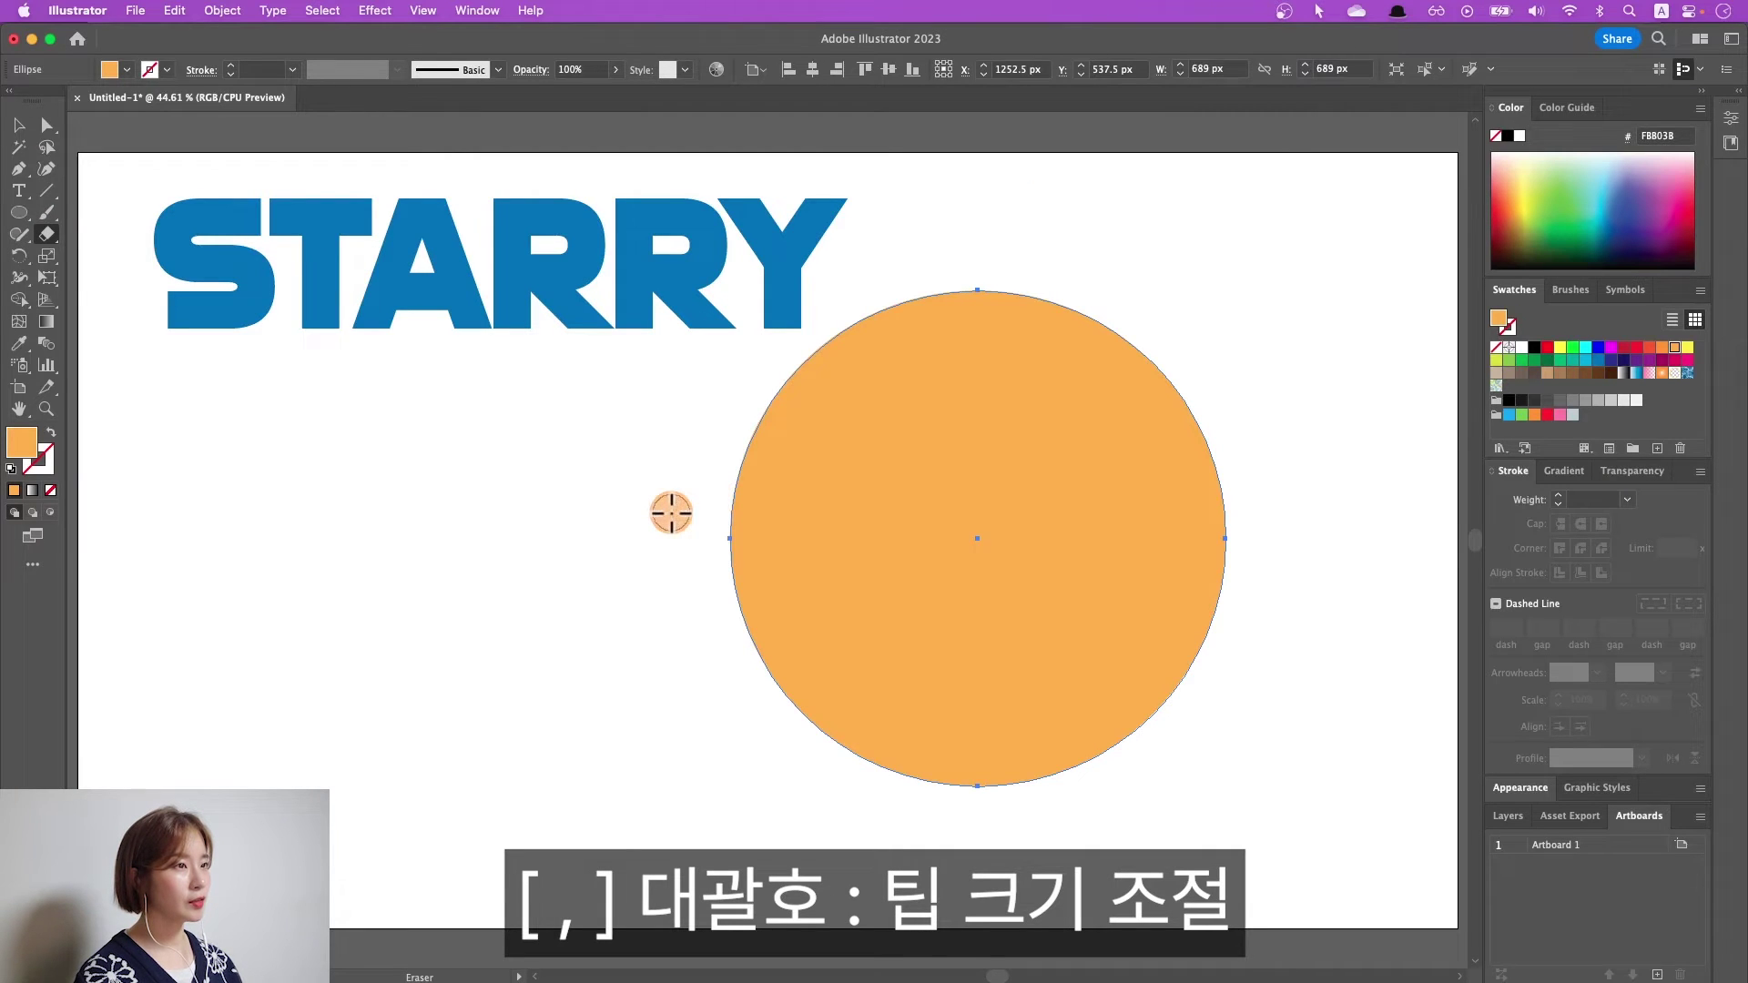
drag(673, 530, 1243, 528)
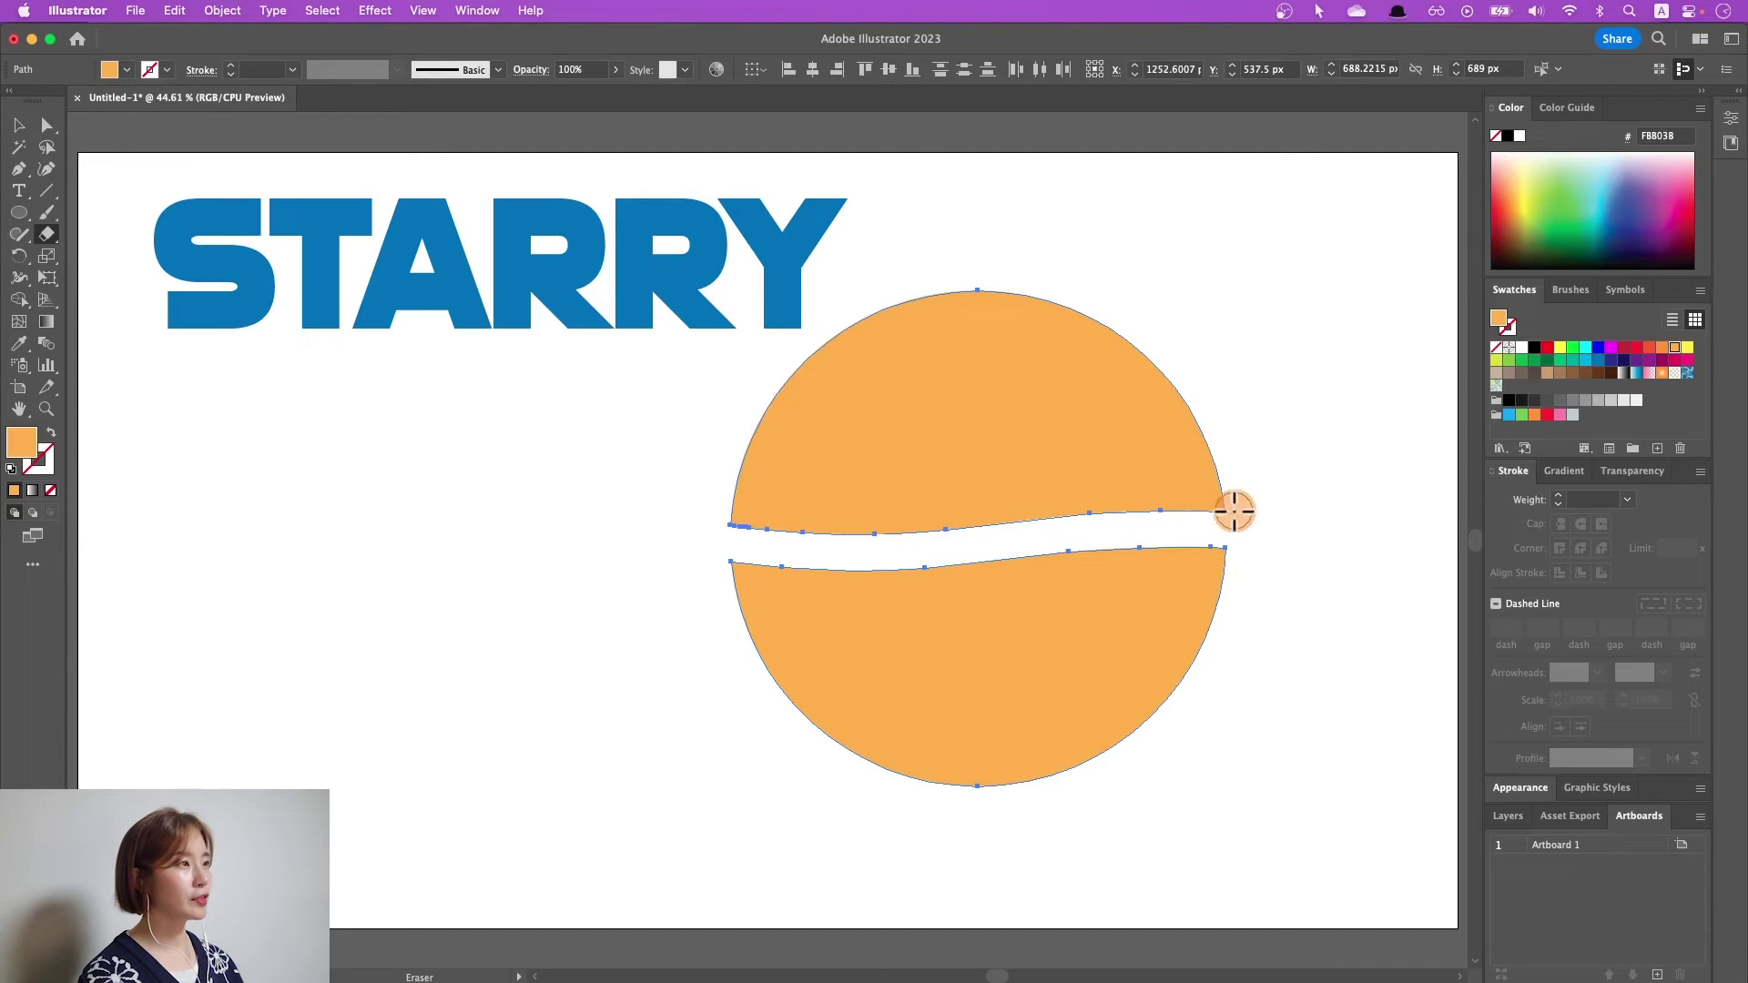
click(19, 124)
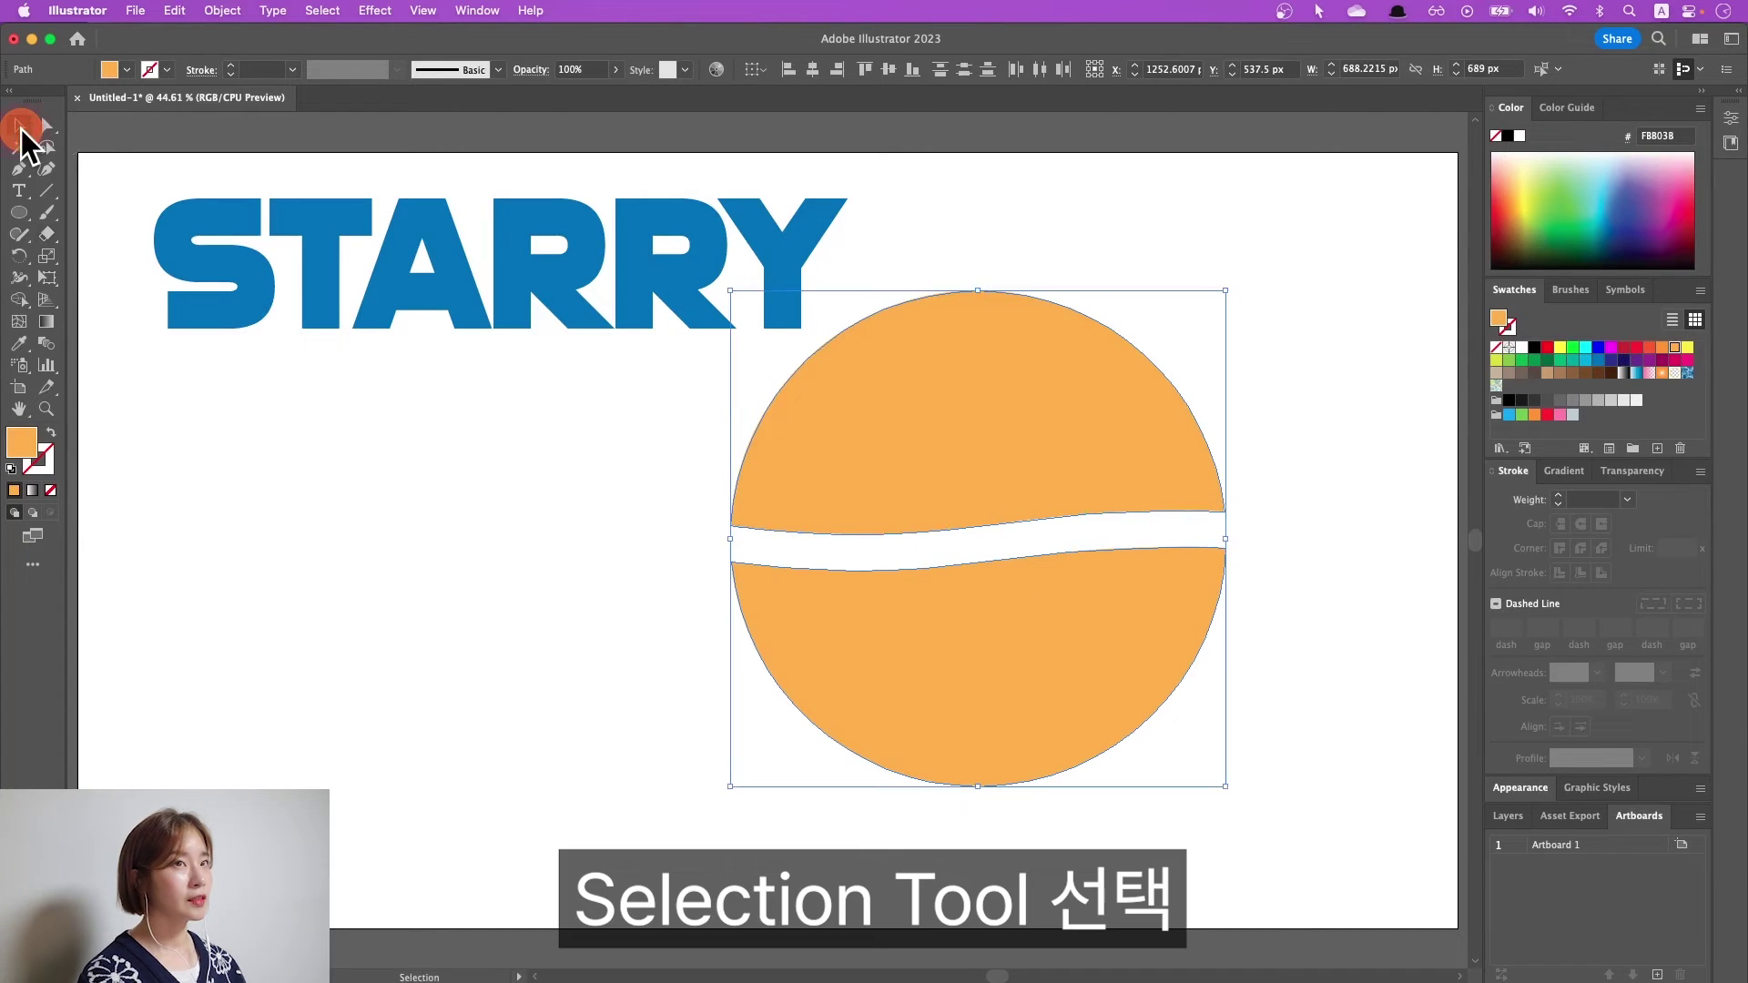
- Duplicate STARRY directly below and retype the copy as BITNA
click(412, 296)
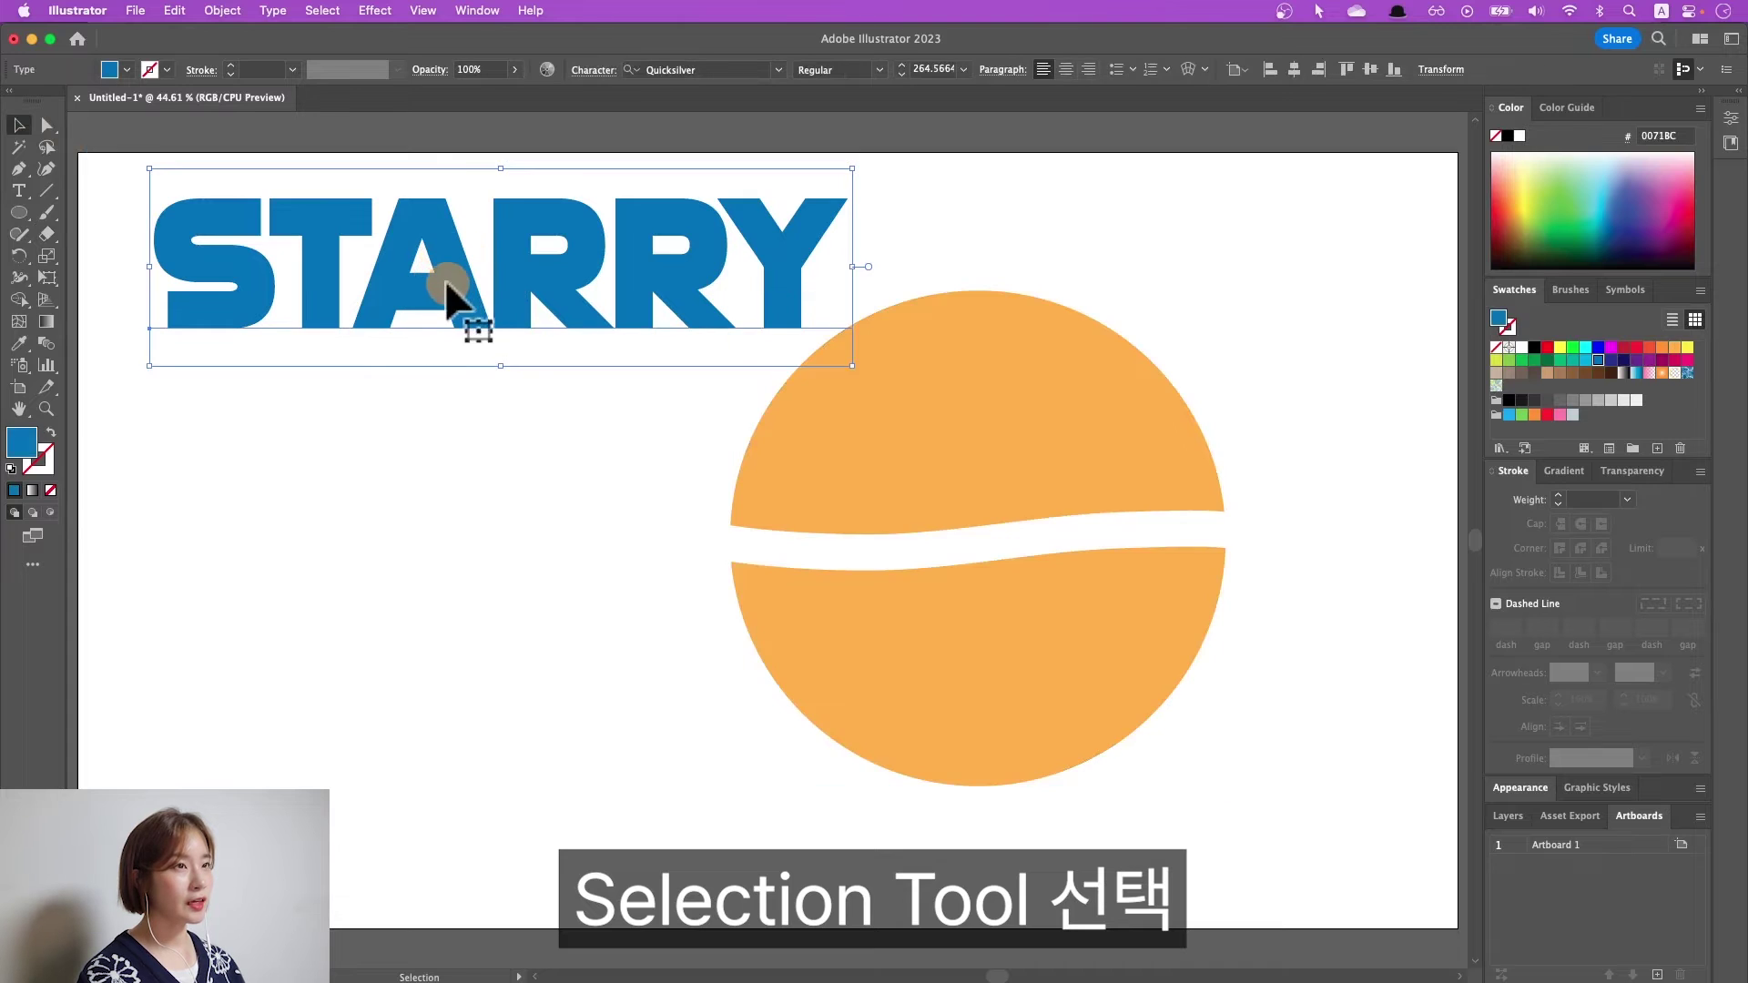
drag(460, 289, 467, 547)
triple_click(441, 535)
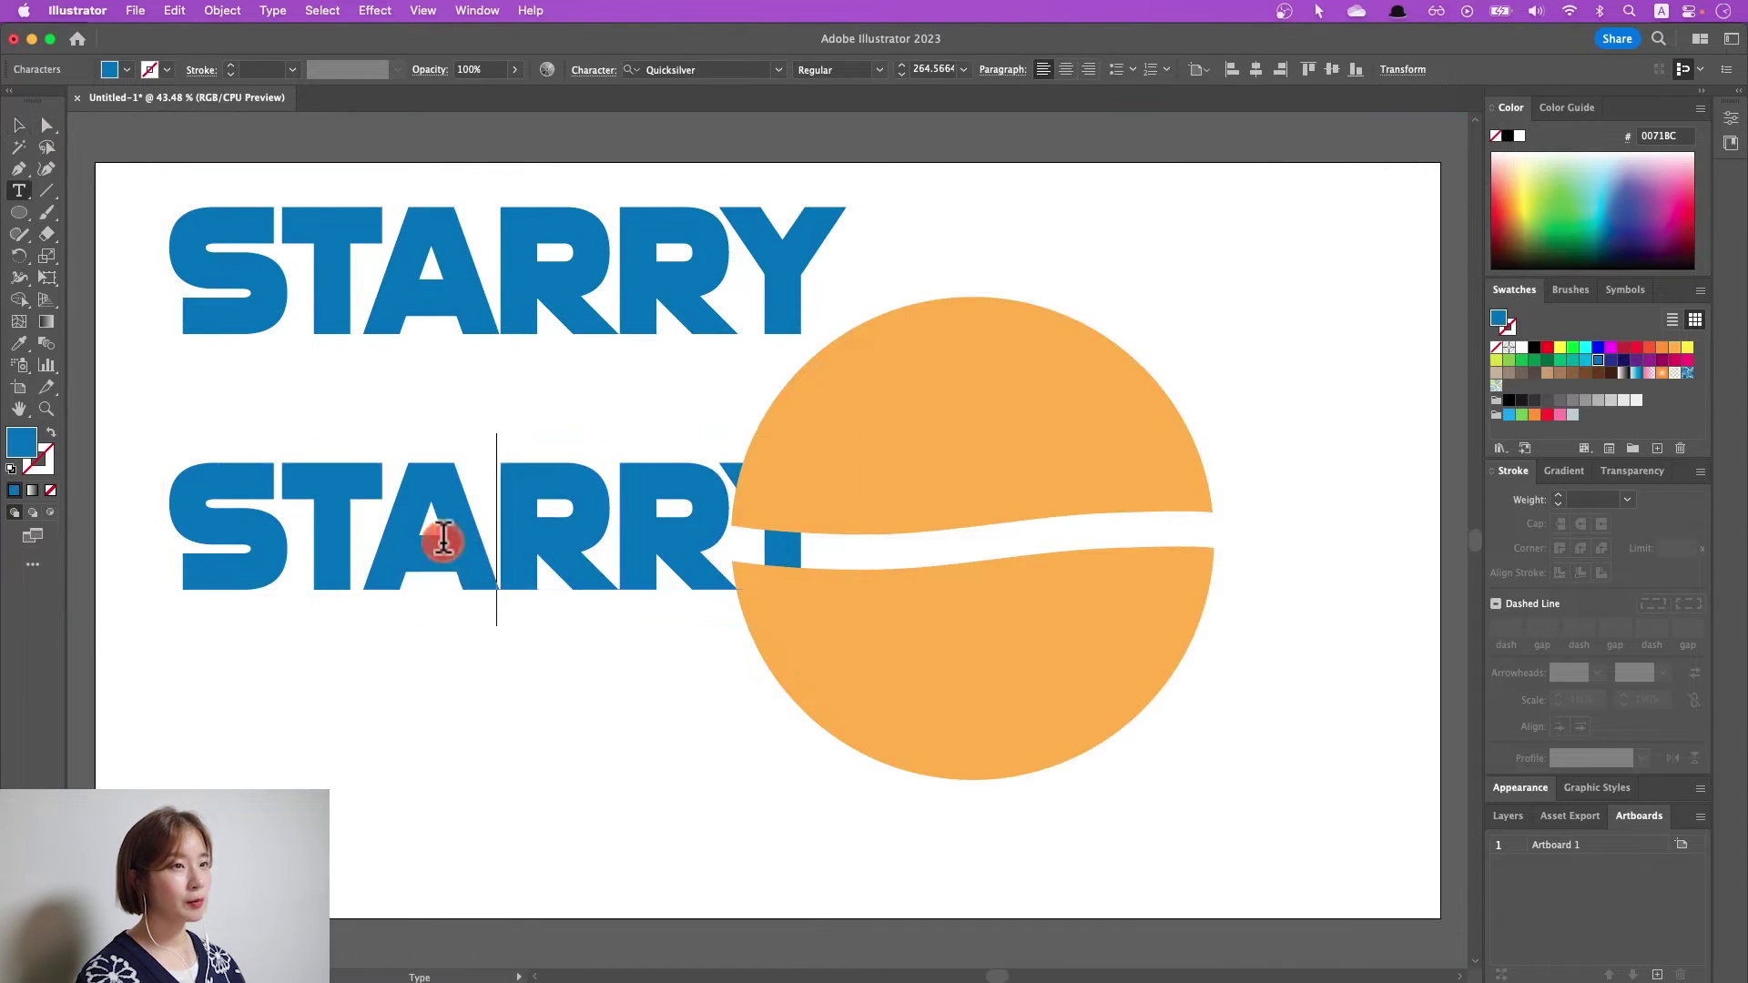
text(BITNA)
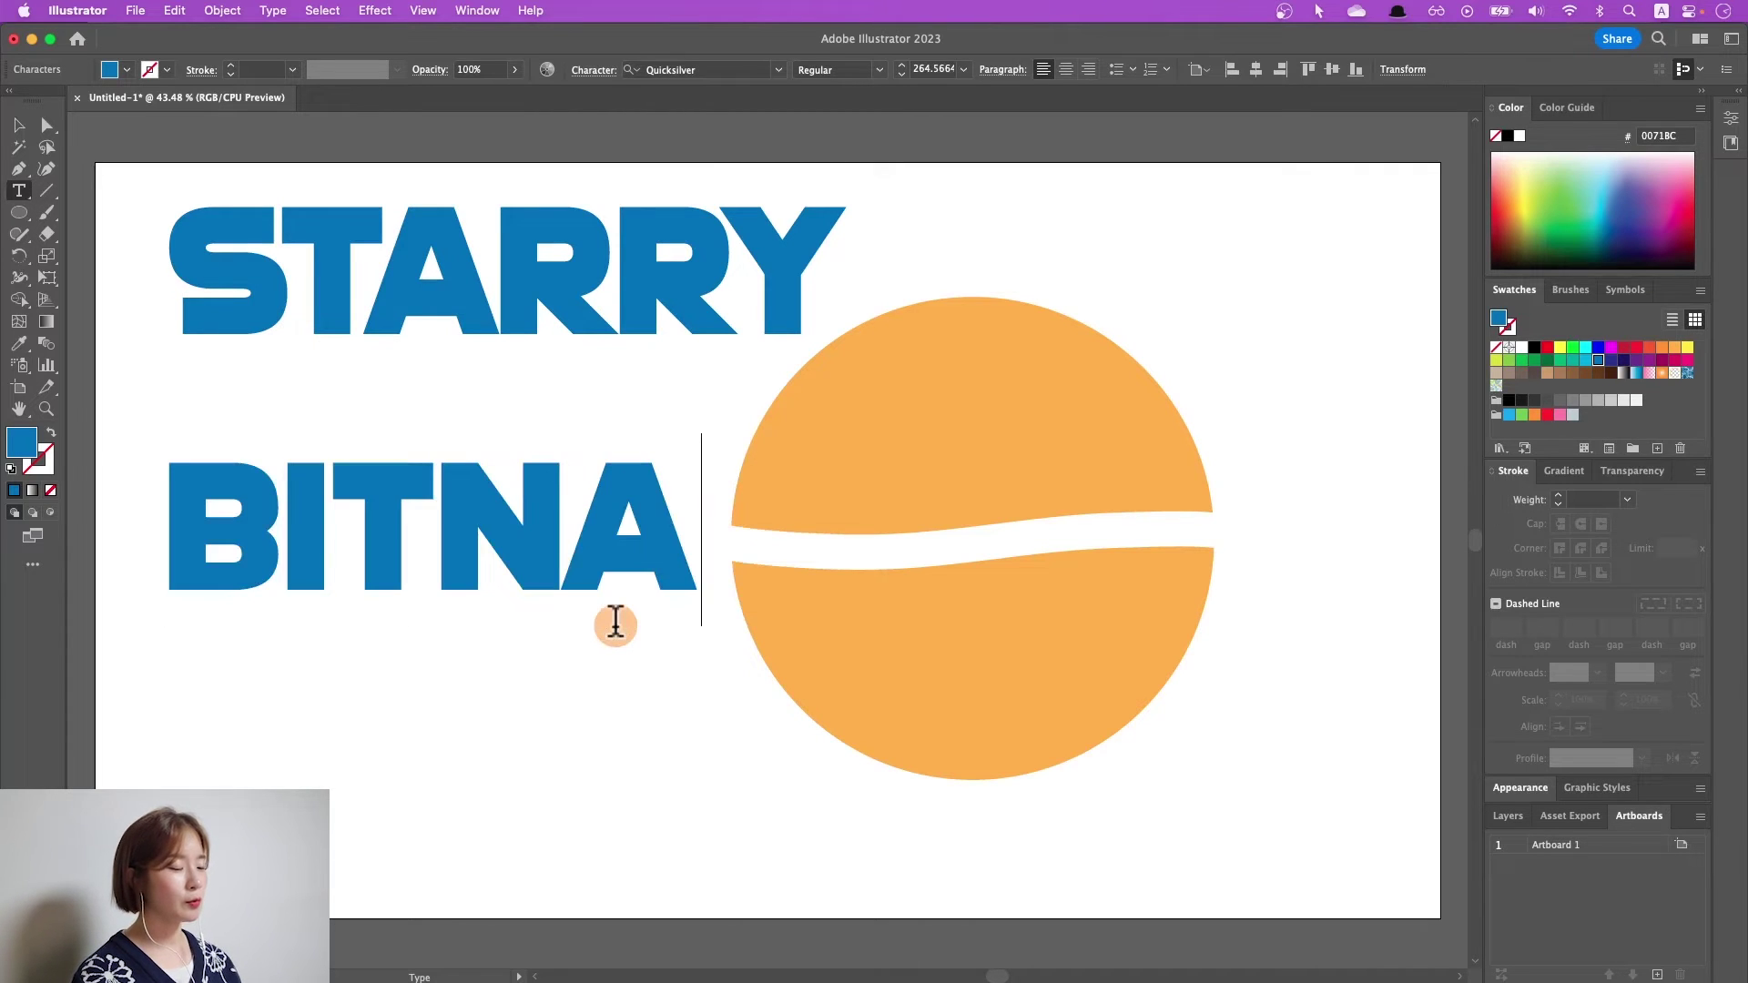
key(super+Return)
- Place STARRY on the circle's top half and BITNA on its bottom half, then select STARRY with the top half
click(617, 636)
drag(519, 261, 638, 329)
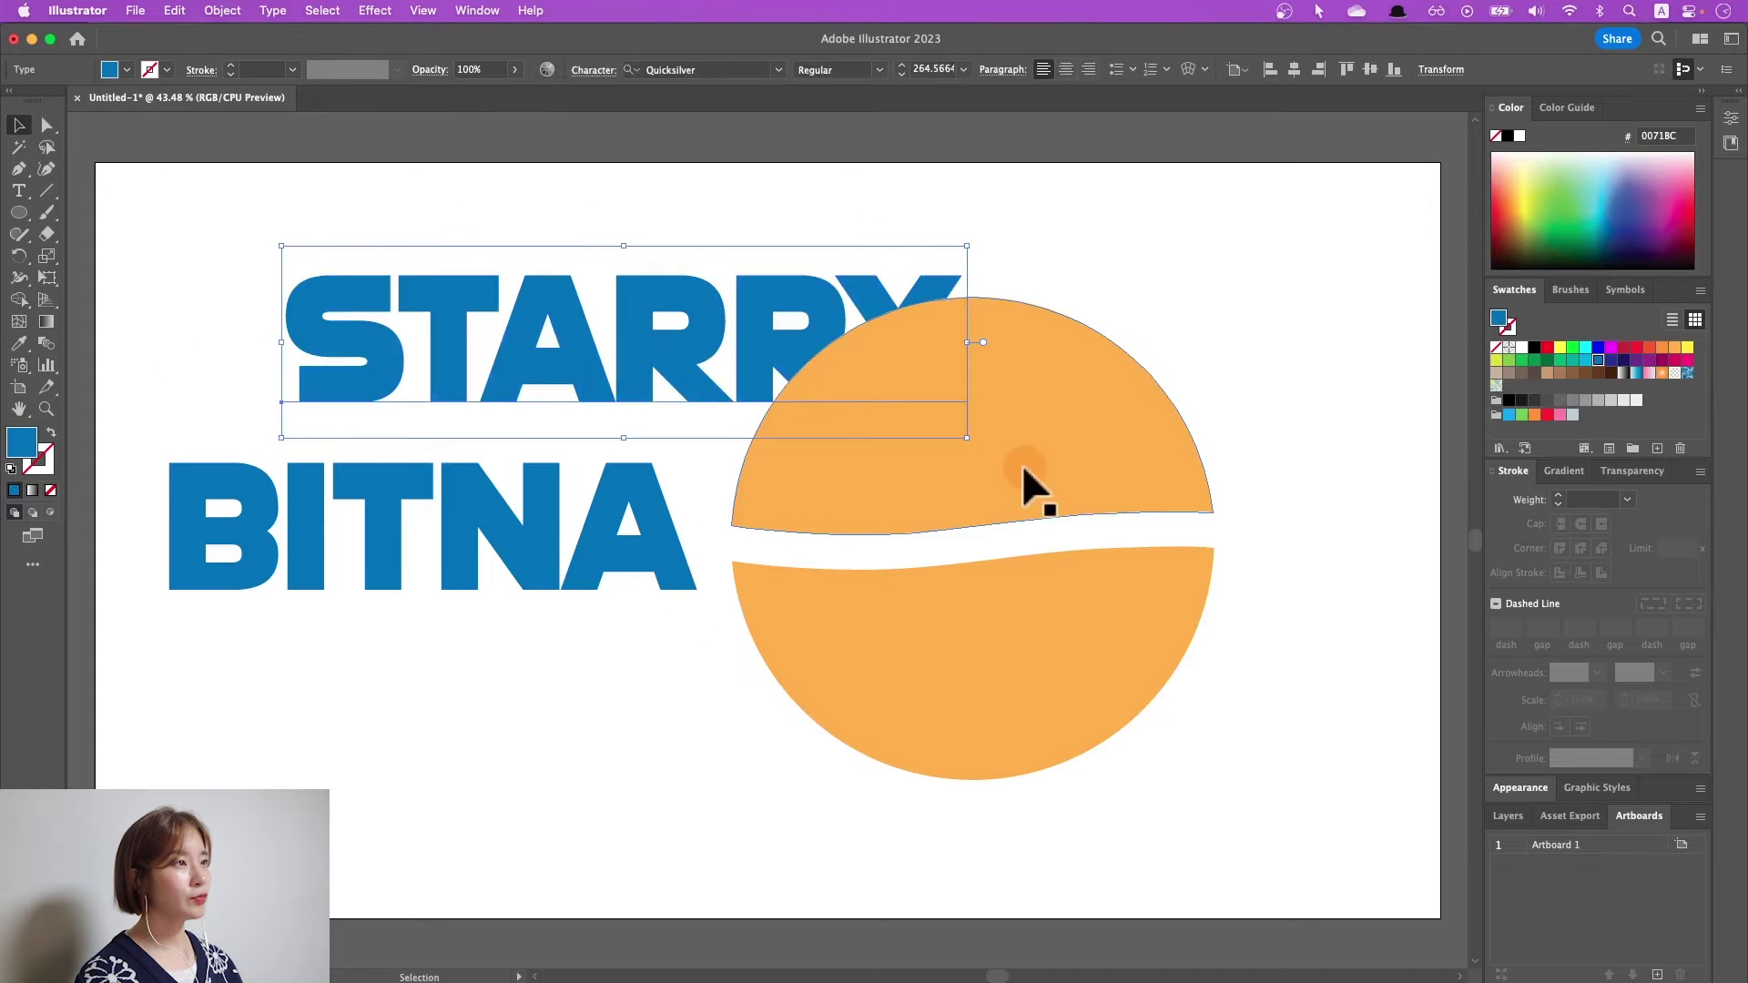
click(911, 492)
click(720, 518)
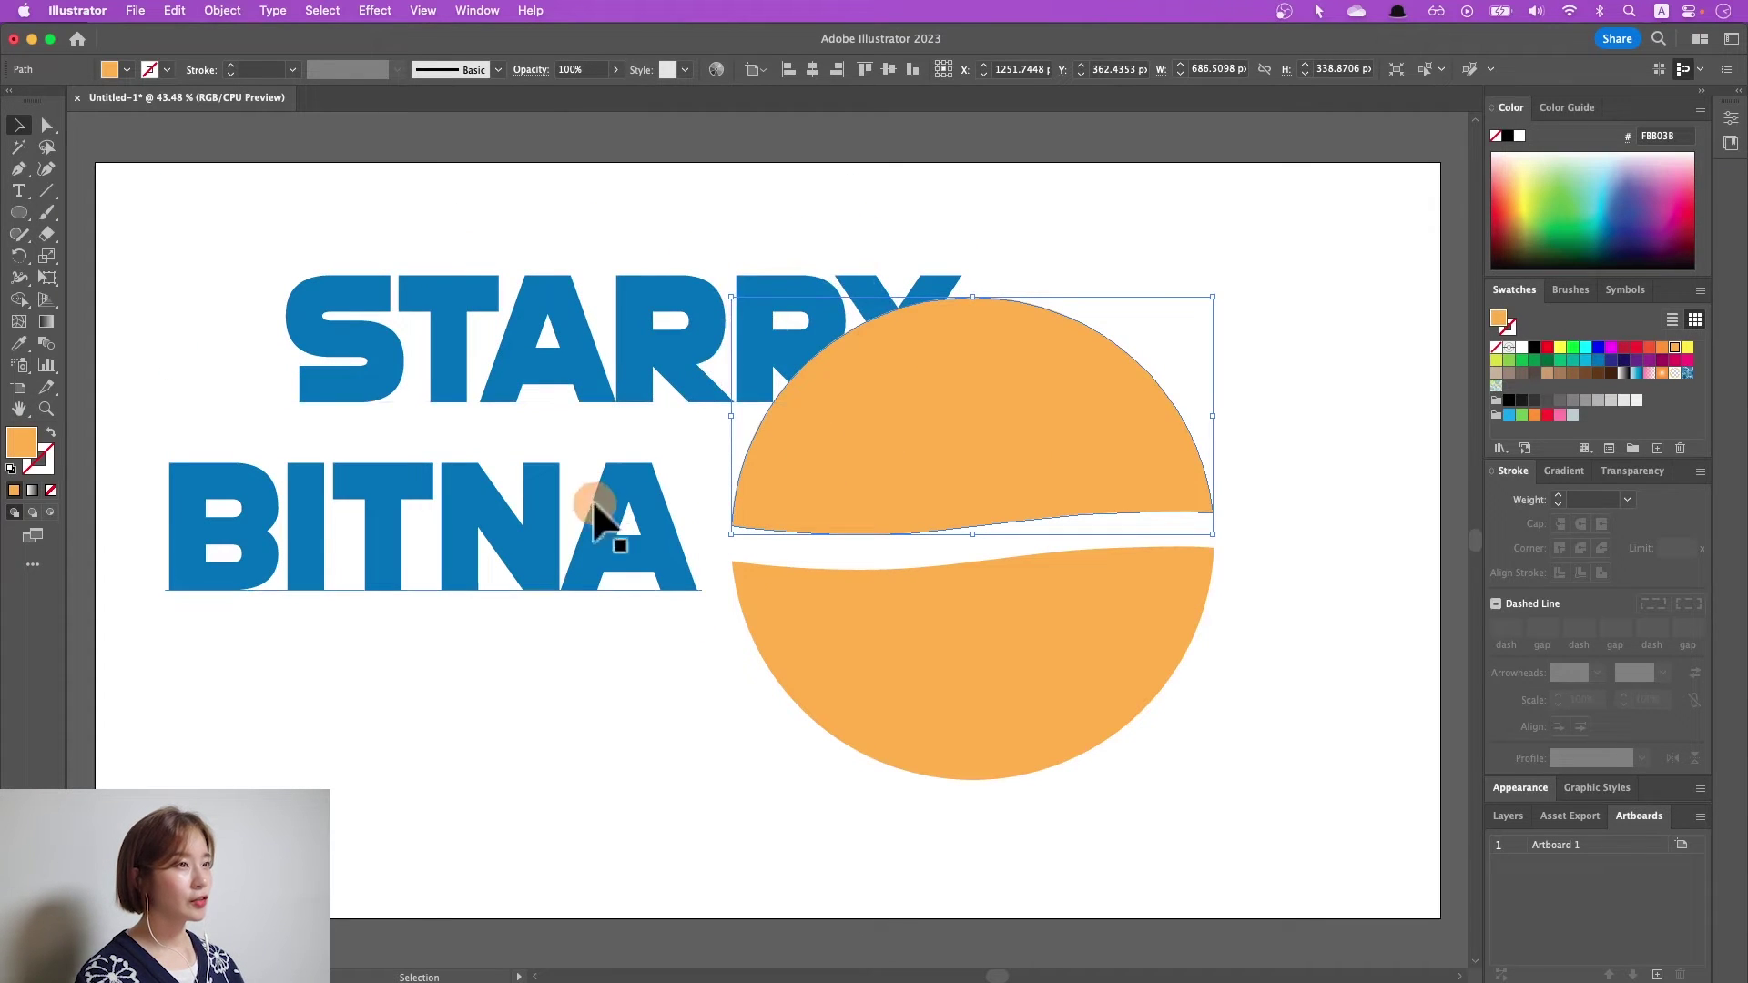
drag(493, 524, 695, 714)
click(981, 718)
click(585, 695)
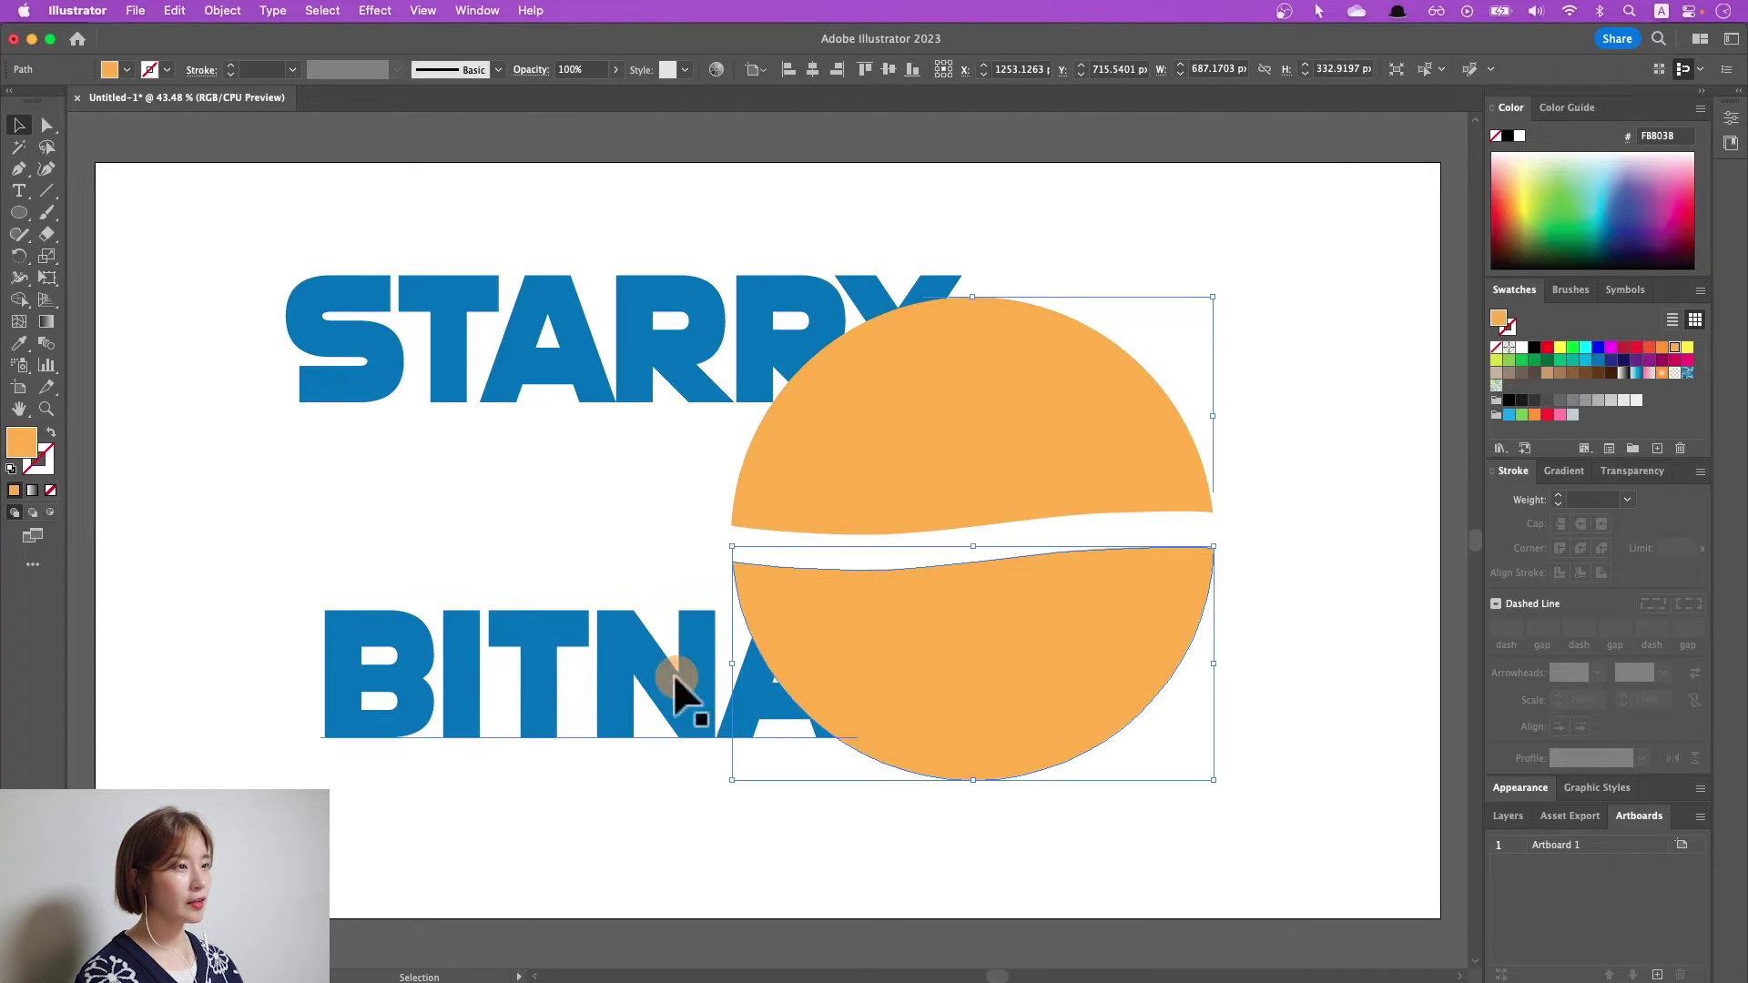
click(687, 436)
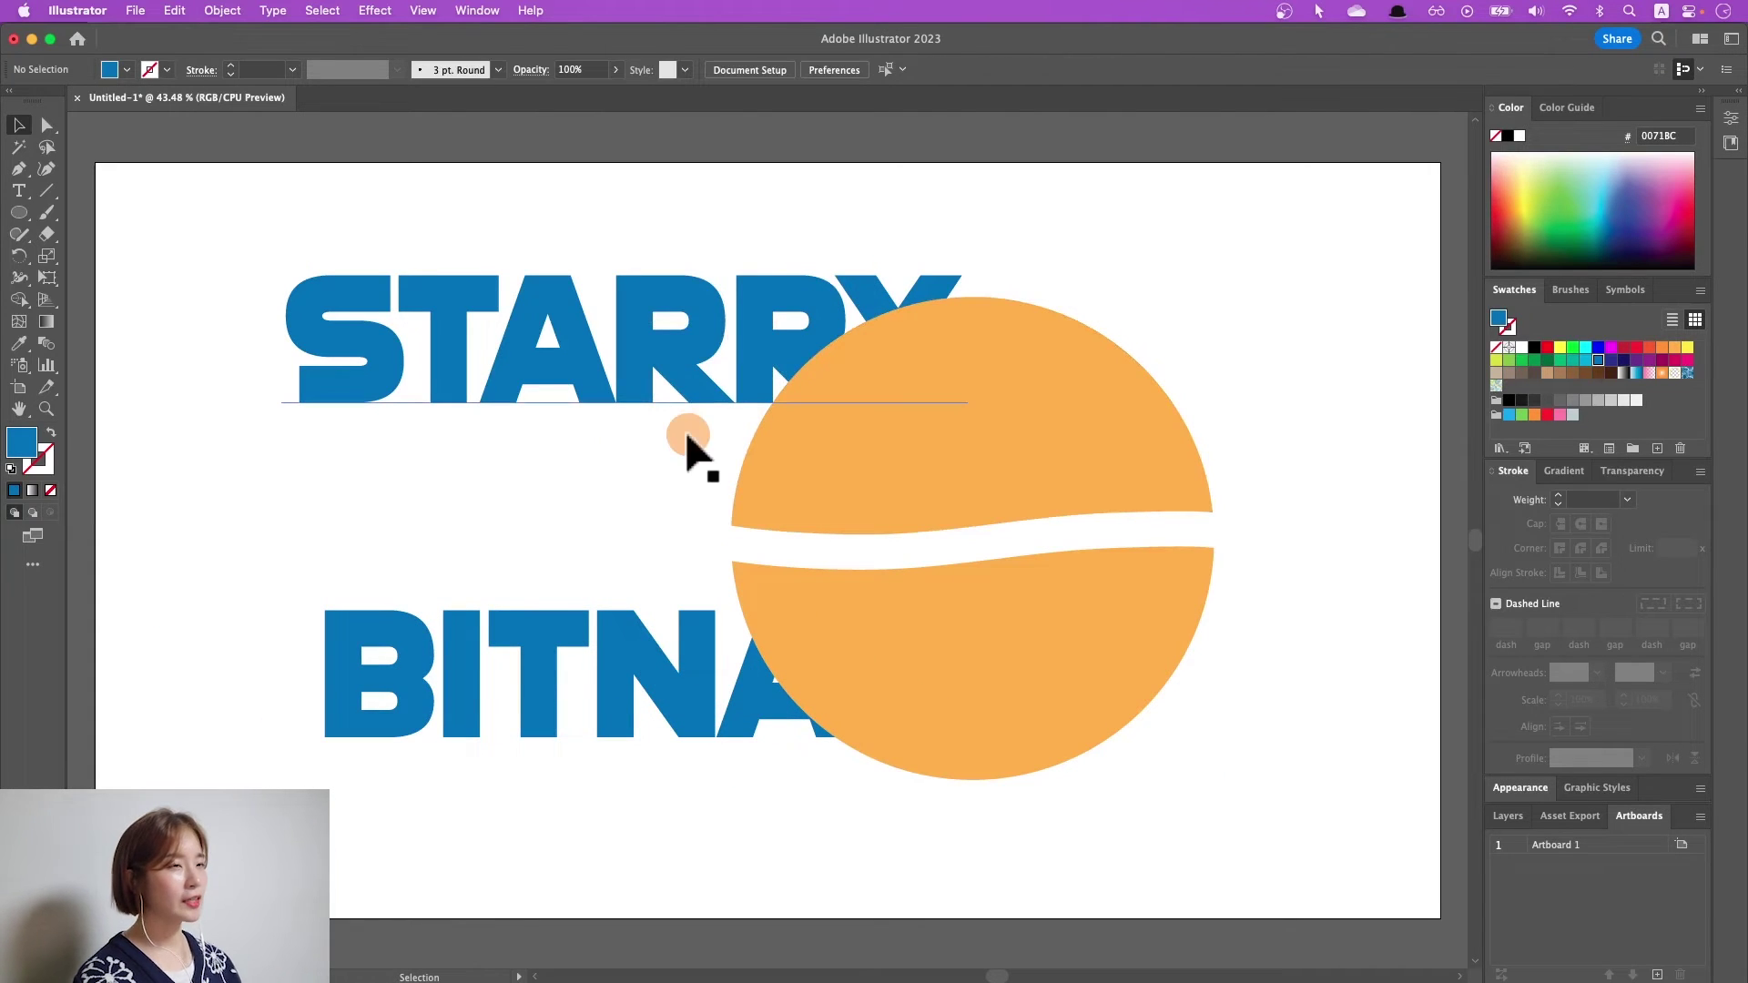
drag(609, 233, 942, 472)
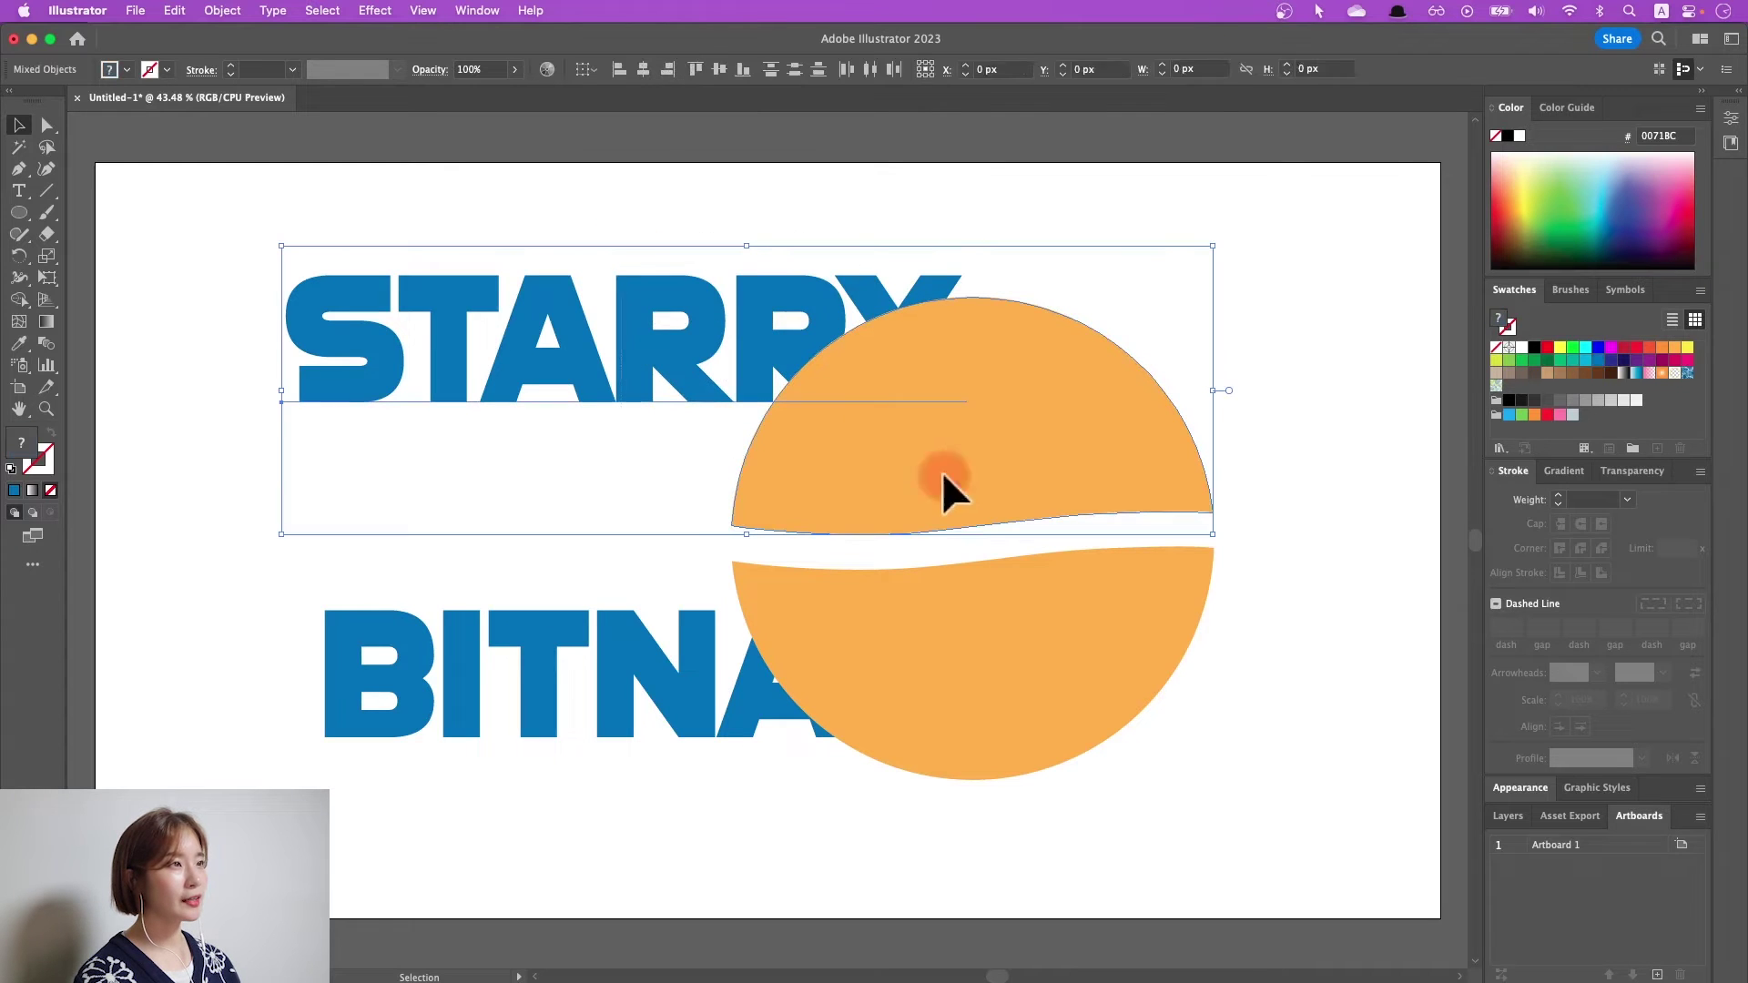
- Envelope-distort STARRY into the top half-circle with Make with Top Object
click(221, 10)
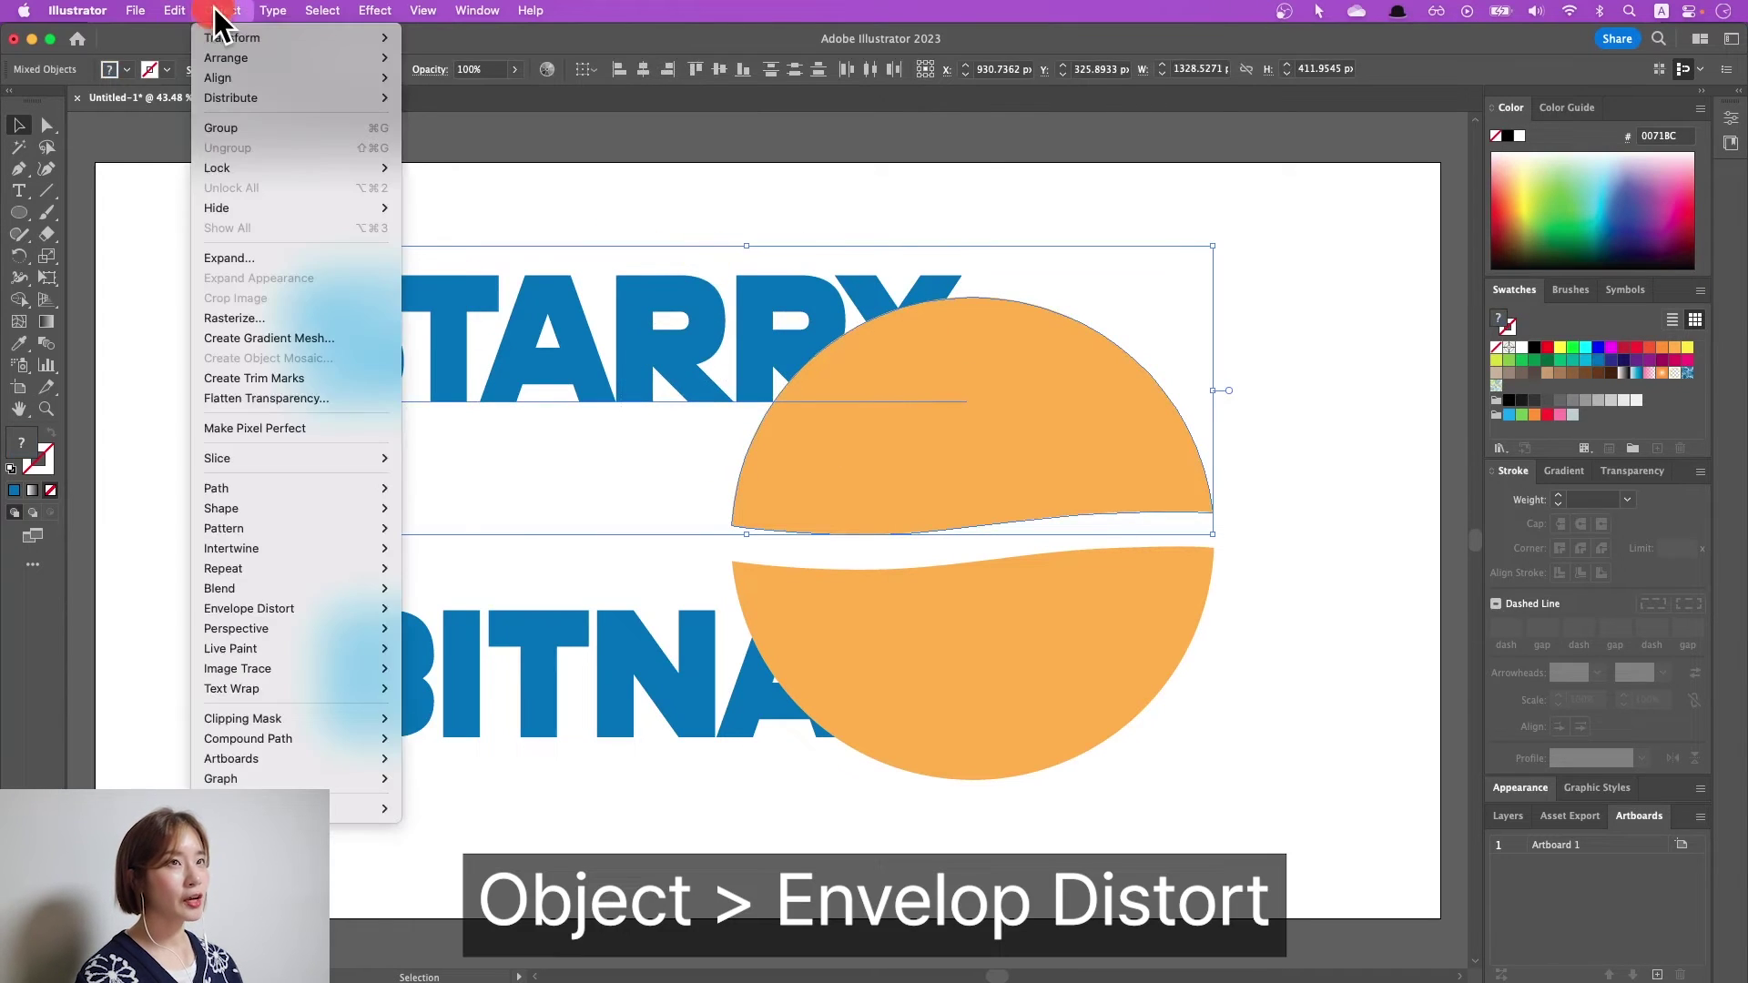
mouse_move(249, 608)
click(421, 612)
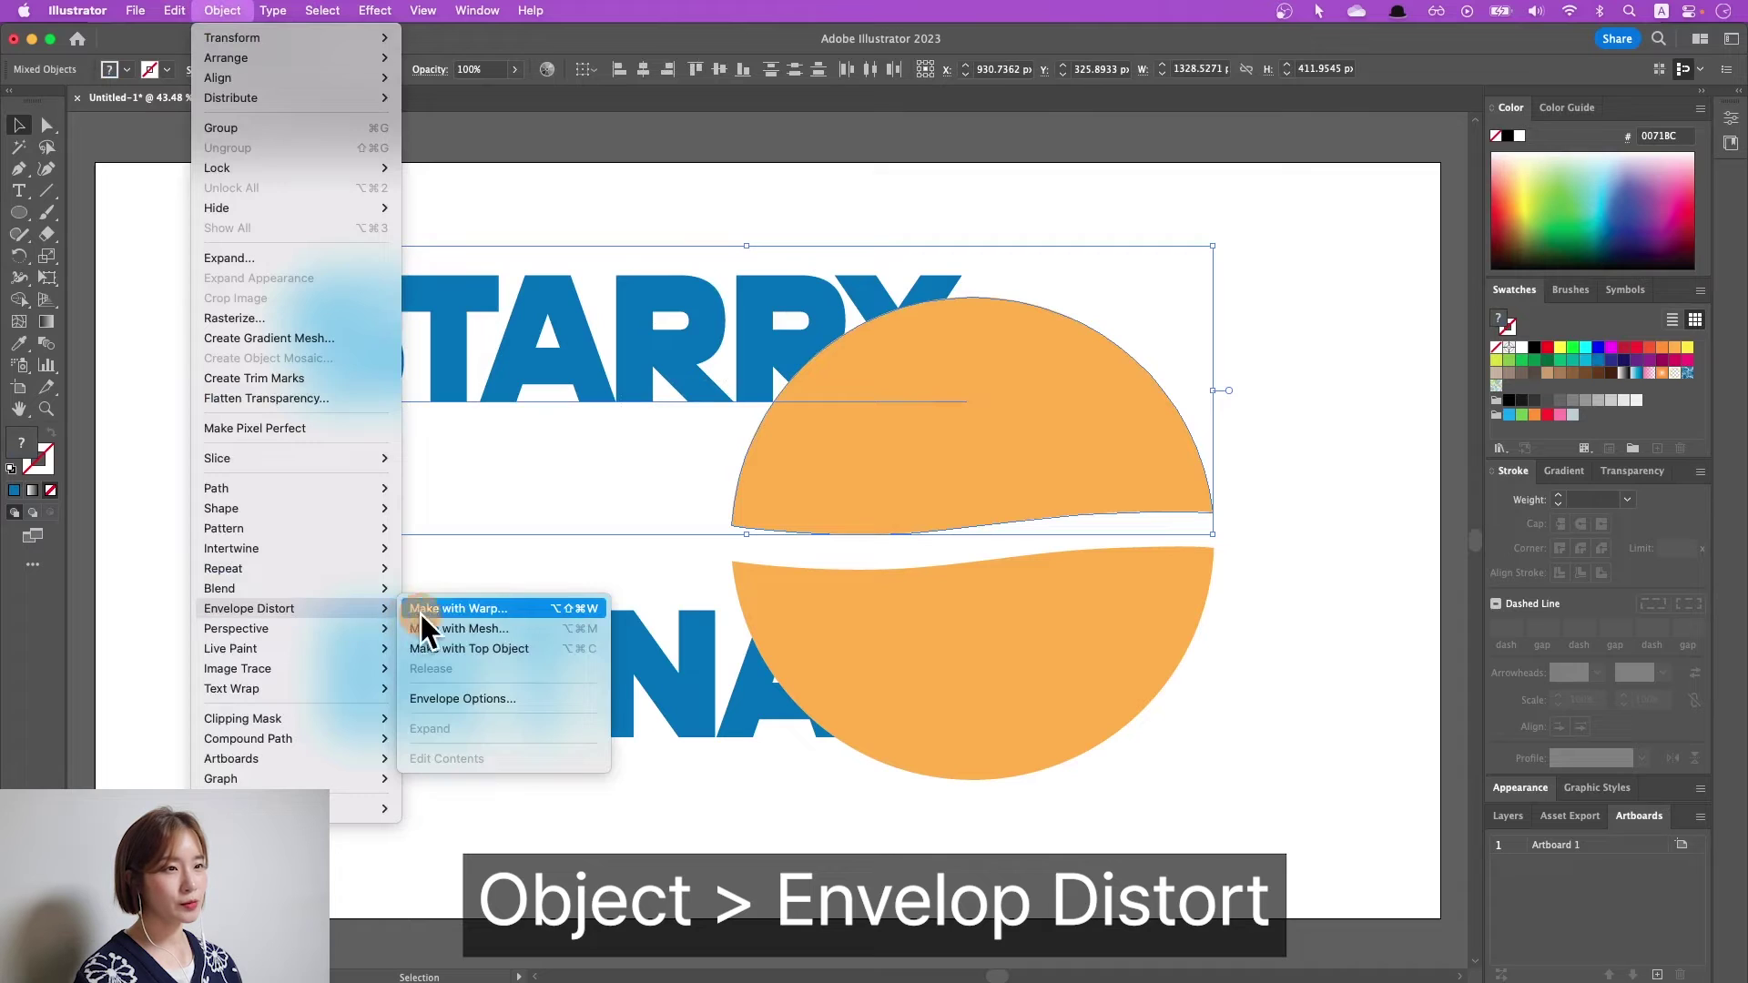
click(497, 648)
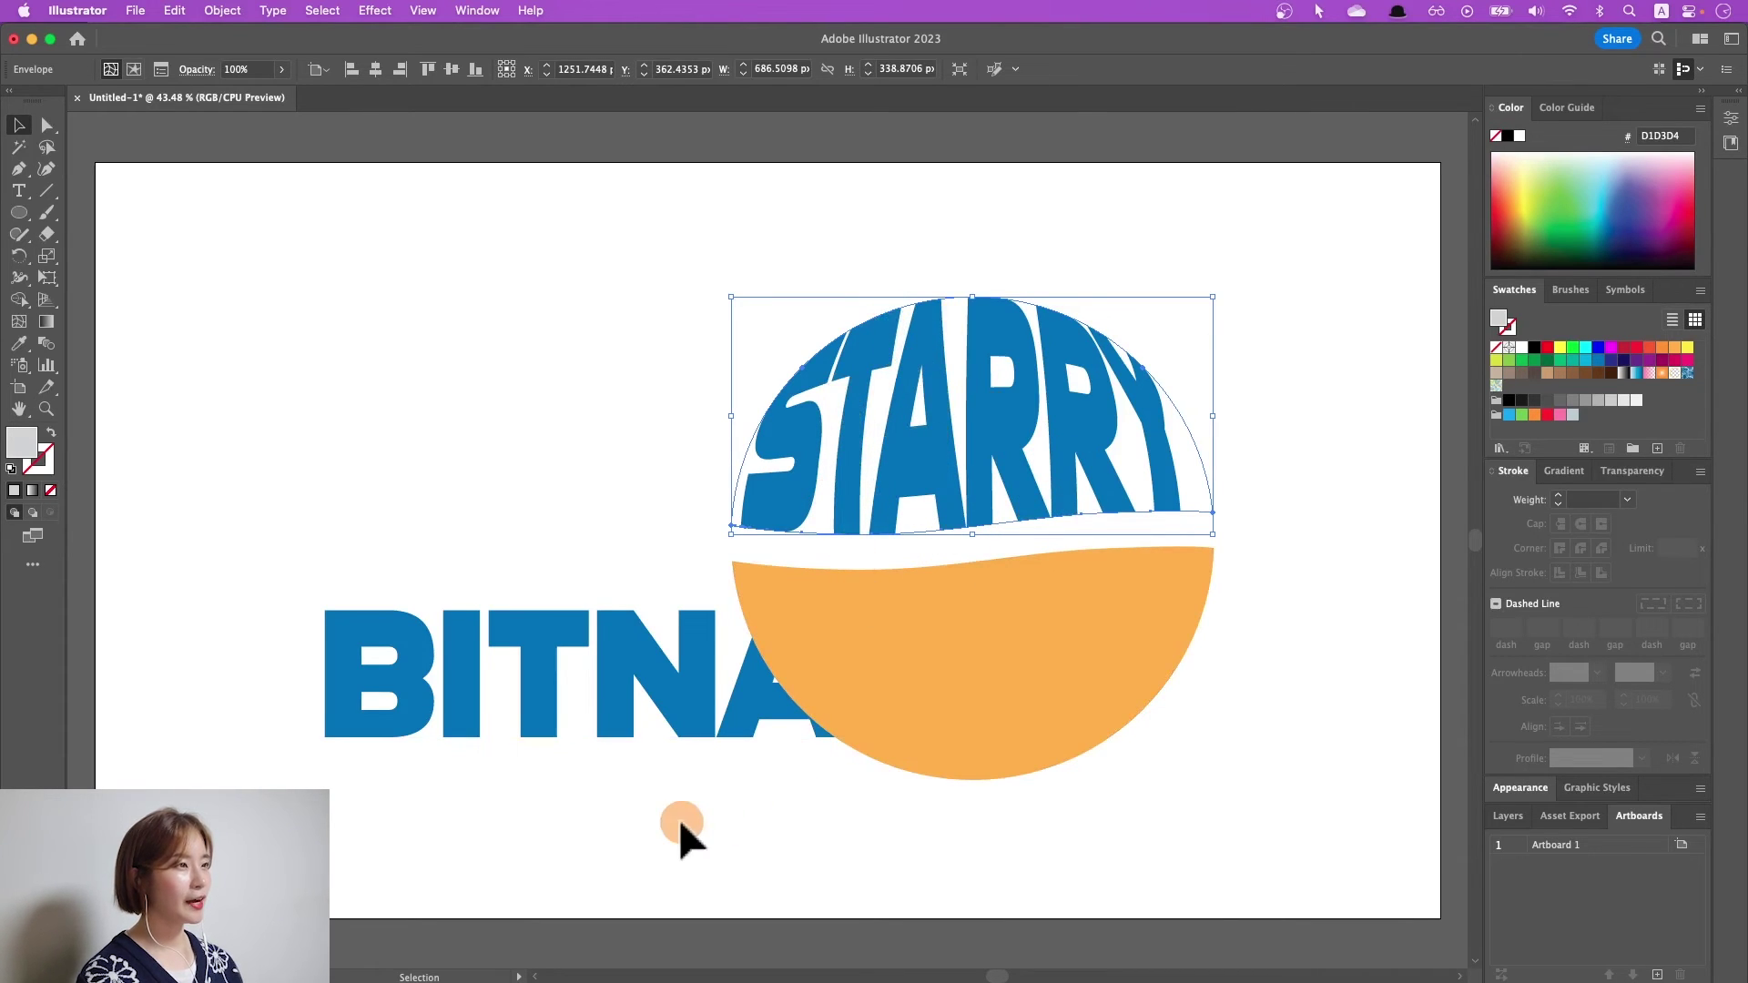
- Select BITNA with the bottom half-circle and apply the same envelope distortion
drag(680, 817, 953, 663)
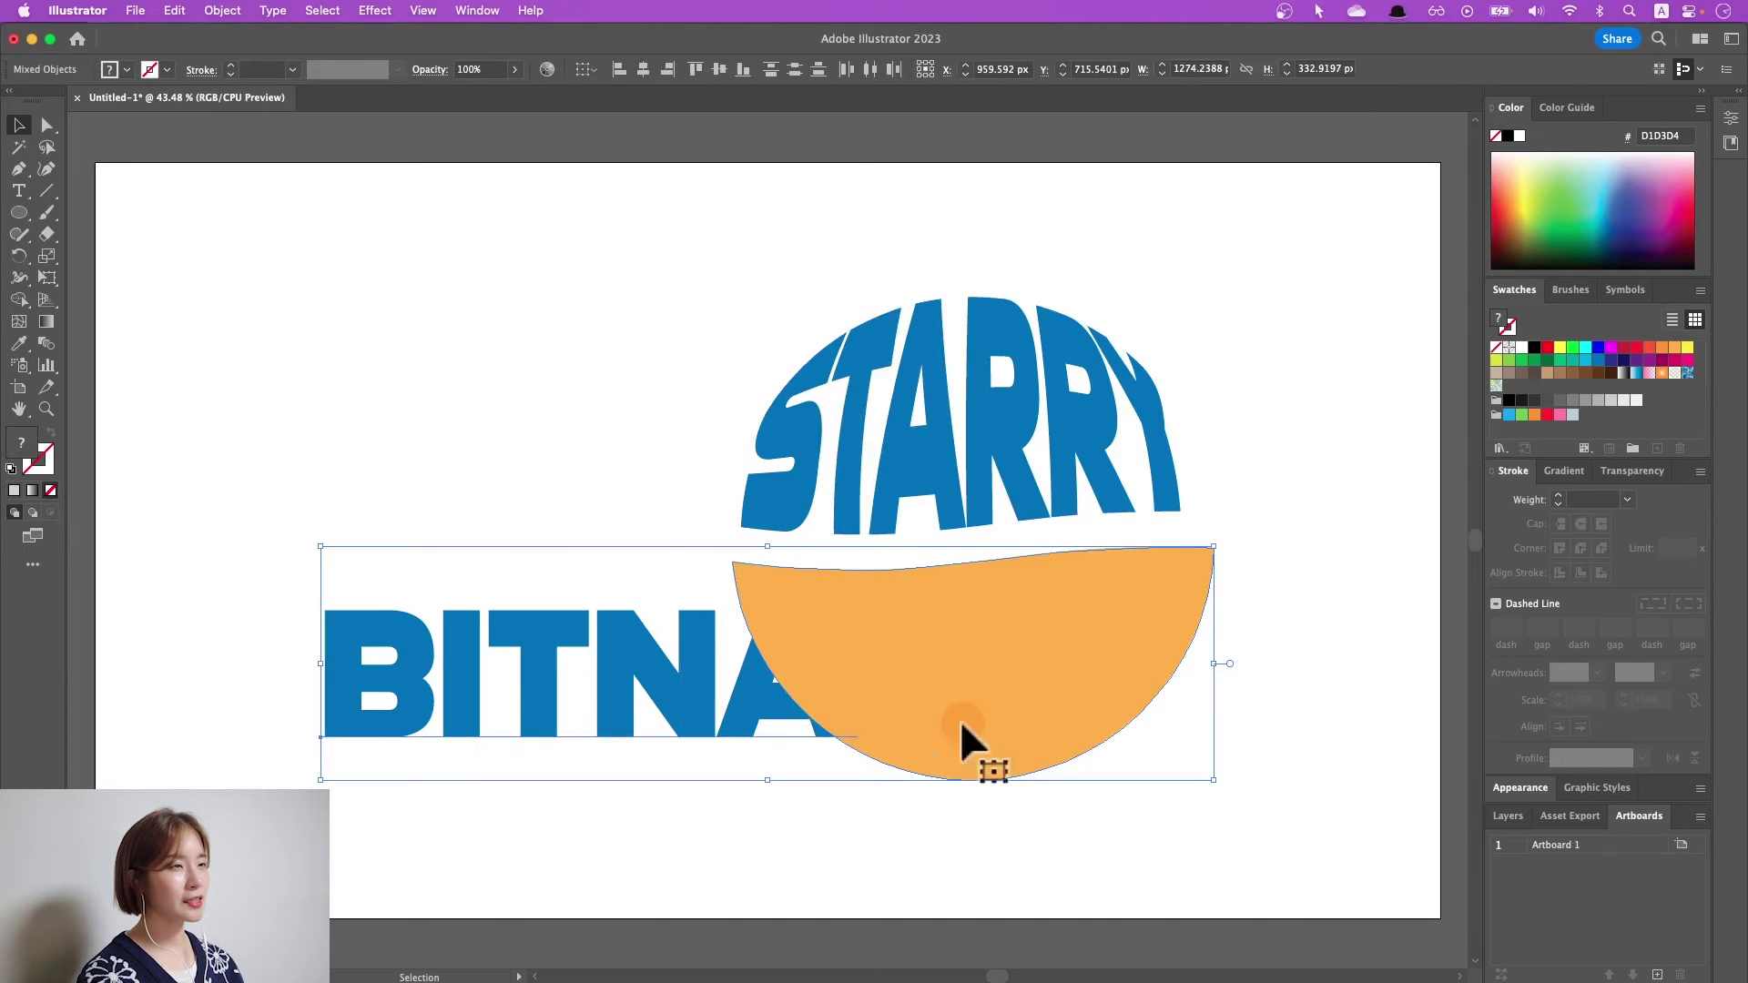
click(222, 11)
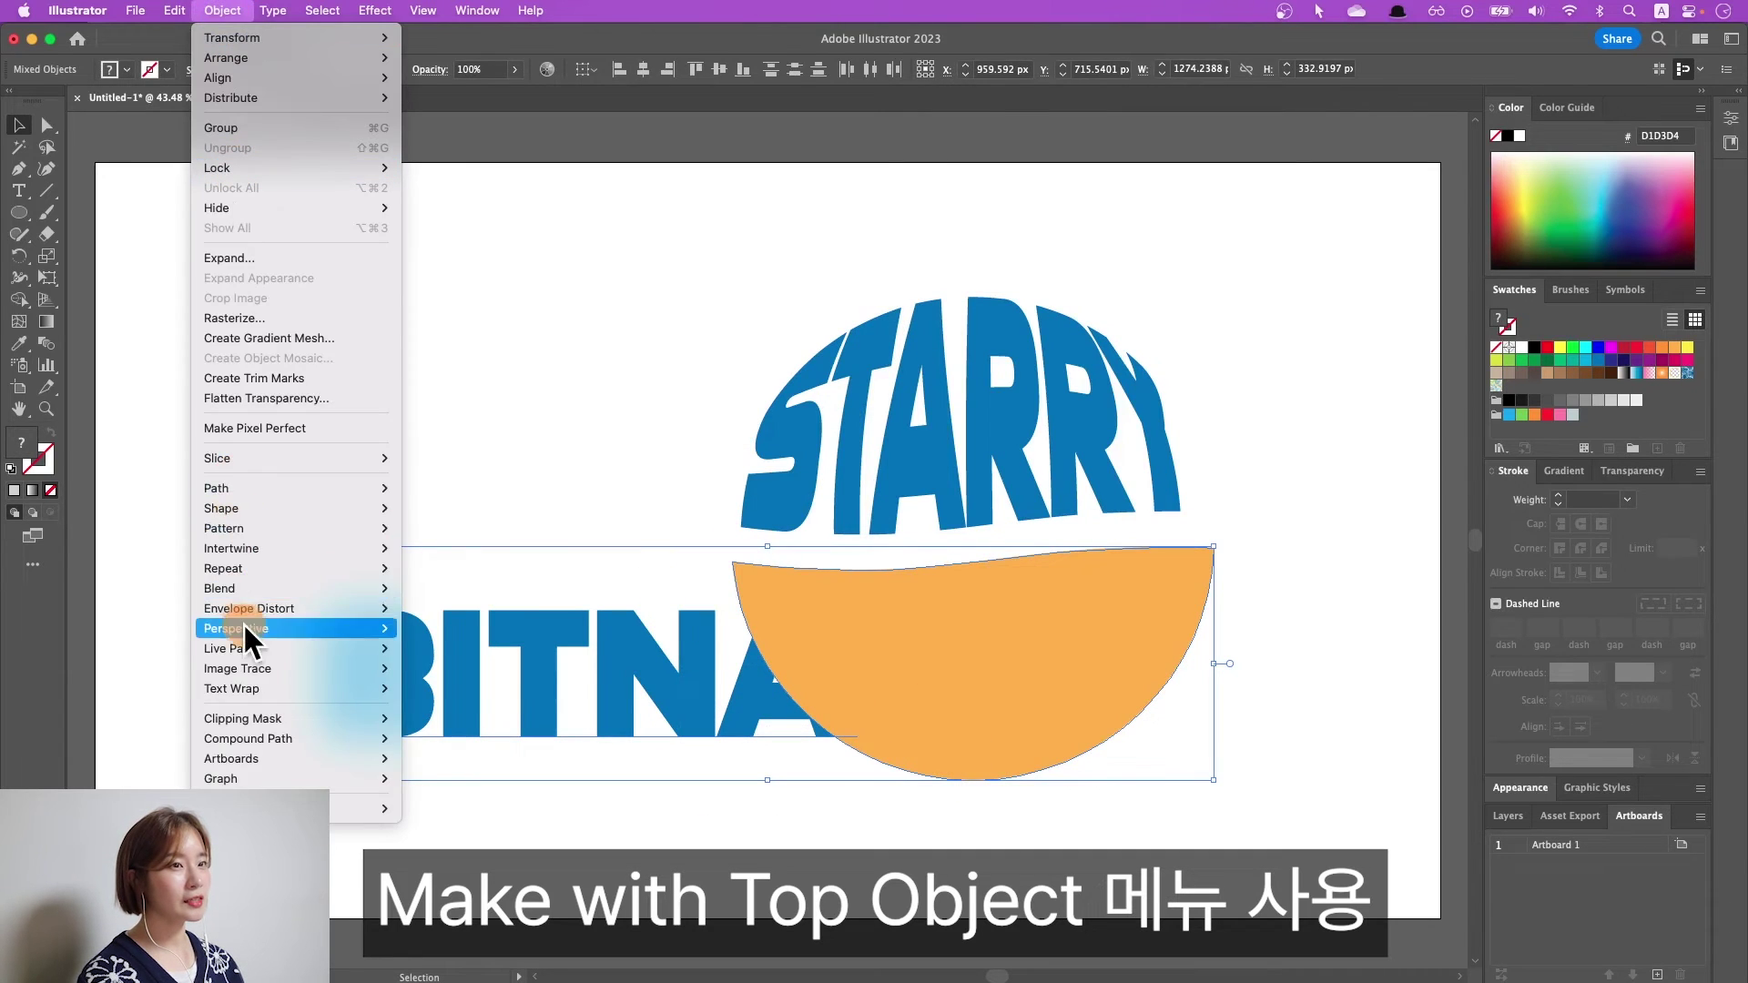
click(472, 648)
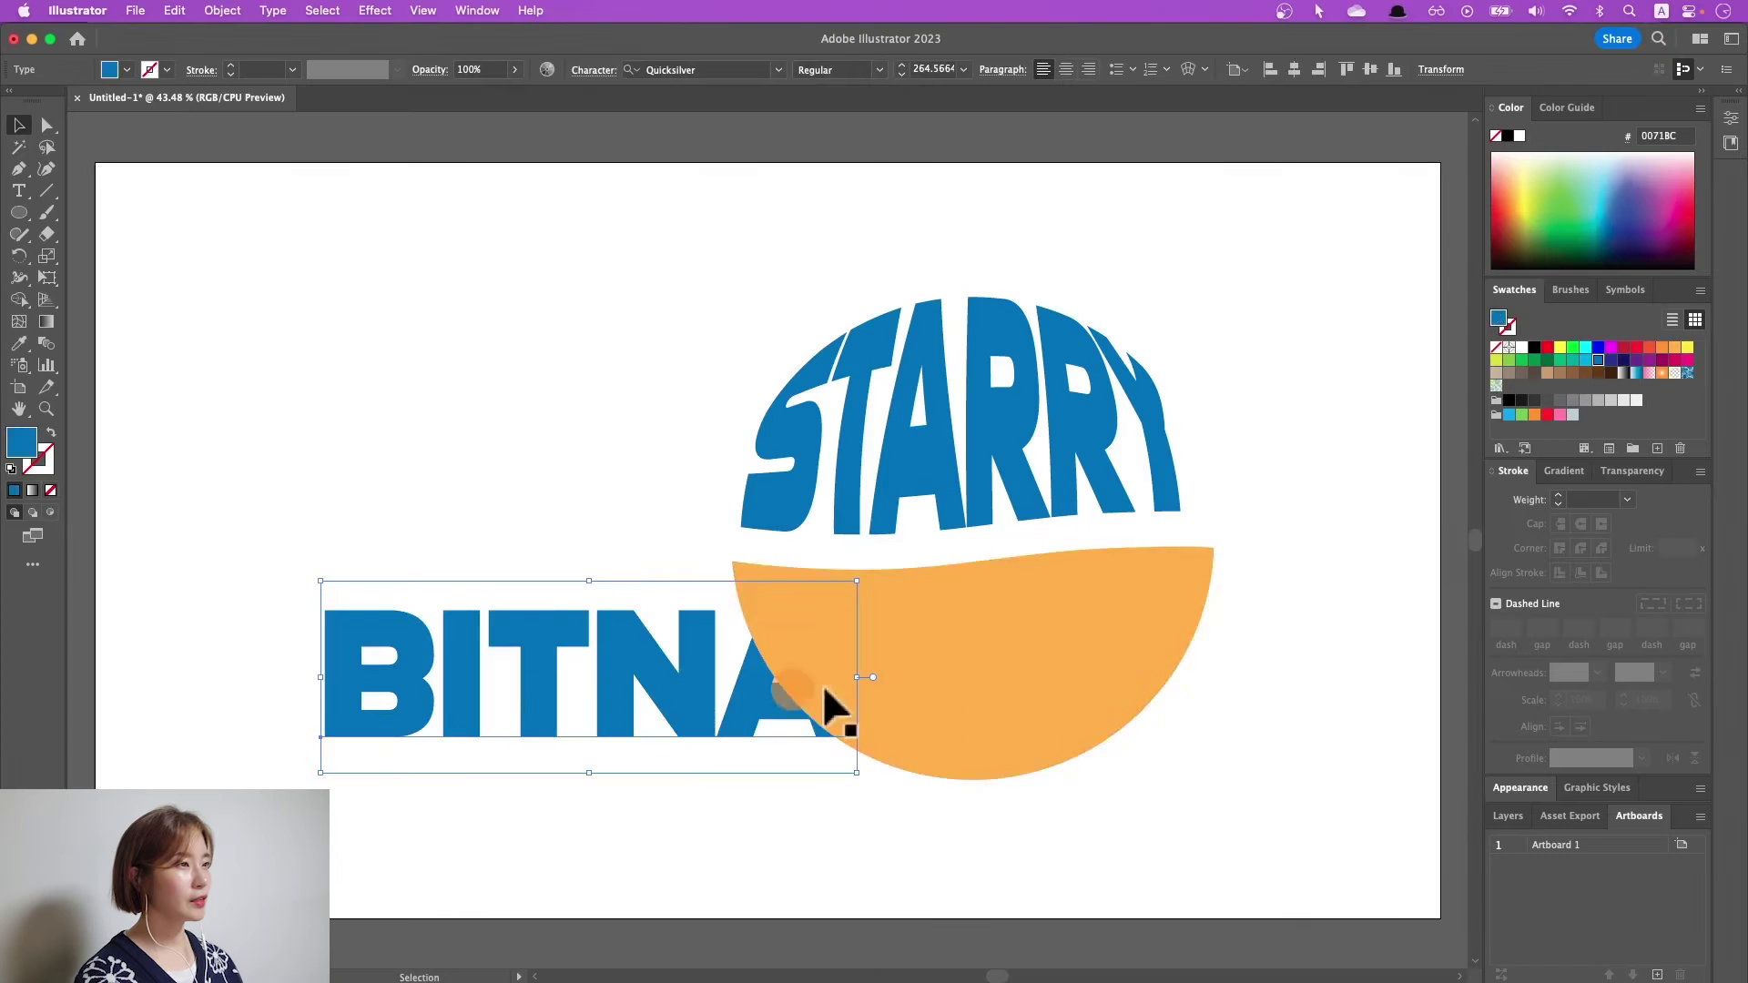
- Select BITNA with the bottom half-circle, try Make with Top Object, and dismiss the warning
click(996, 679)
click(817, 823)
click(642, 665)
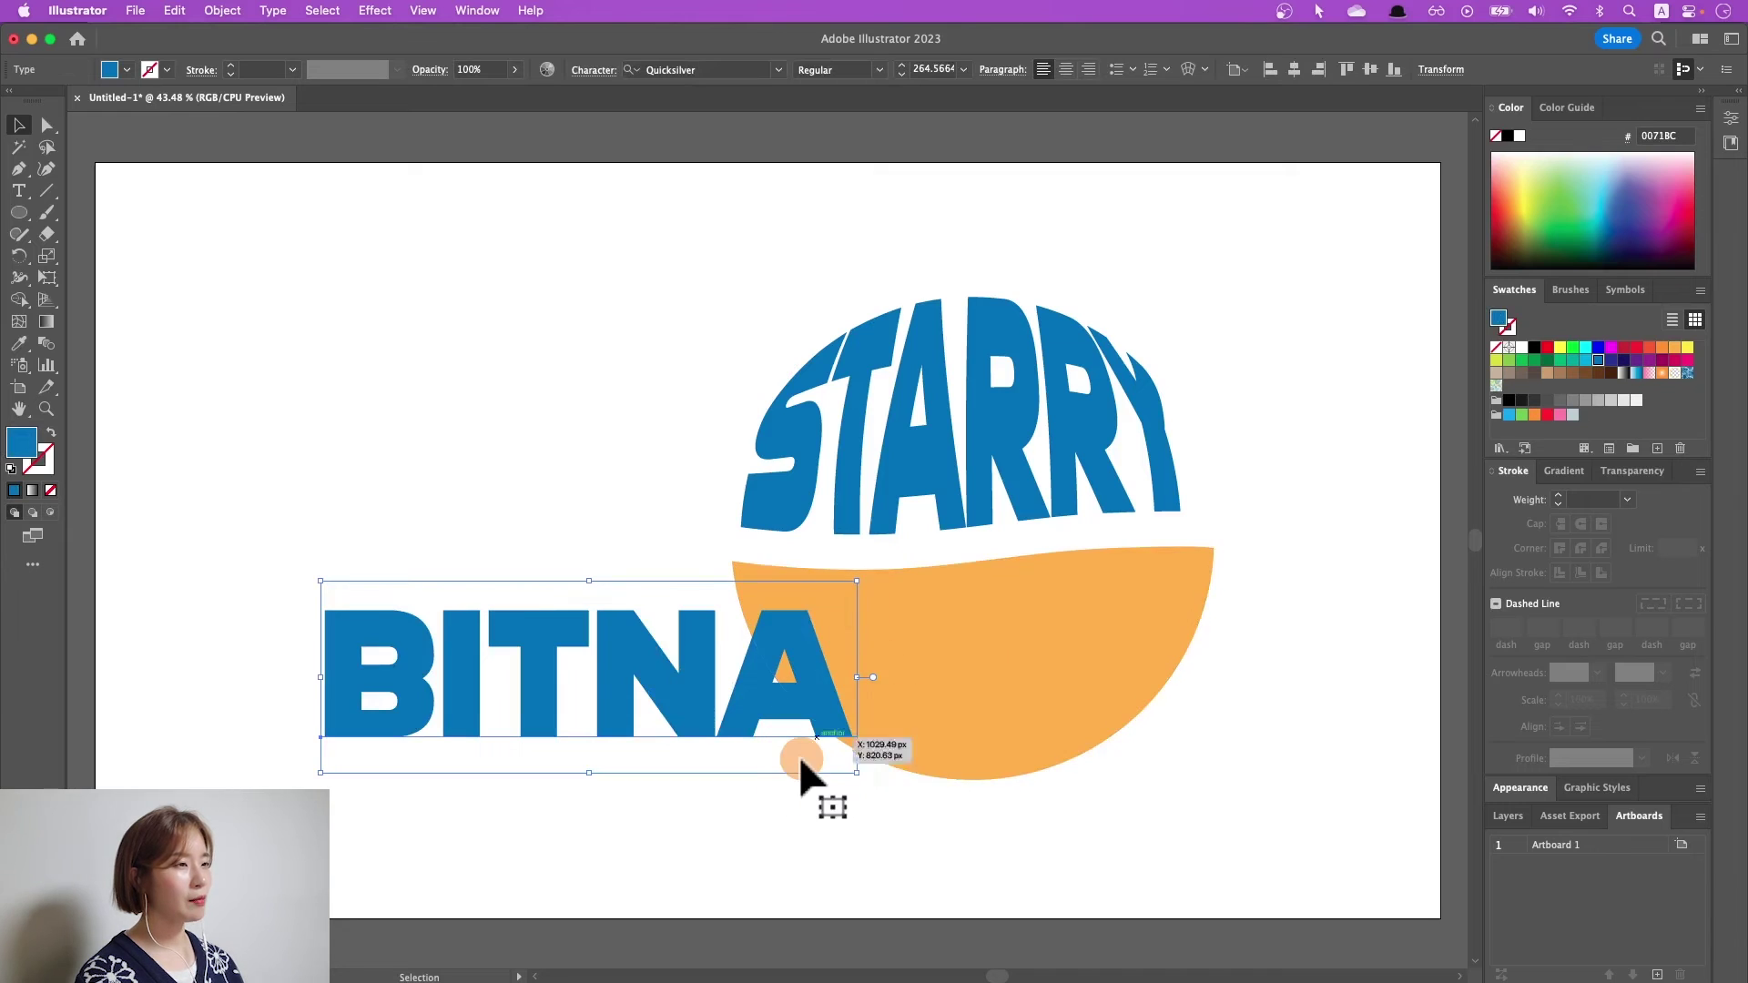
drag(901, 733, 925, 684)
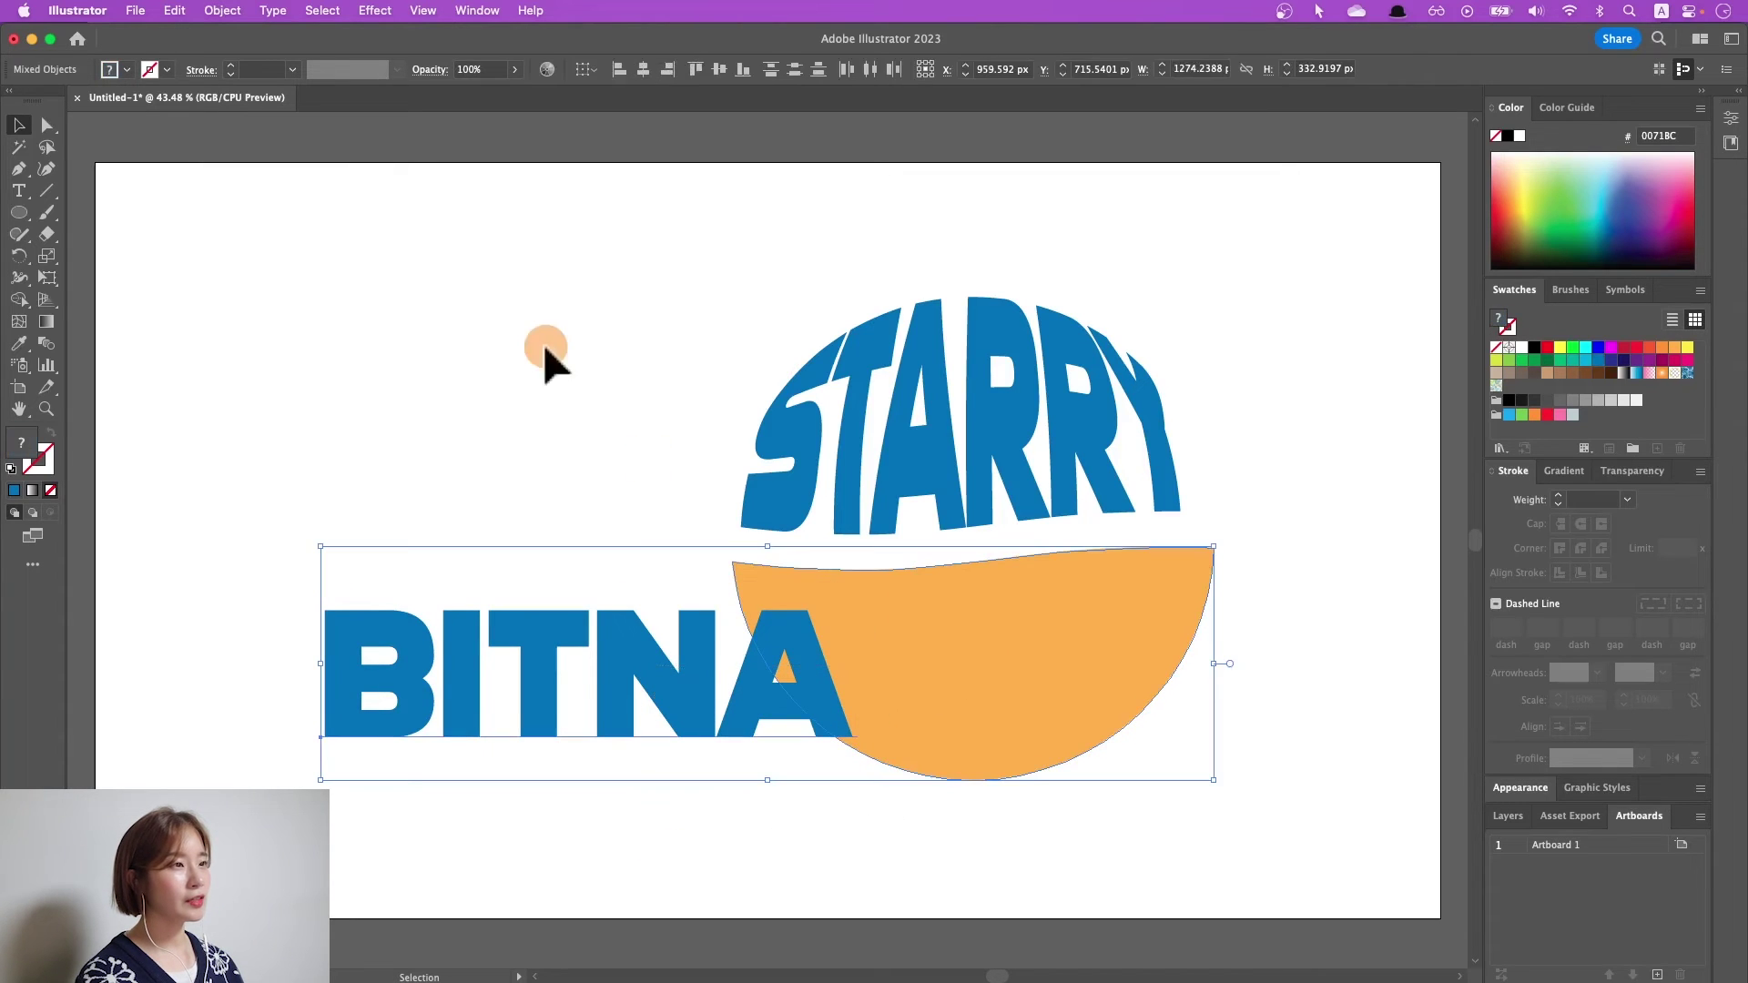
click(226, 10)
mouse_move(249, 608)
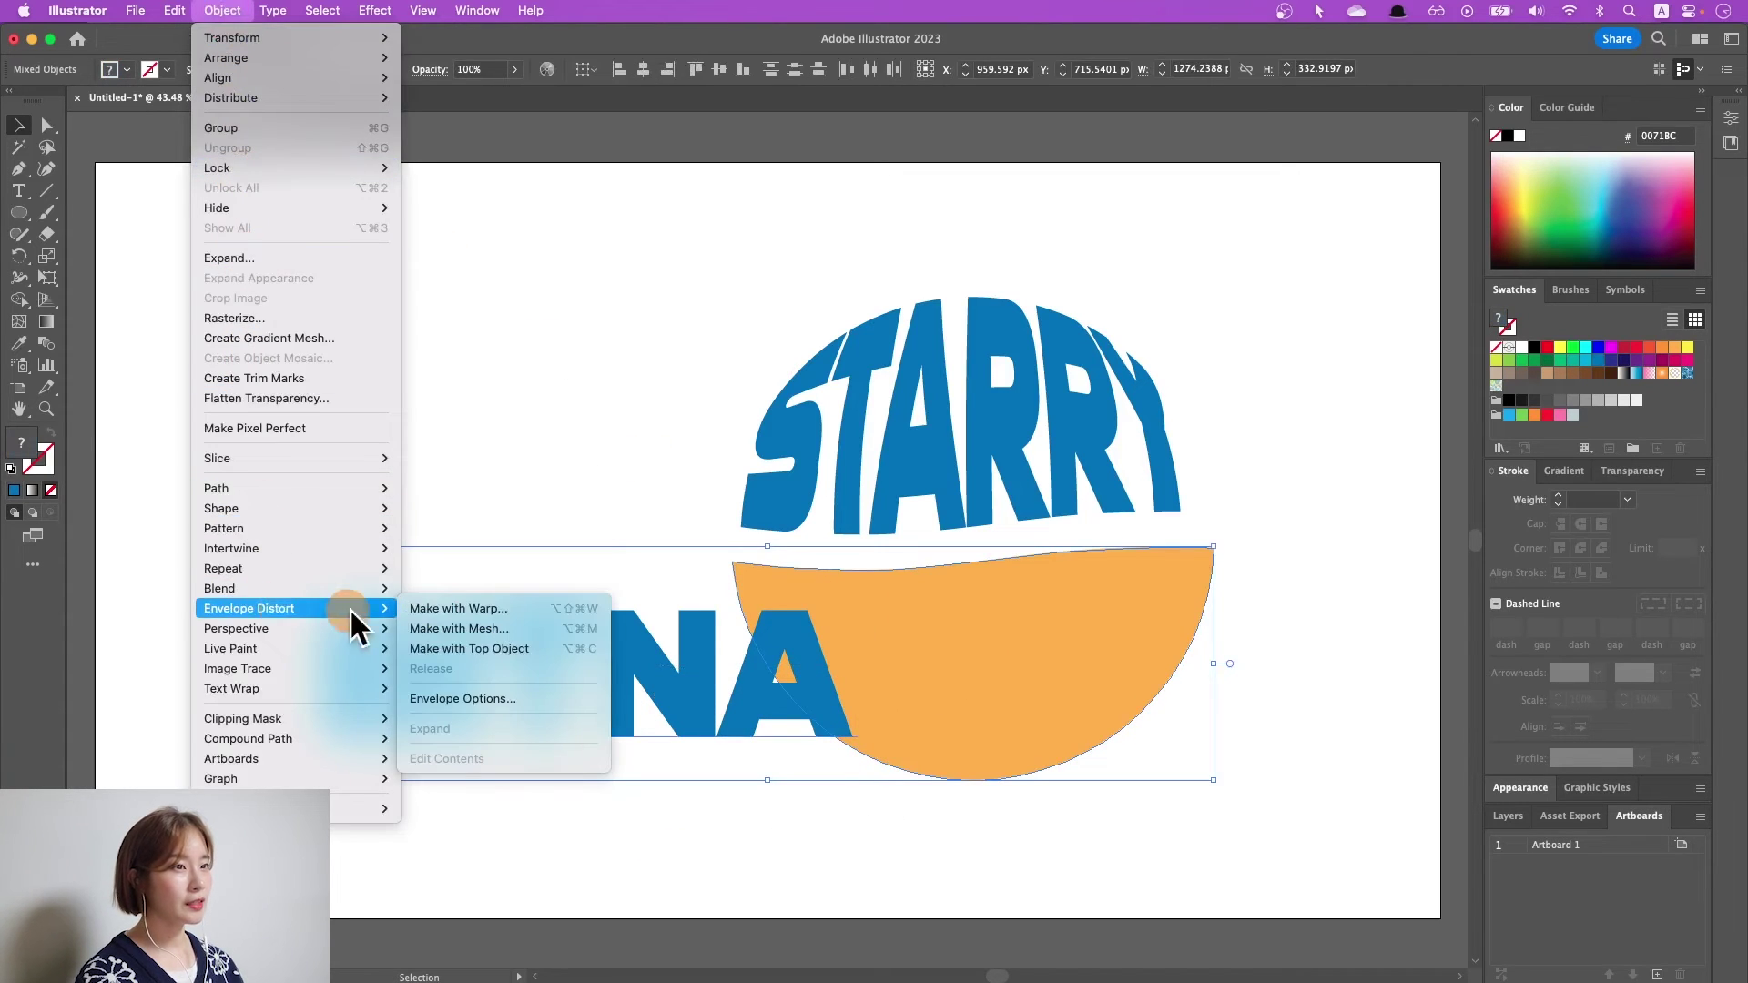
click(442, 648)
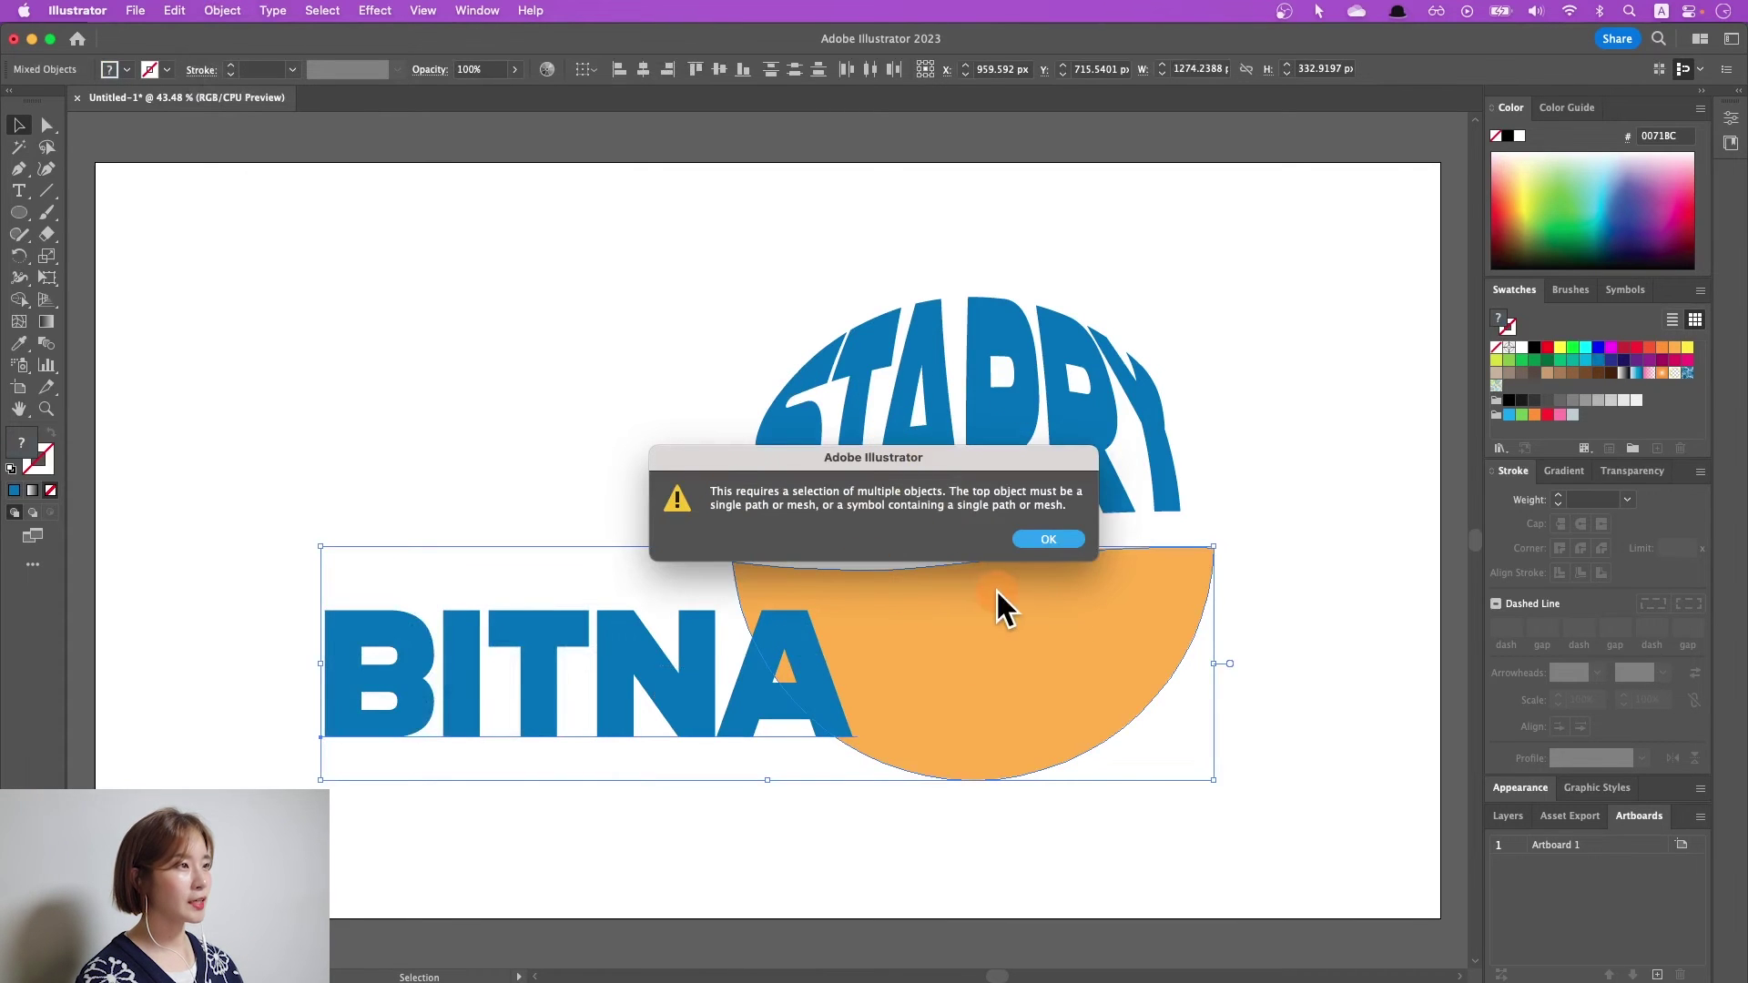
click(1032, 537)
- Send BITNA behind the bottom half-circle and warp it into that shape with Make with Top Object
click(850, 780)
click(742, 709)
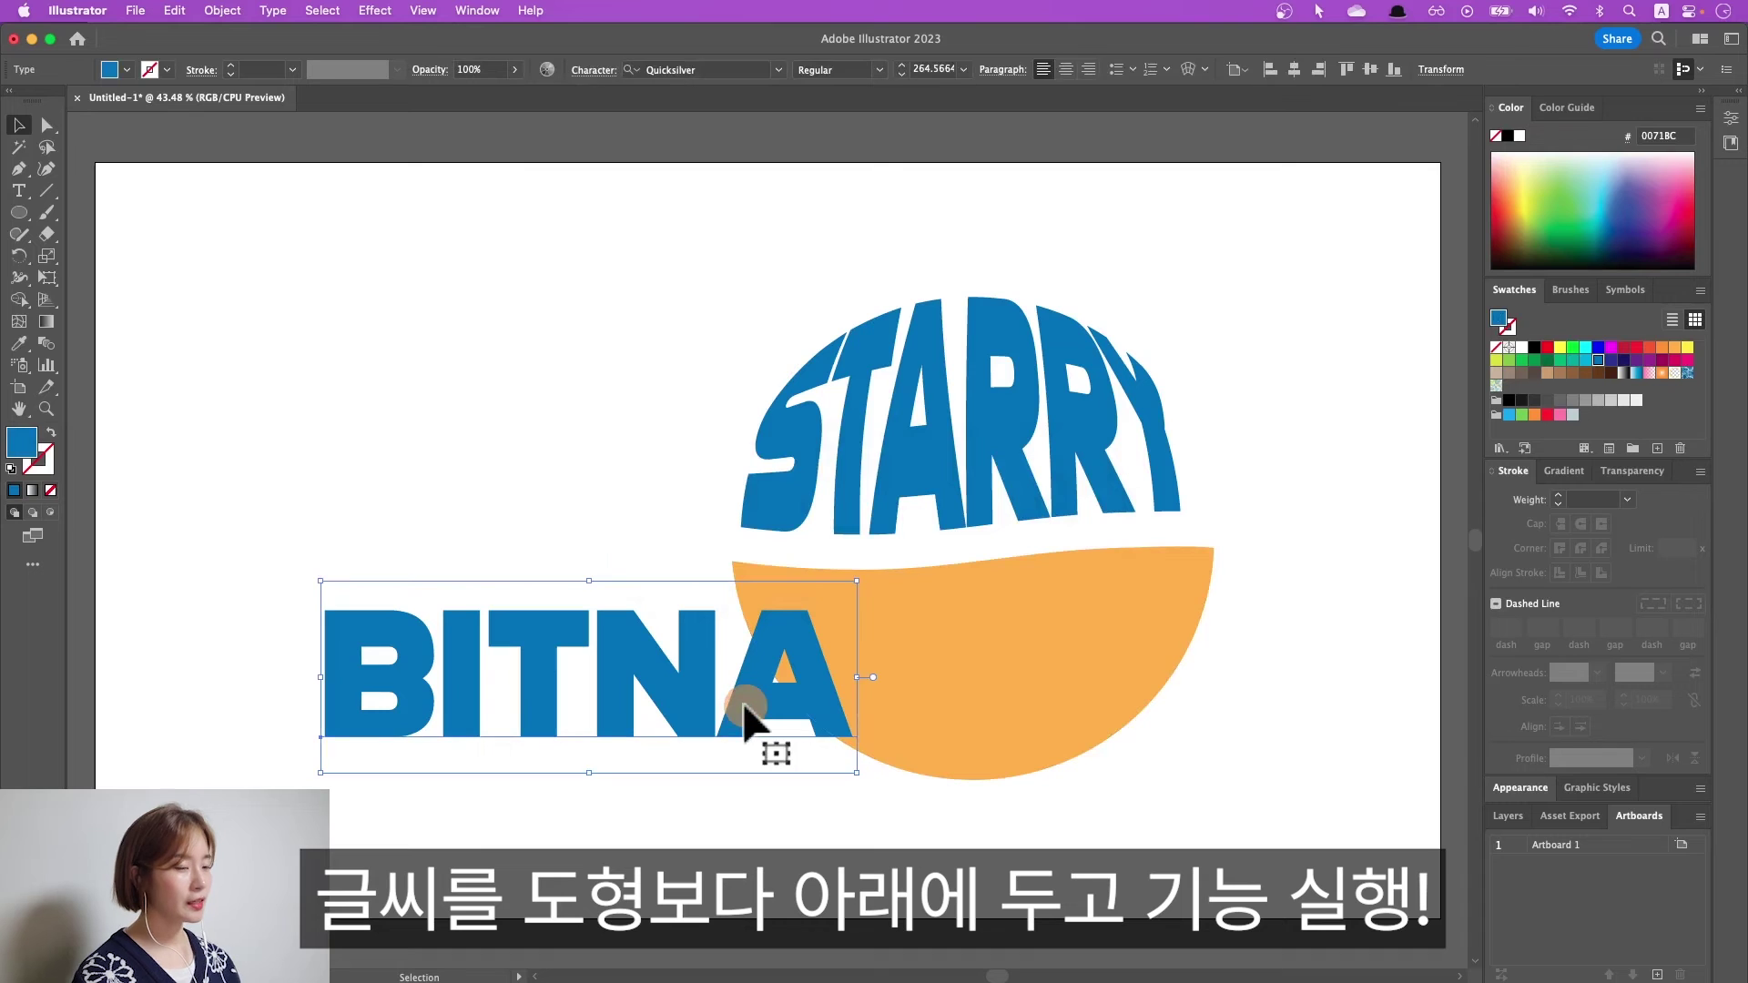
key(super+shift+bracketleft)
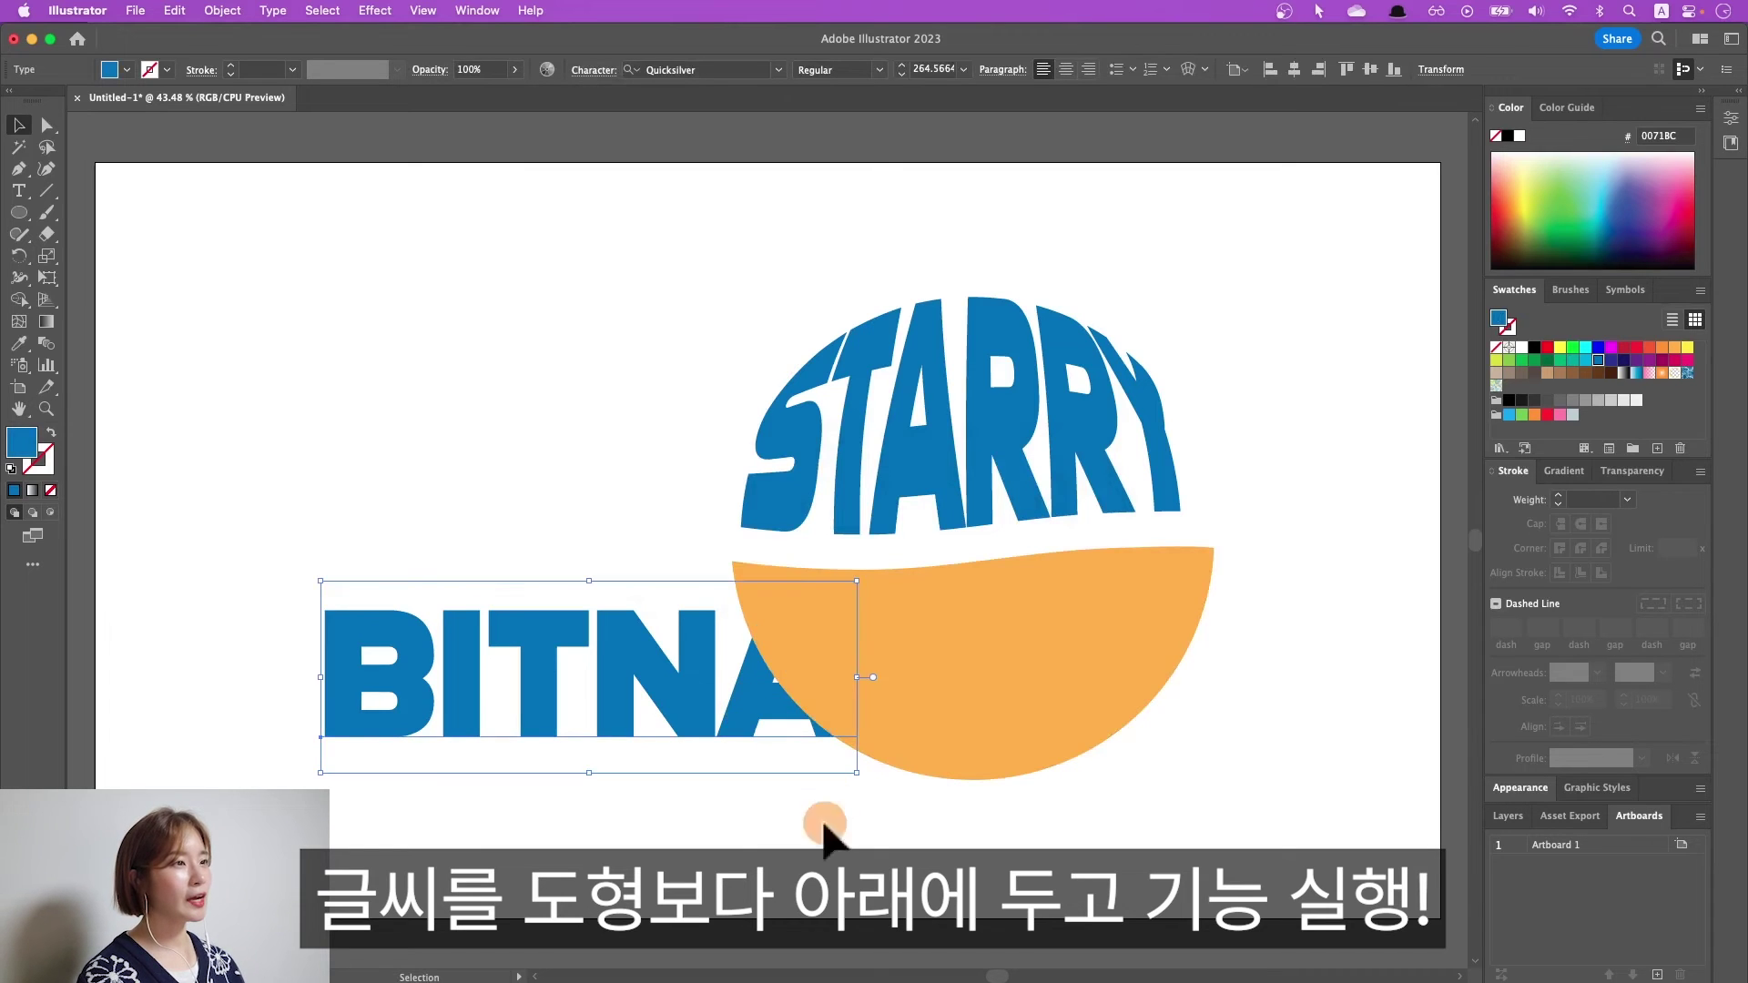
shift+click(920, 670)
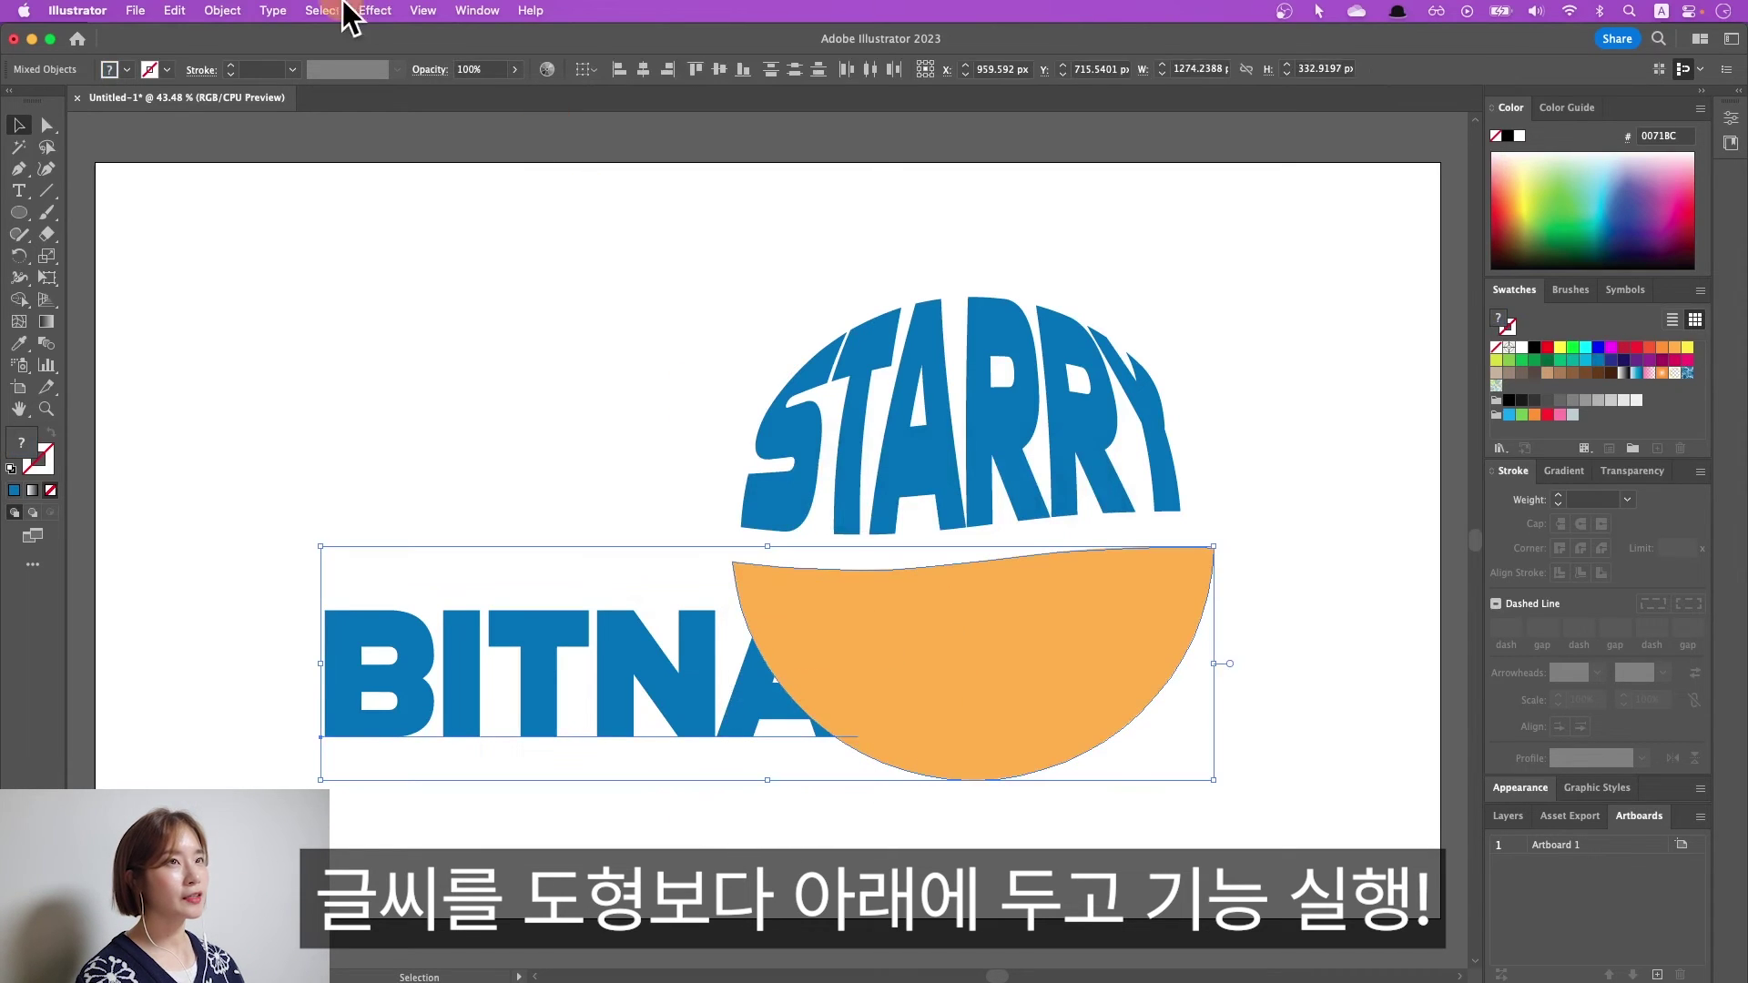
click(223, 11)
click(428, 647)
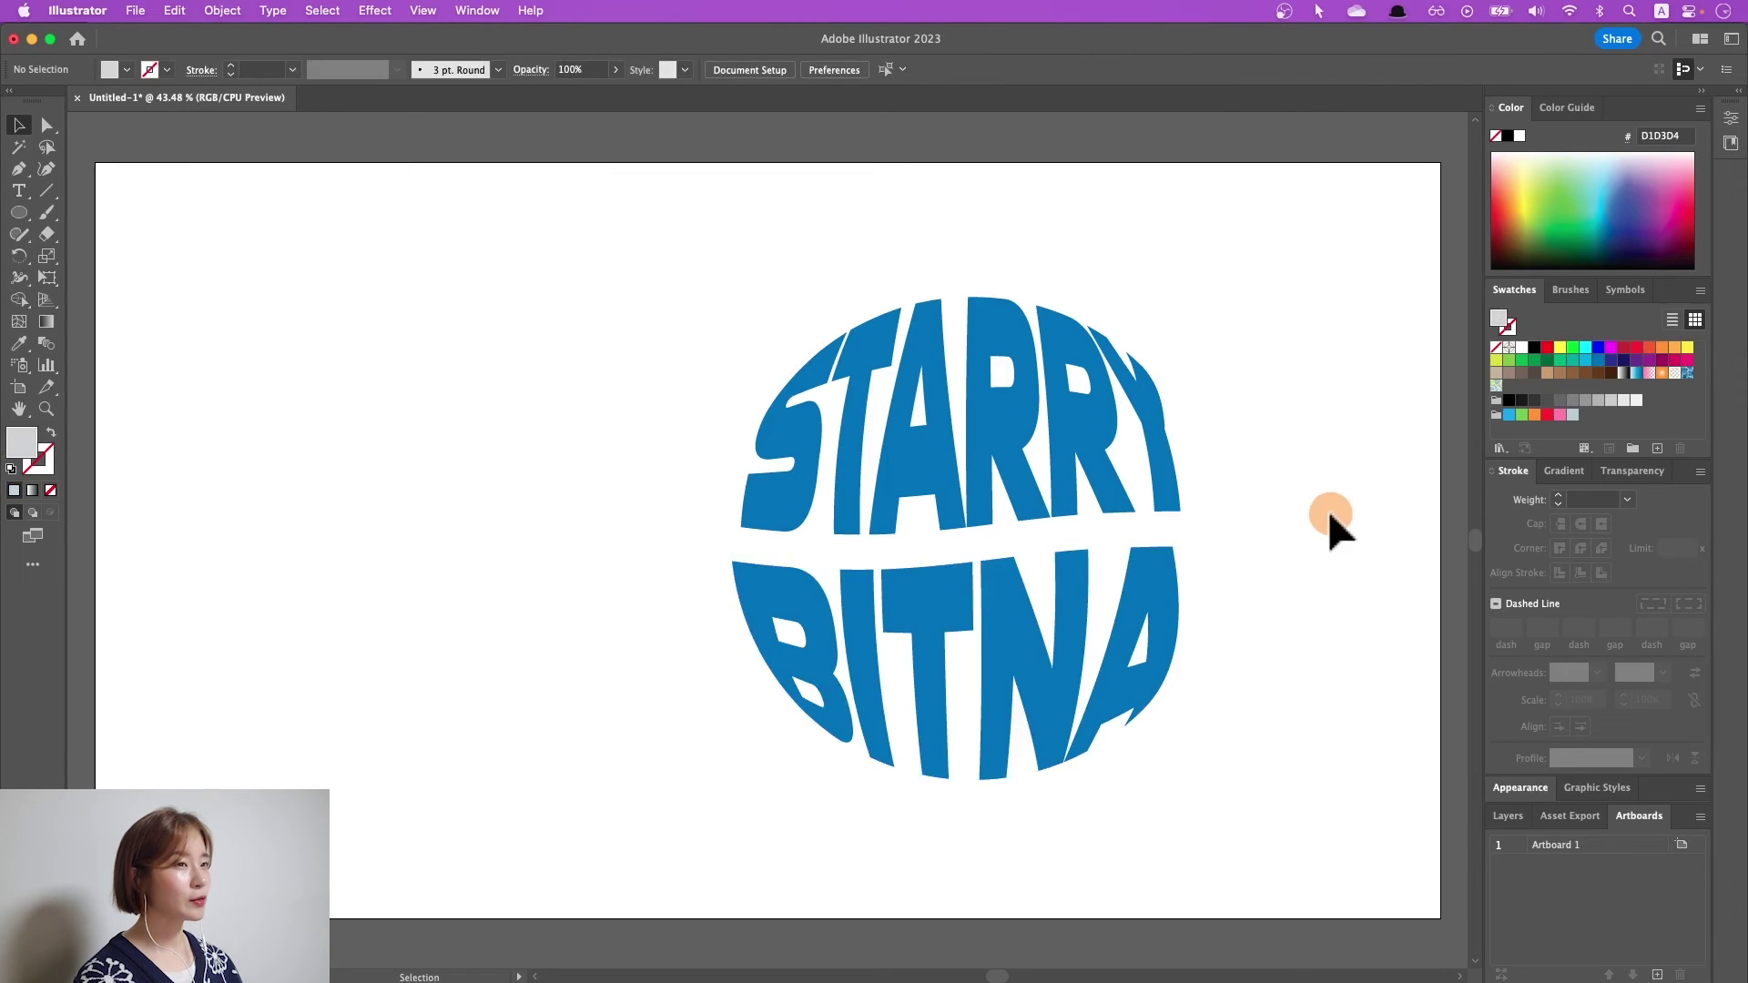
- Recolor the warped STARRY lettering orange by editing its envelope contents
click(1029, 446)
double_click(1075, 447)
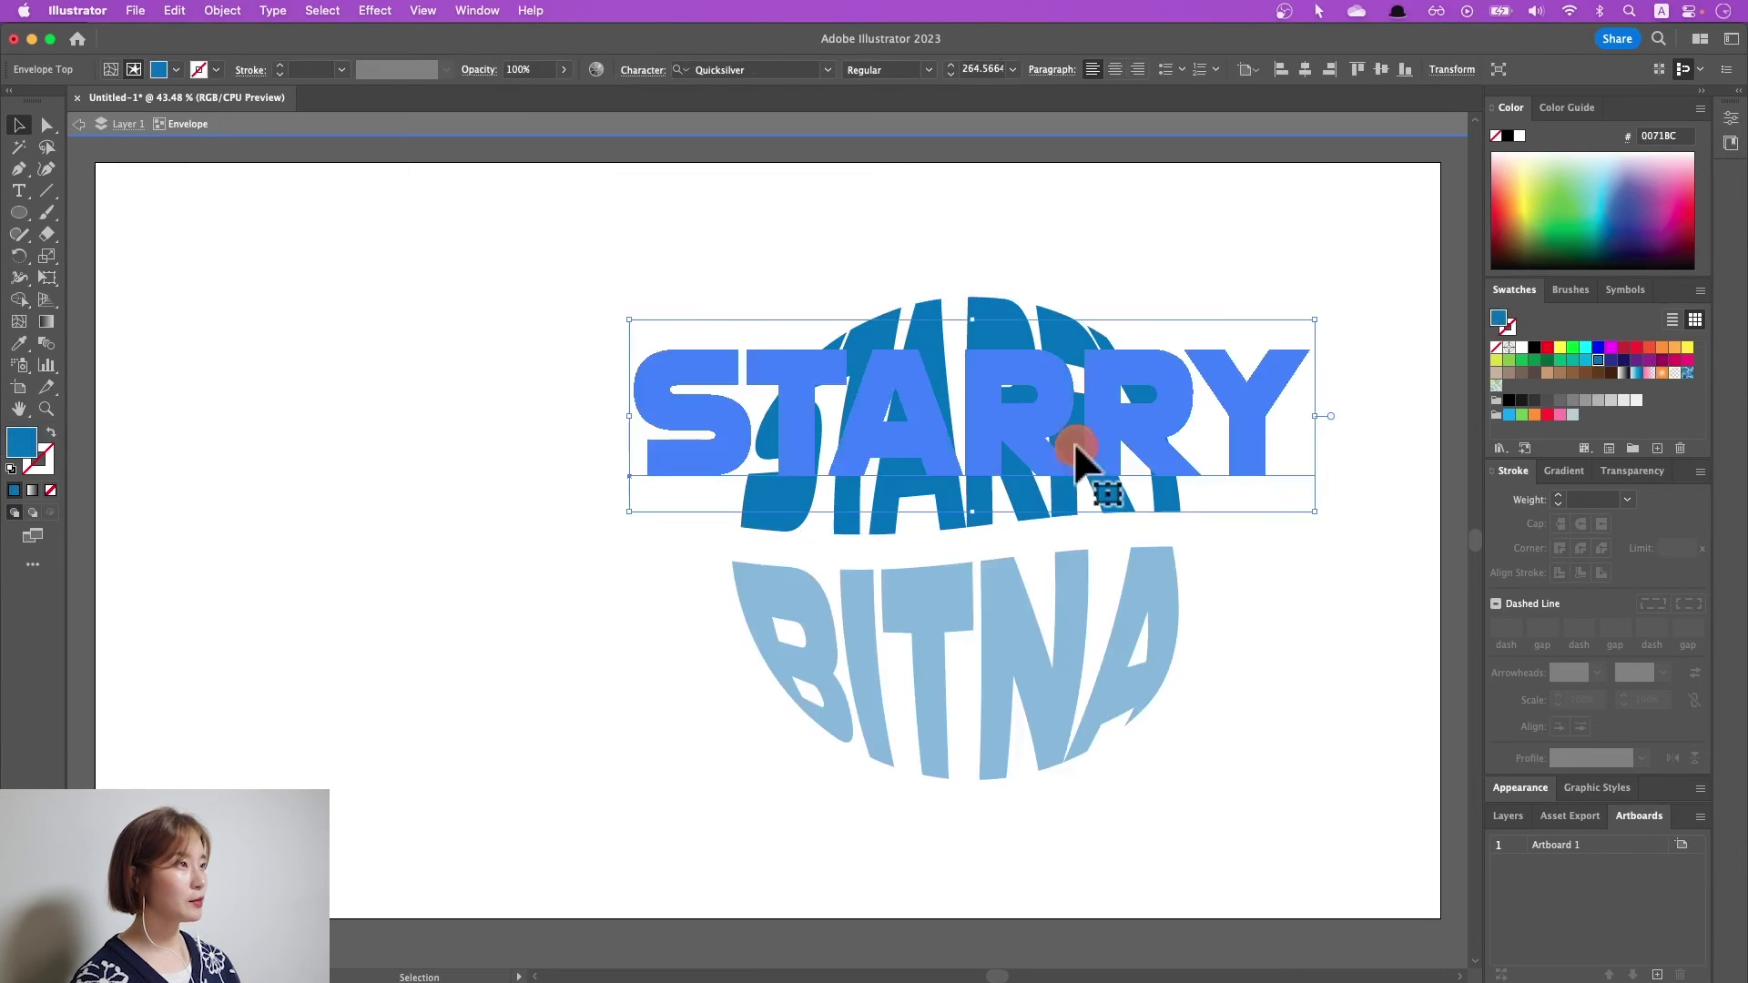
click(1659, 349)
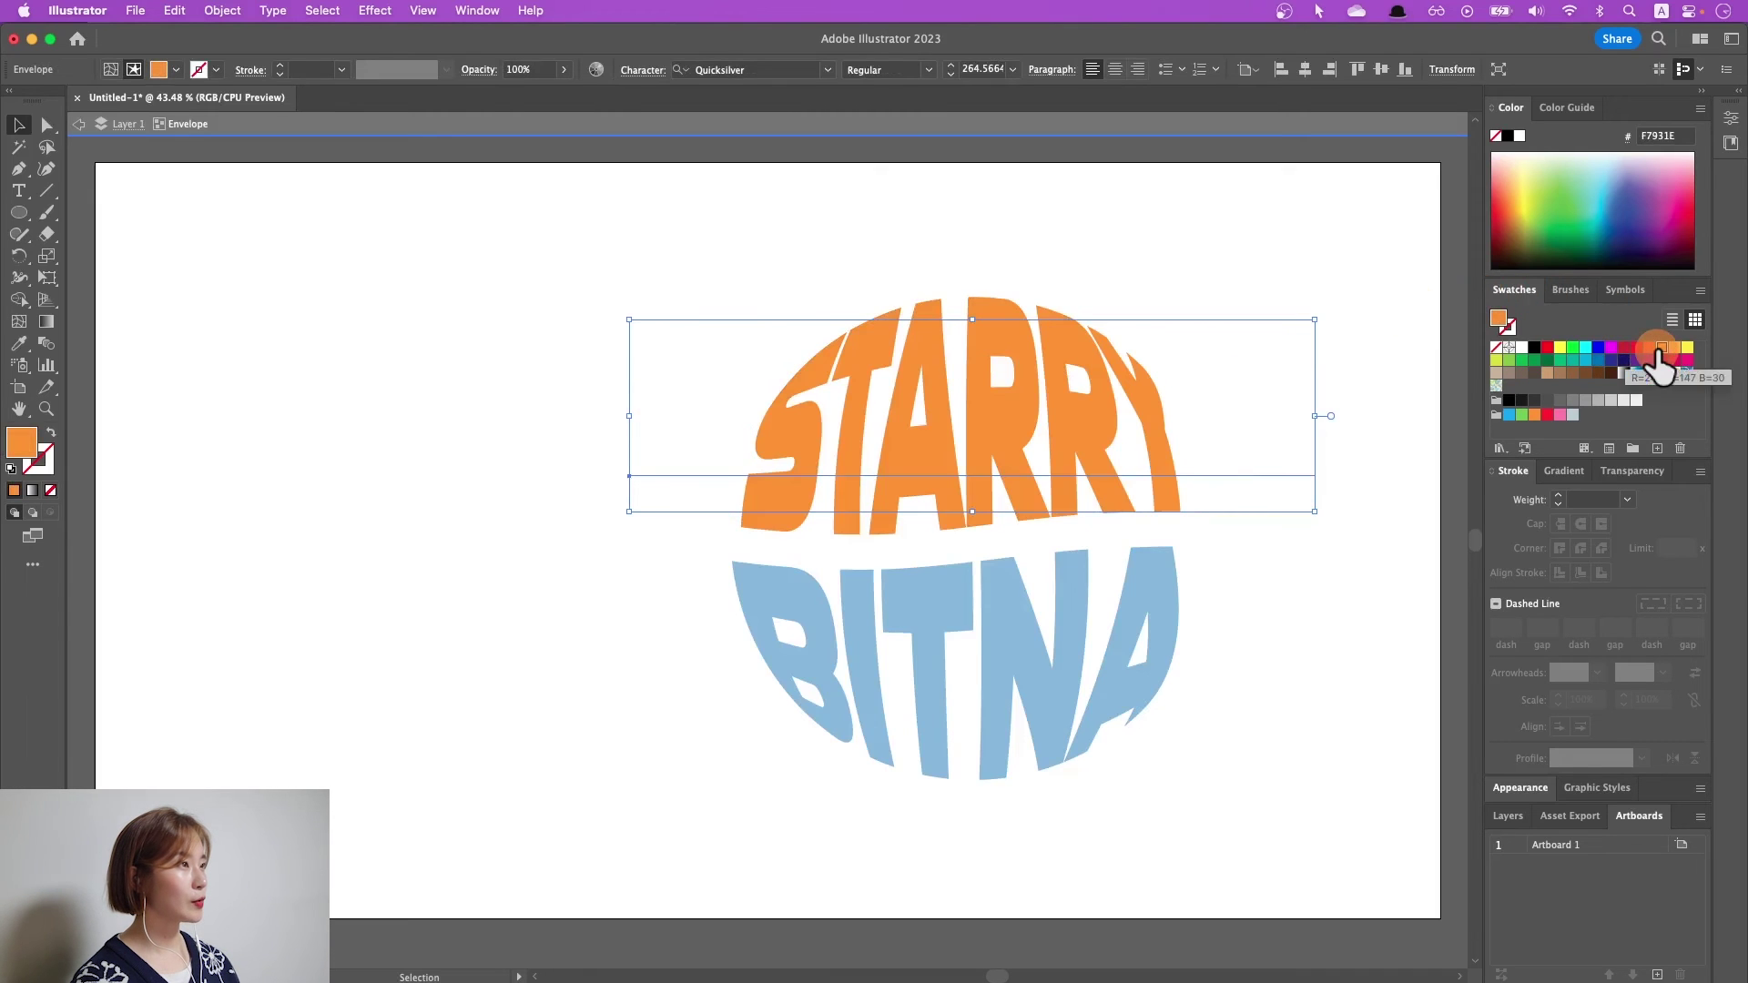
double_click(1369, 626)
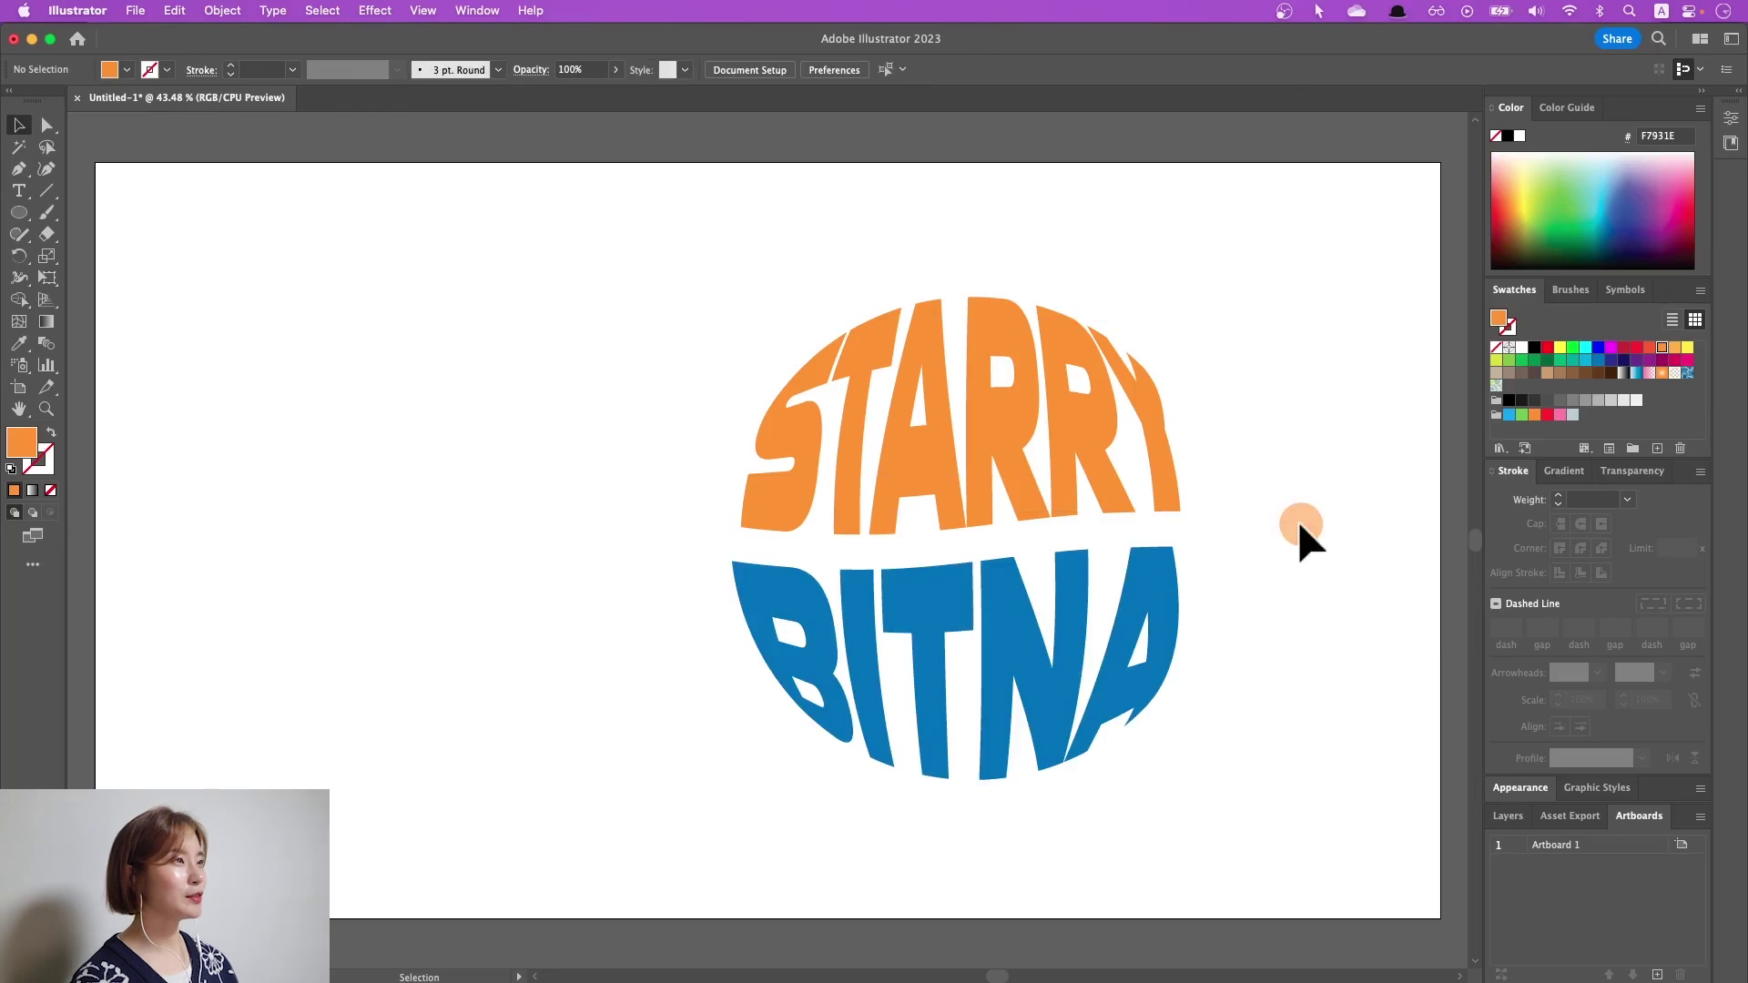